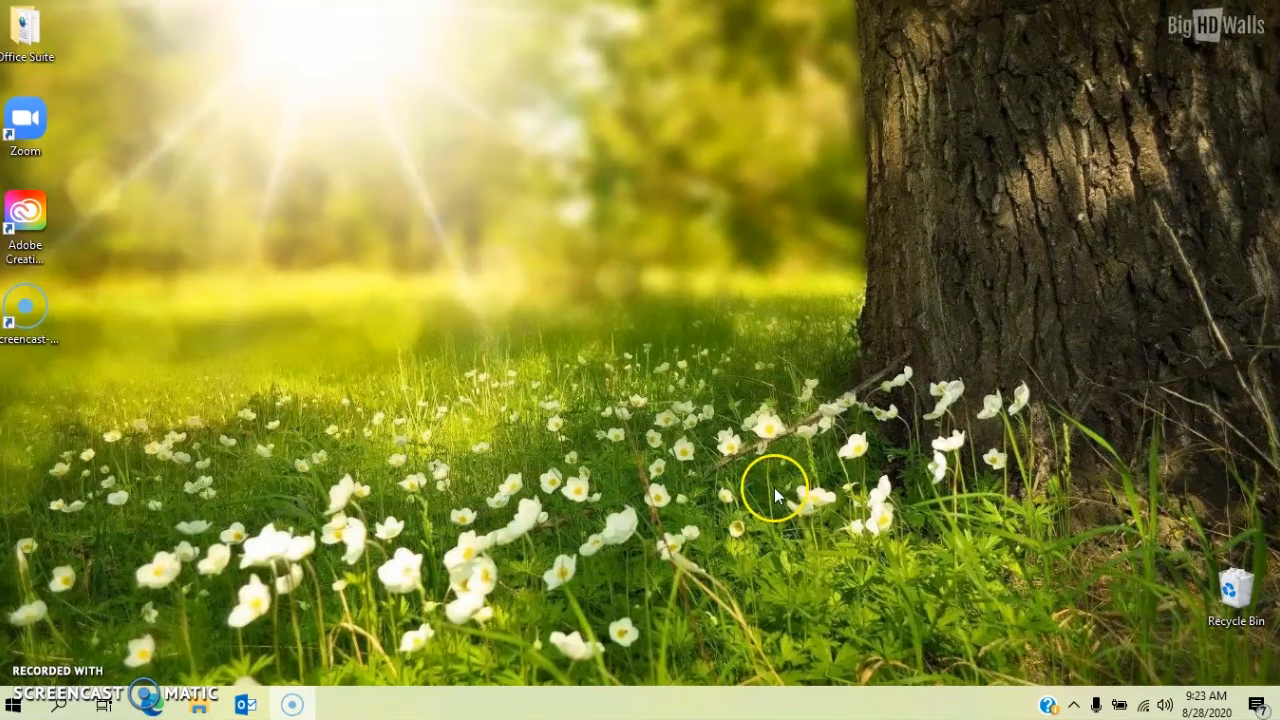
# Step: Load zoom.us in Microsoft Edge to reach the Zoom homepage
pyautogui.click(156, 704)
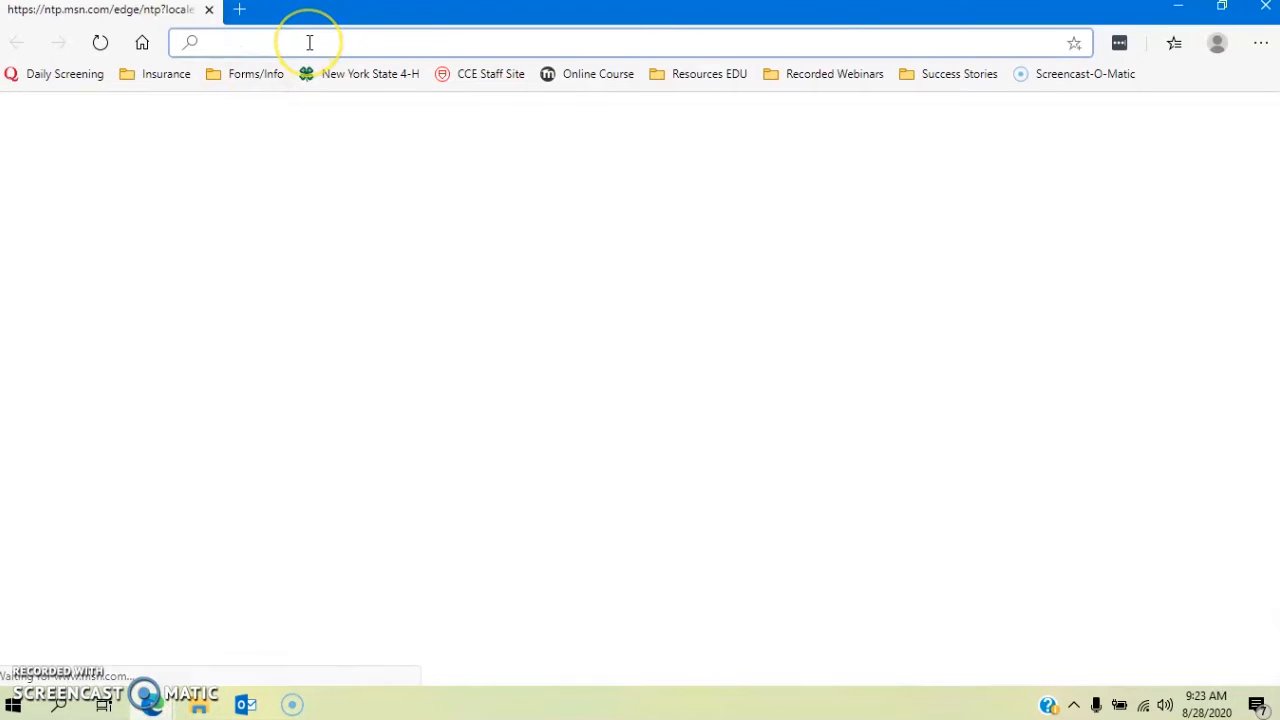
pyautogui.write('zoom.us')
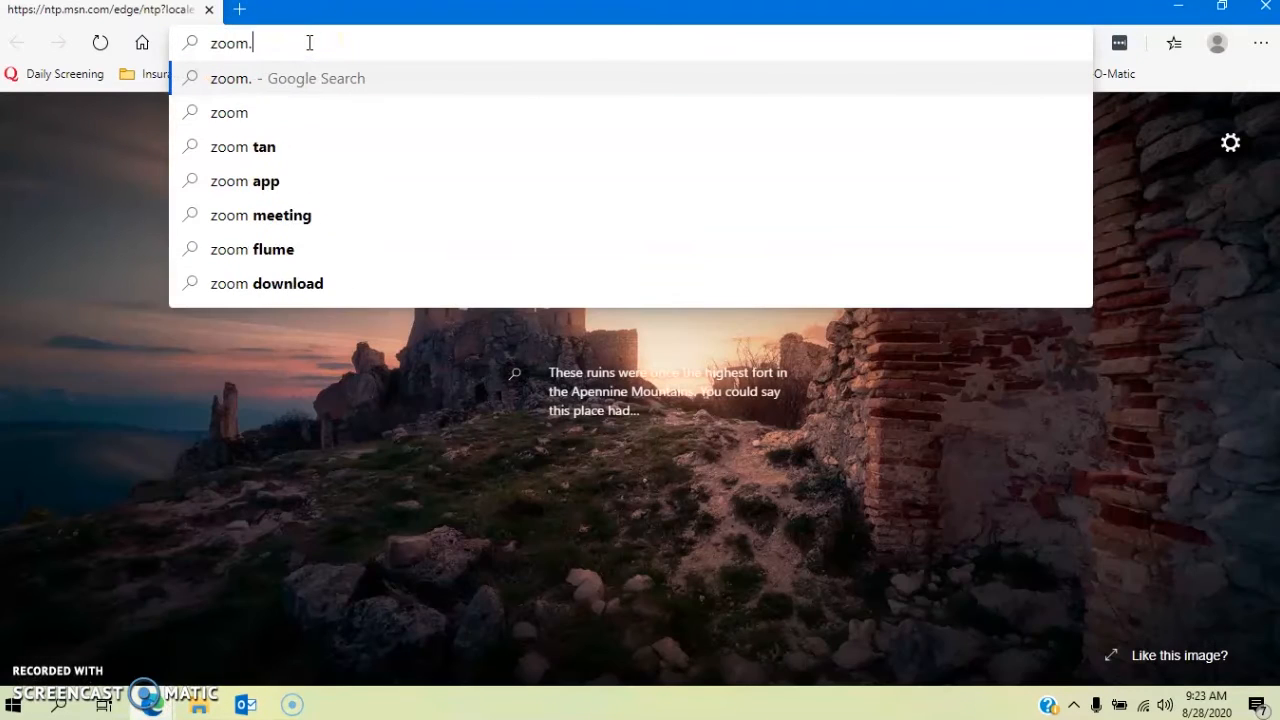
pyautogui.press('Return')
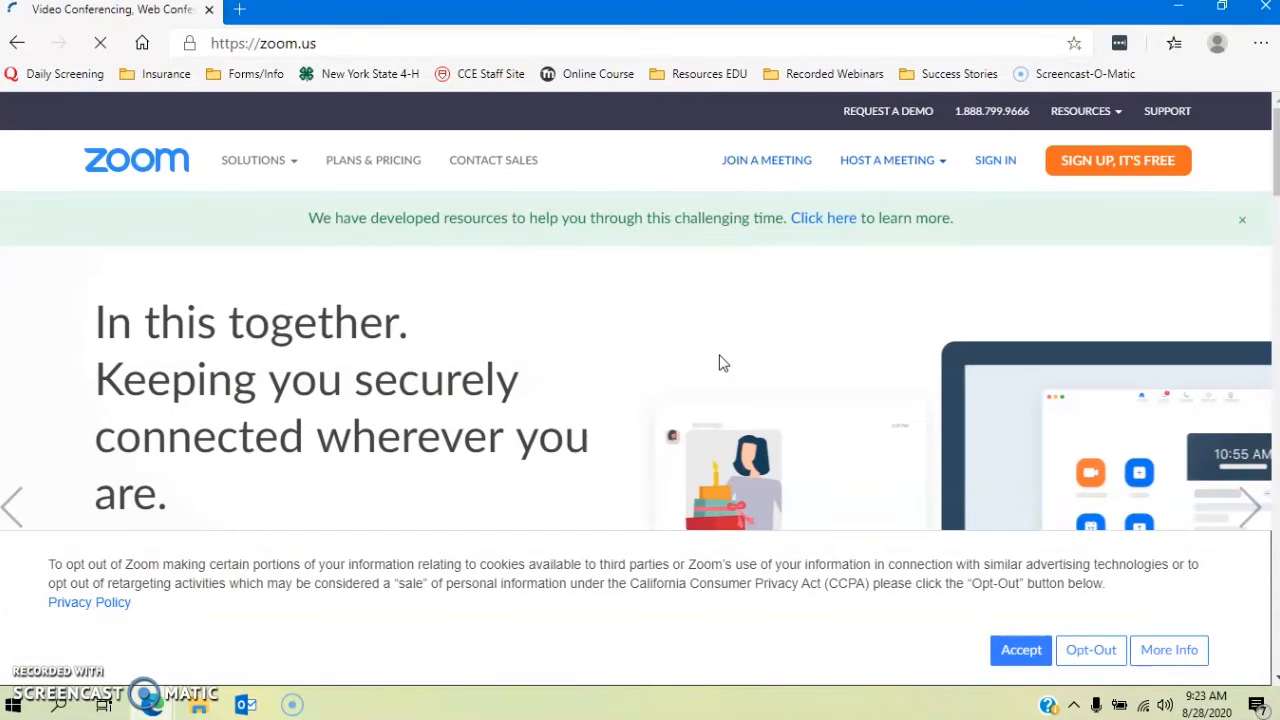
pyautogui.click(733, 355)
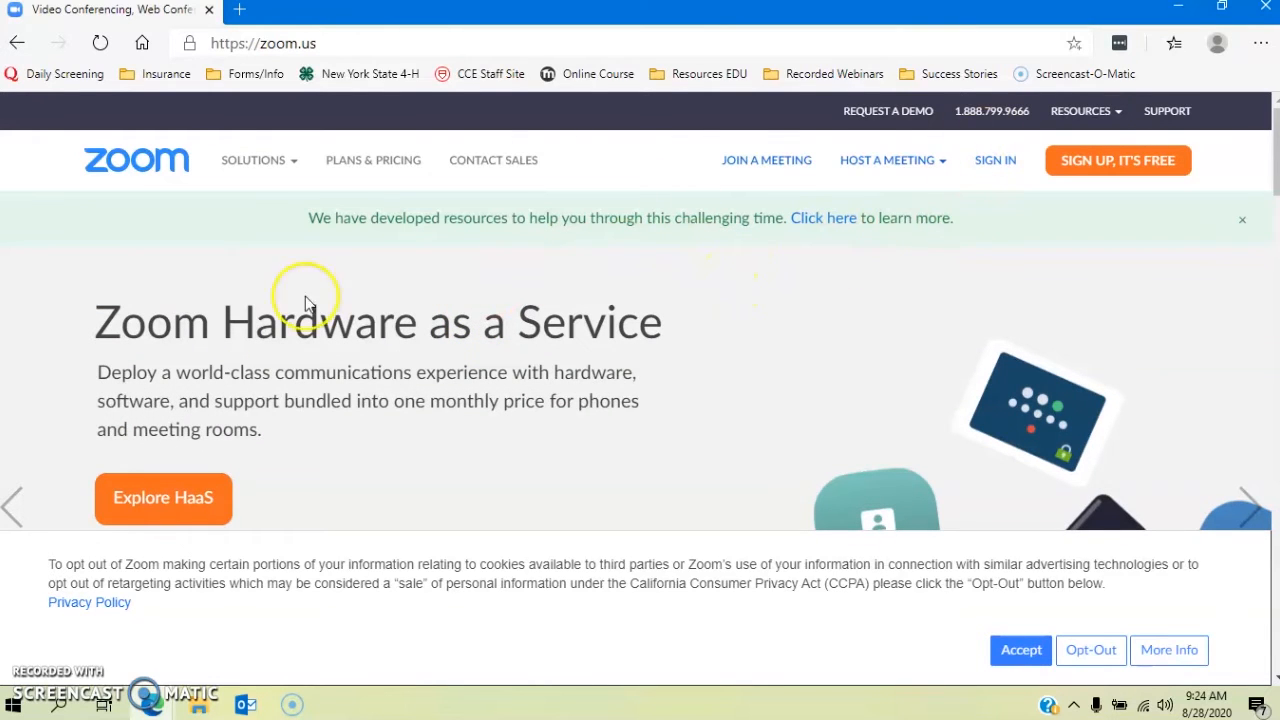
# Step: Sign in with the club account's e-mail address and password to reach My Profile
pyautogui.click(995, 165)
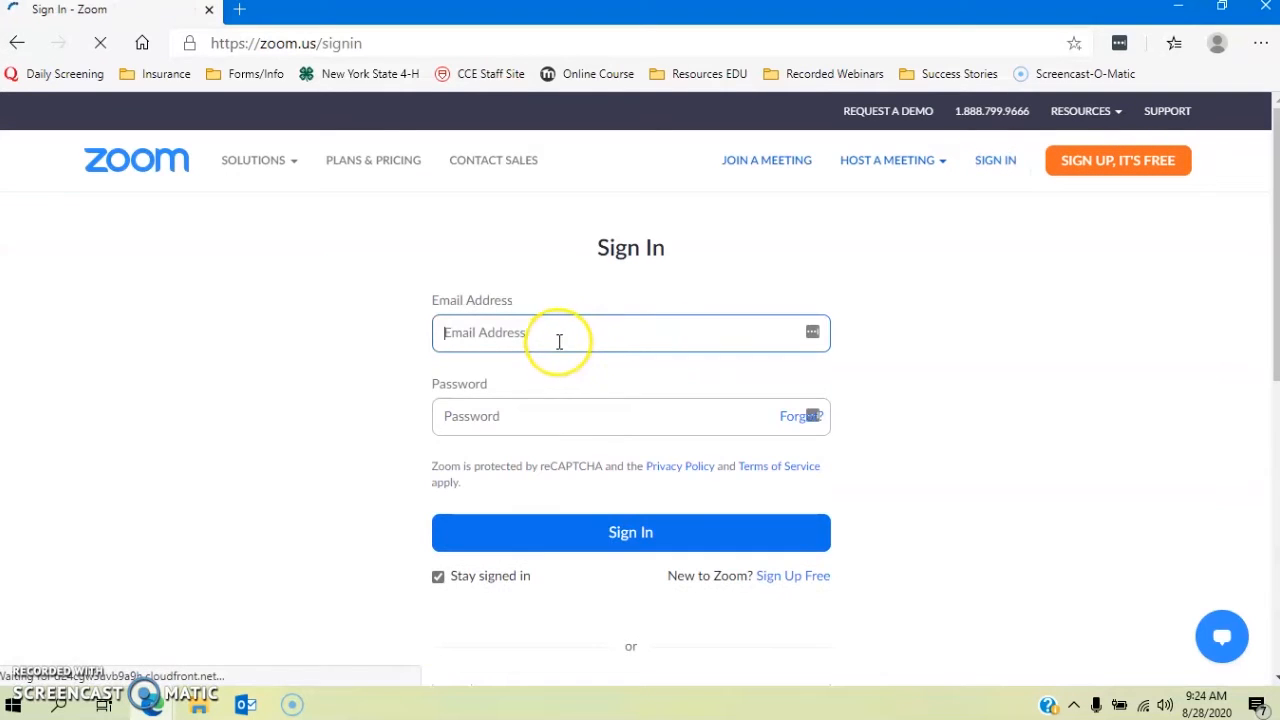
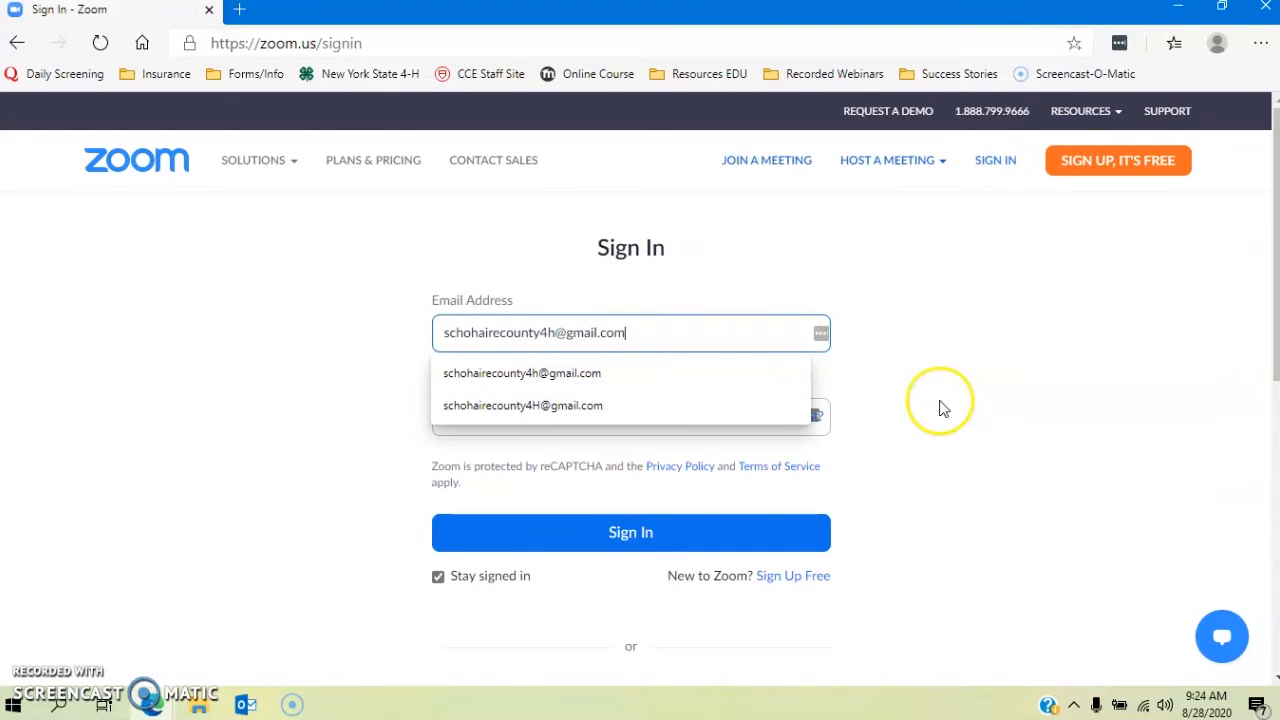
pyautogui.click(940, 406)
pyautogui.click(629, 427)
pyautogui.write('••')
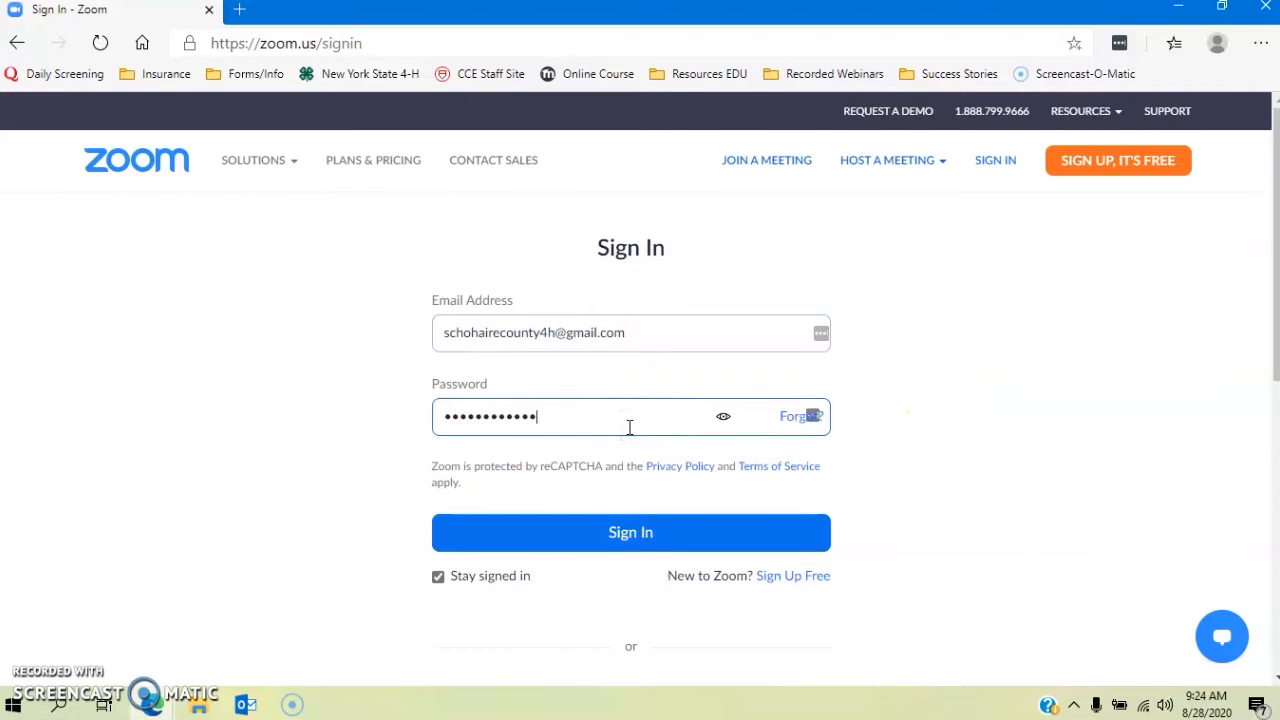
pyautogui.press('Return')
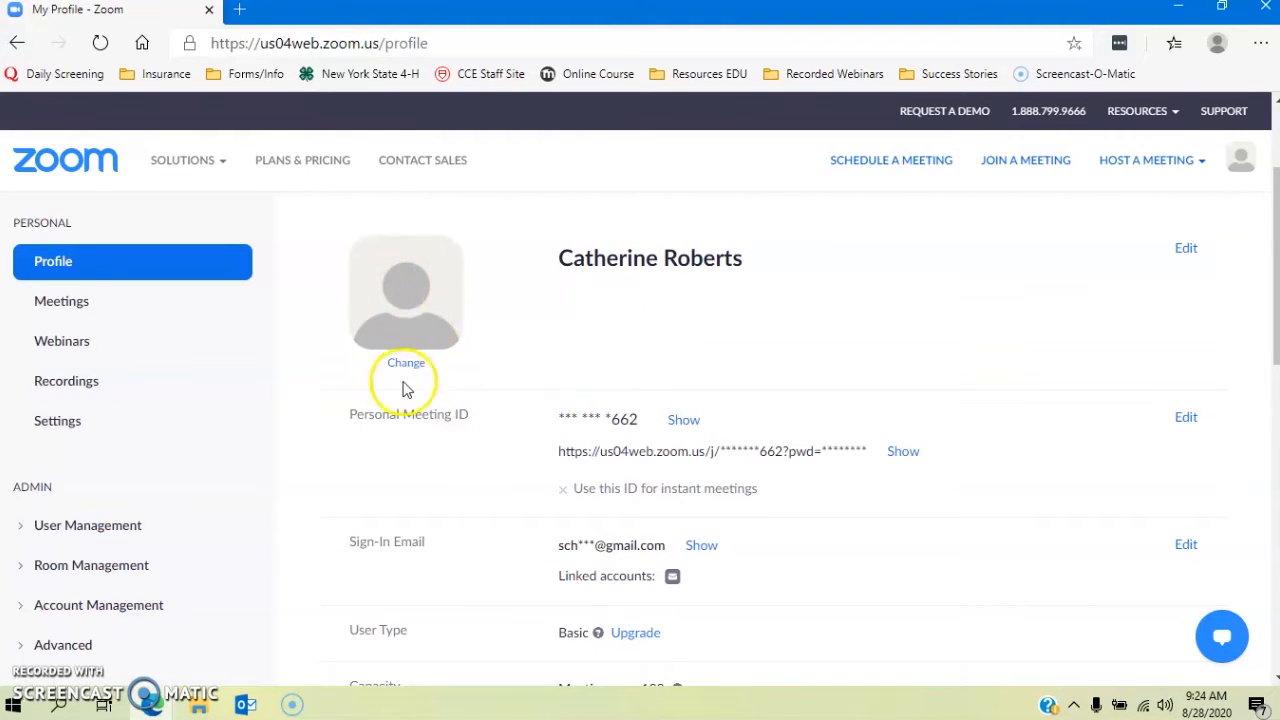
pyautogui.scroll(-1, 548, 420)
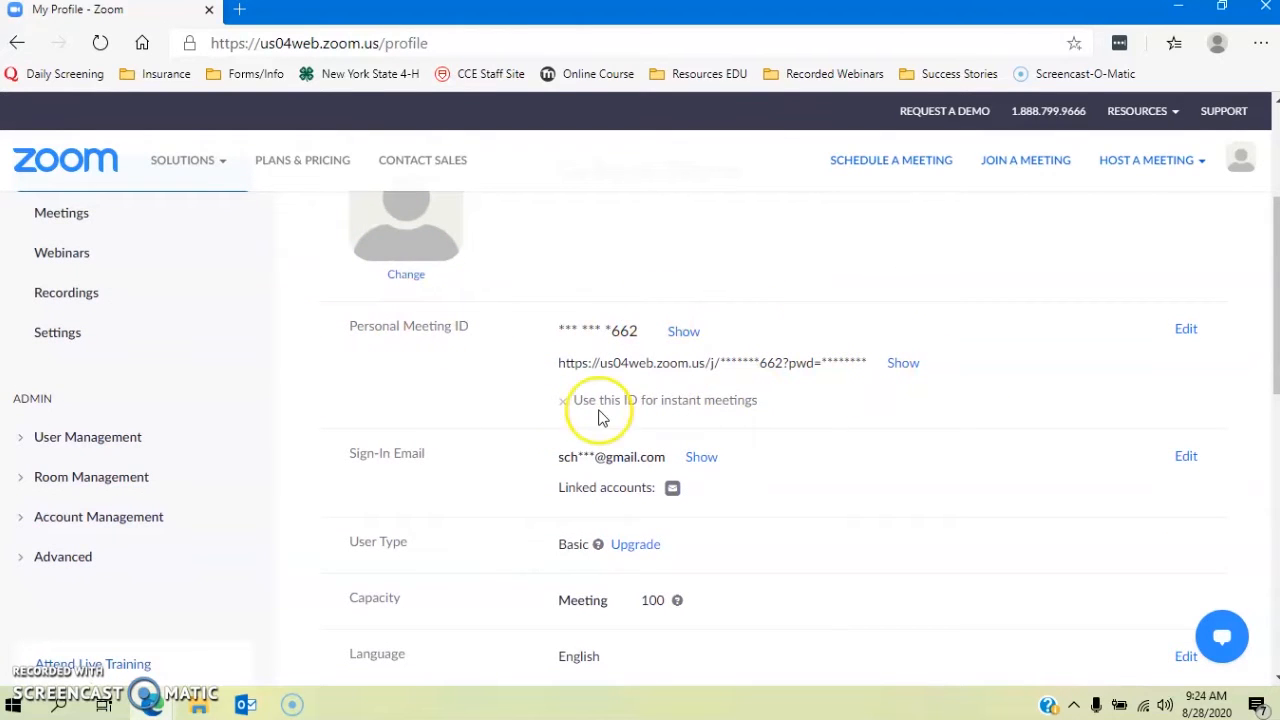
pyautogui.scroll(-1, 336, 378)
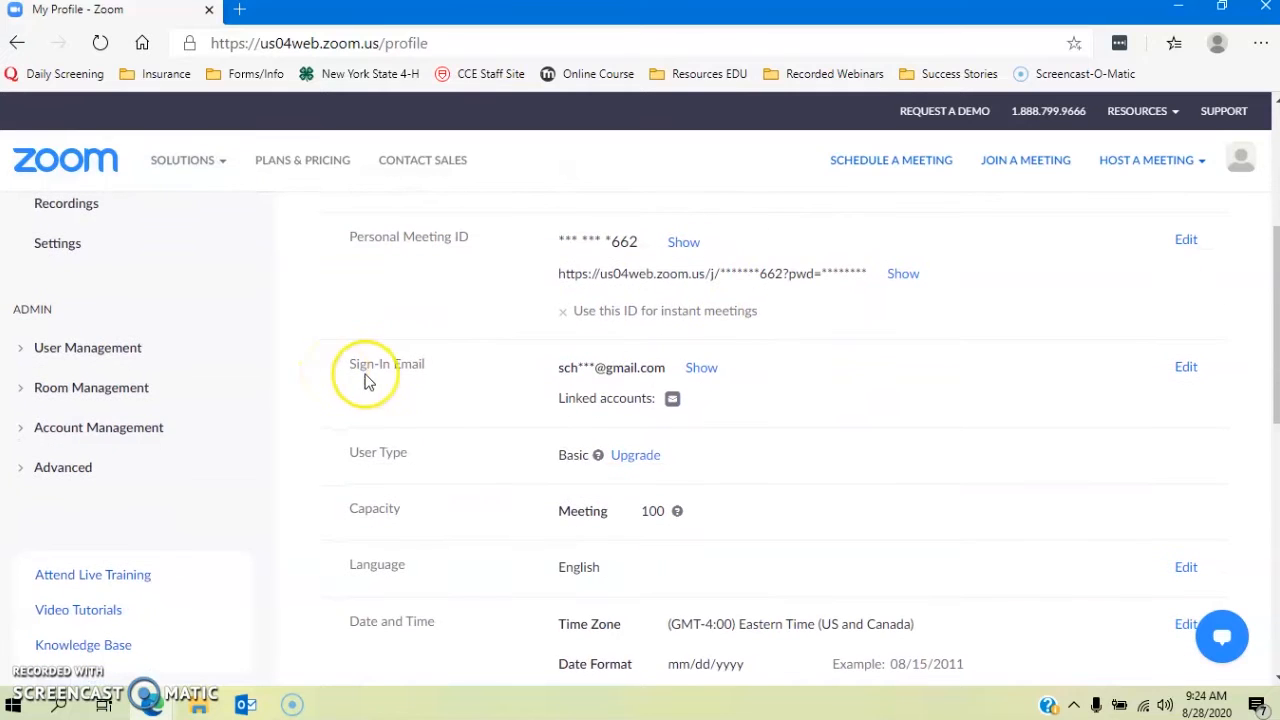
pyautogui.scroll(-1, 728, 530)
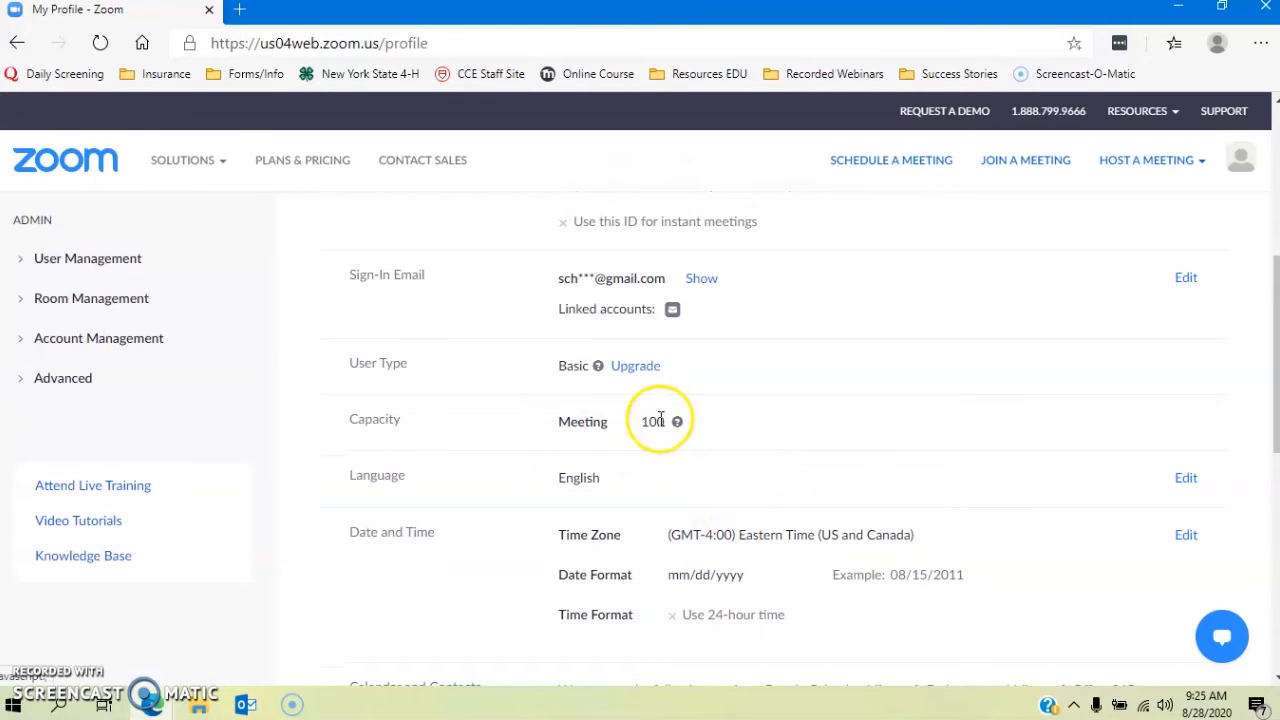
pyautogui.scroll(-1, 656, 467)
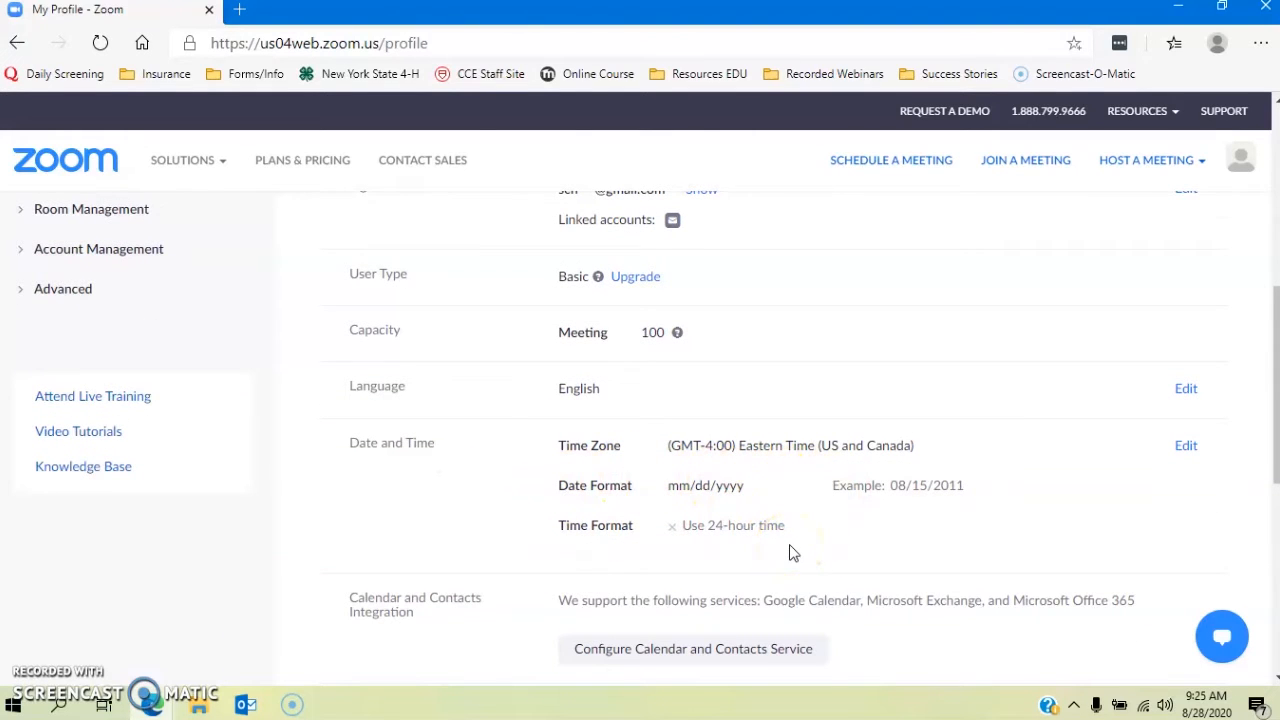
pyautogui.scroll(-3, 789, 553)
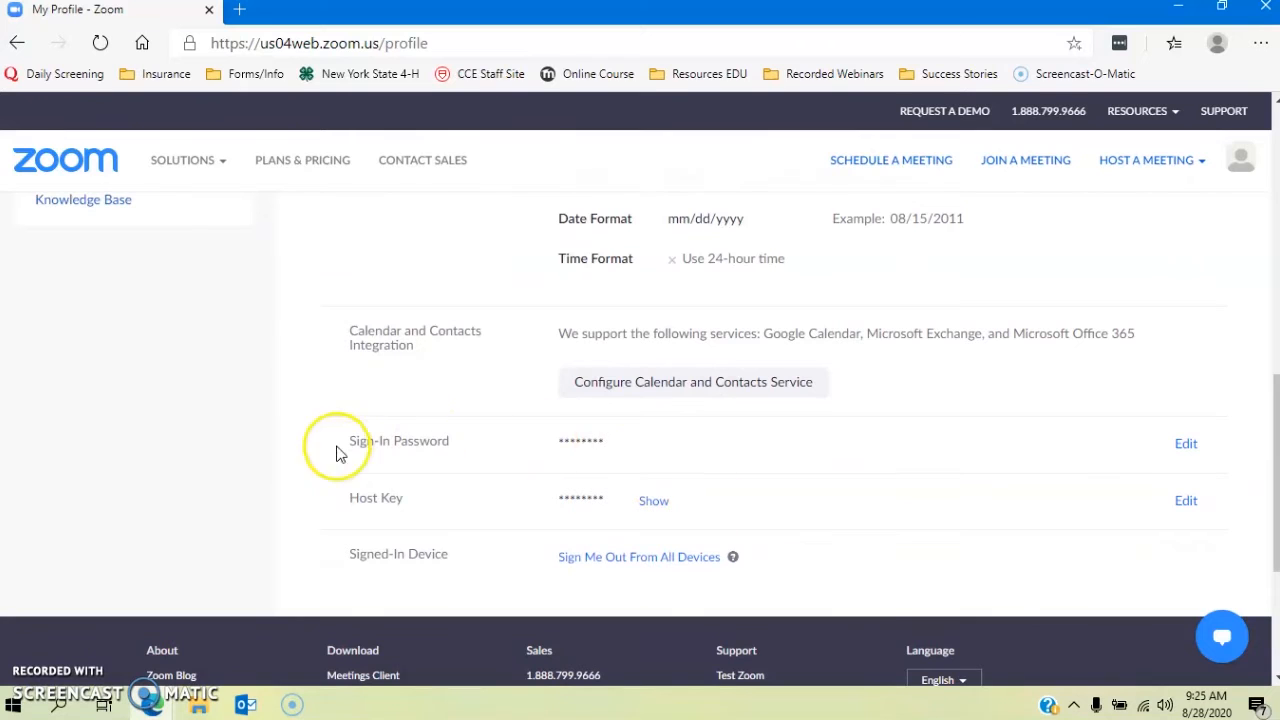
pyautogui.scroll(4, 489, 500)
pyautogui.scroll(3, 489, 500)
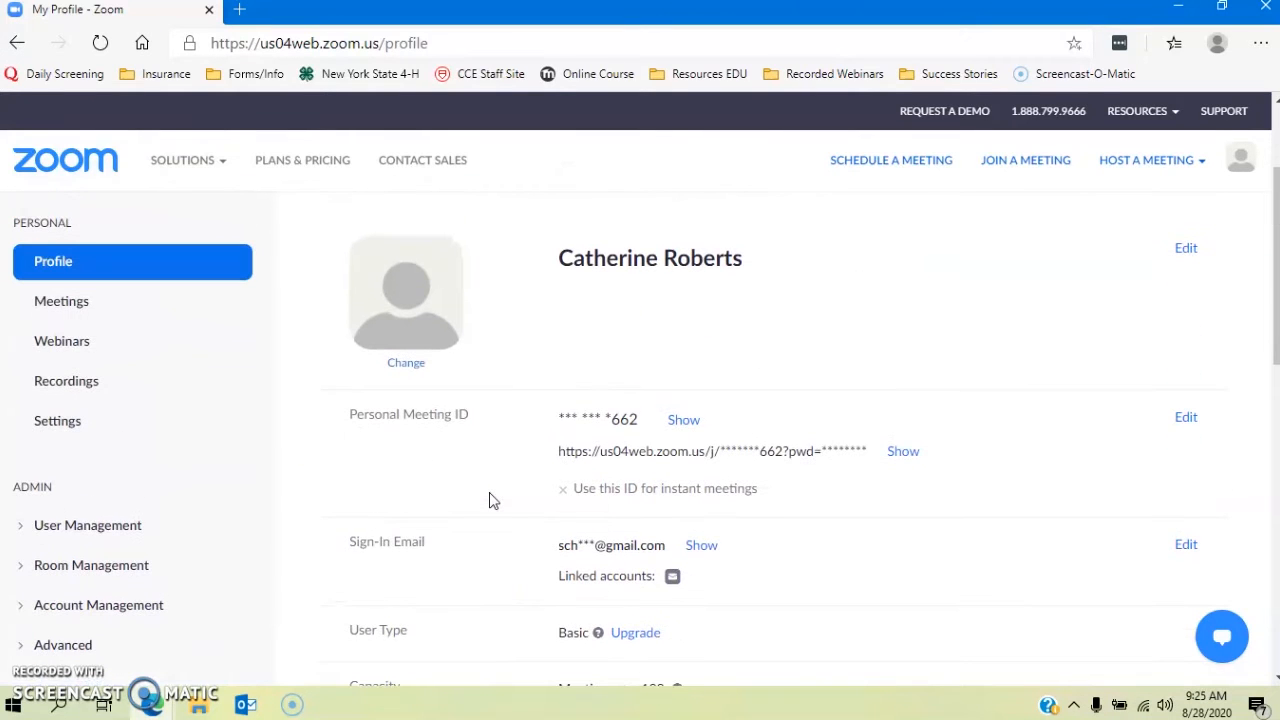
# Step: View the upcoming First 4-H Club Meeting on Tue, Sep 1, 6:00–7:00 PM under Meetings
pyautogui.click(57, 302)
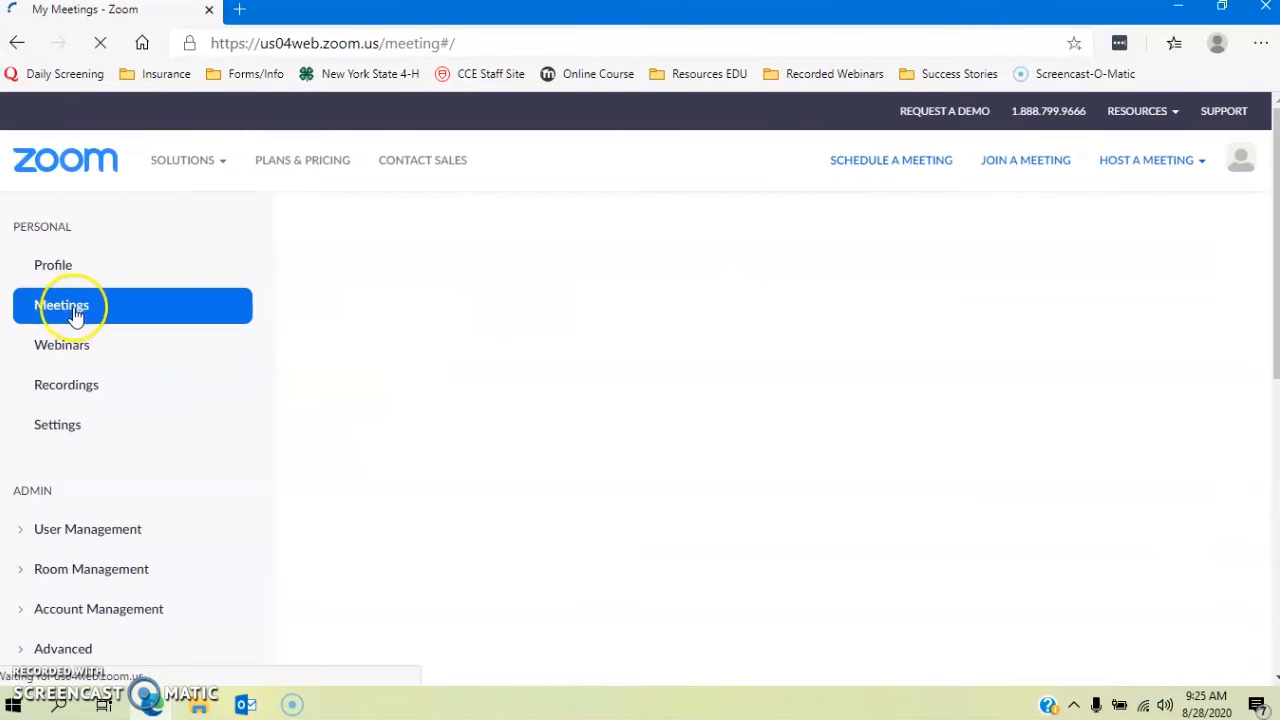
pyautogui.scroll(-3, 184, 400)
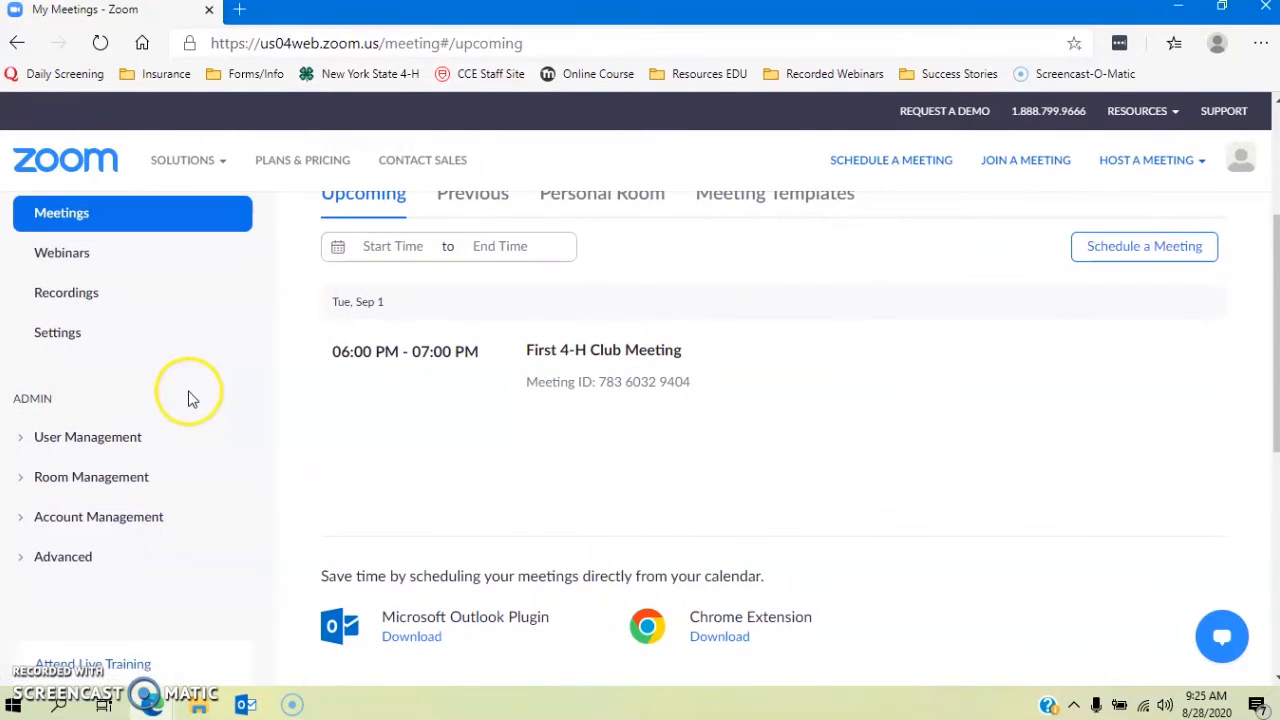
pyautogui.moveTo(506, 349)
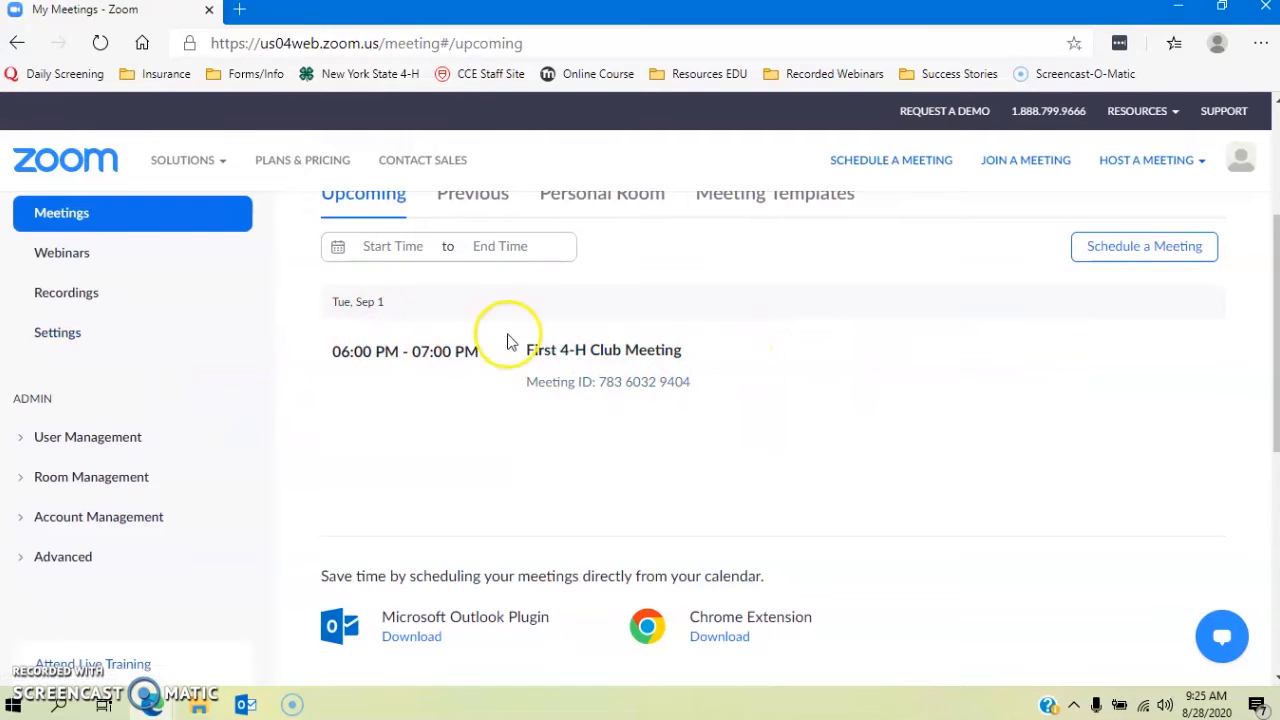
pyautogui.moveTo(890, 390)
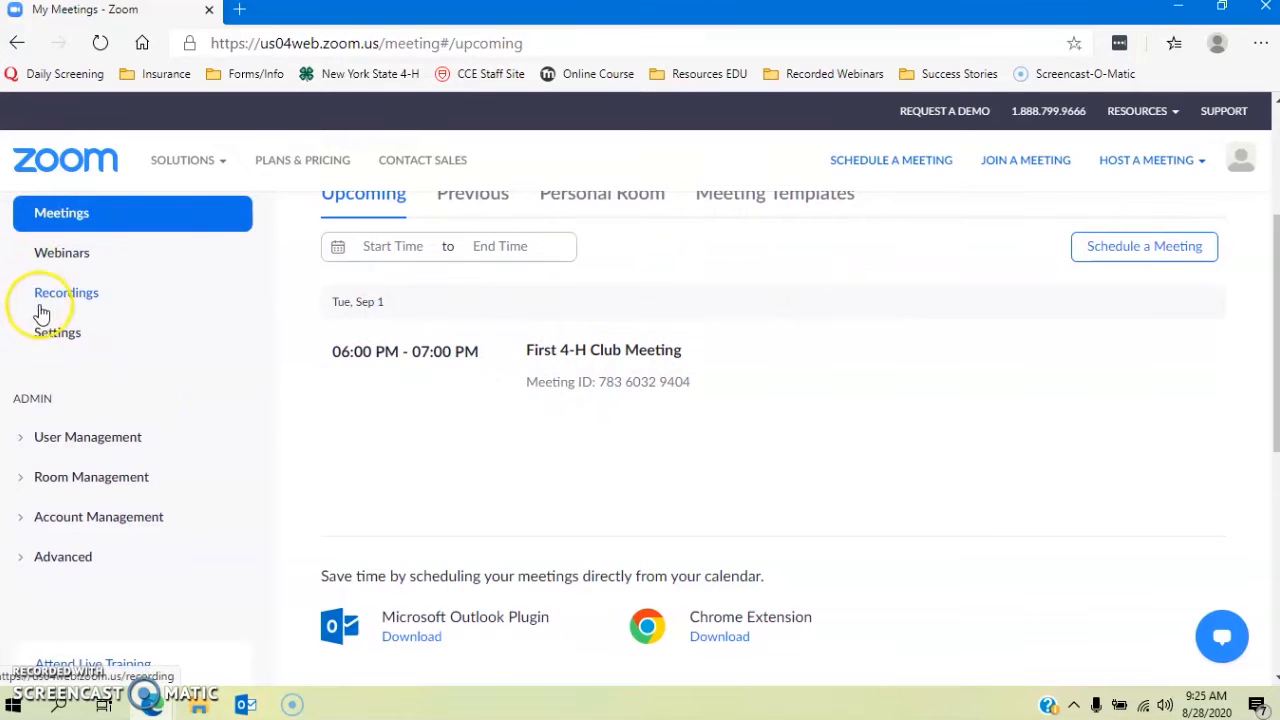
# Step: Go to Settings and scroll through the Meeting security and passcode options
pyautogui.click(48, 338)
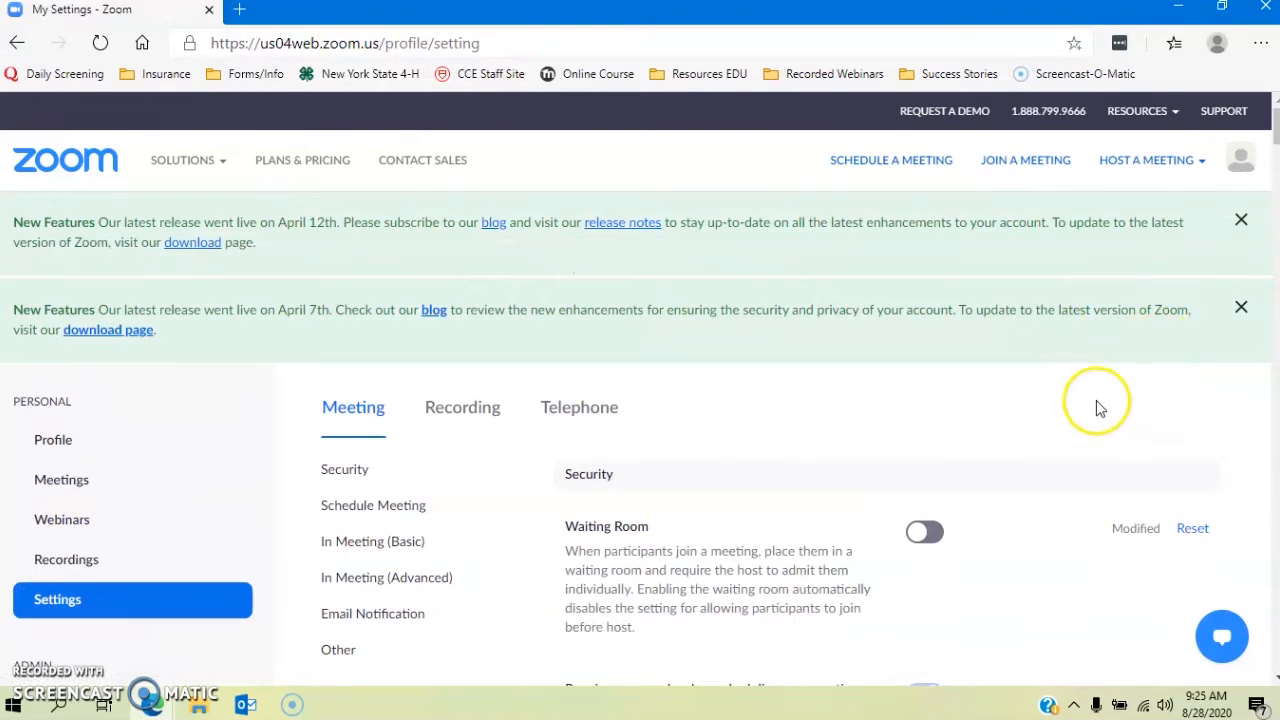
pyautogui.scroll(-2, 1080, 436)
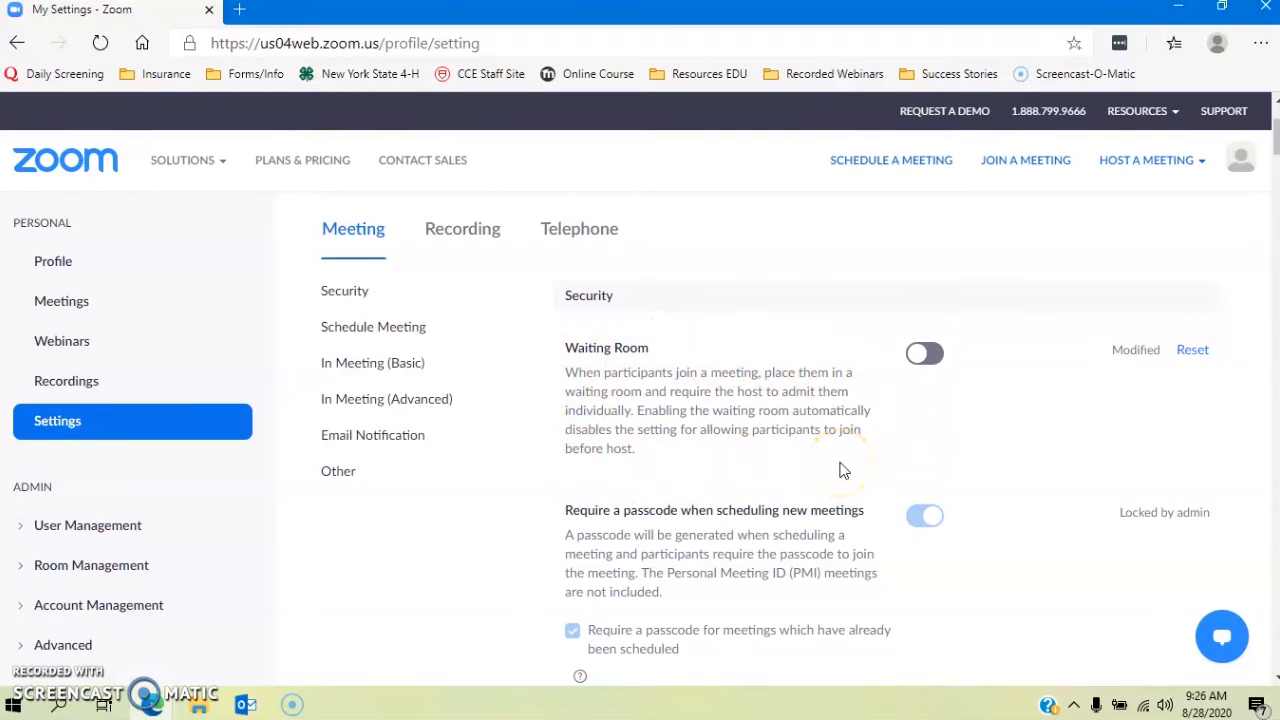
pyautogui.scroll(-1, 840, 470)
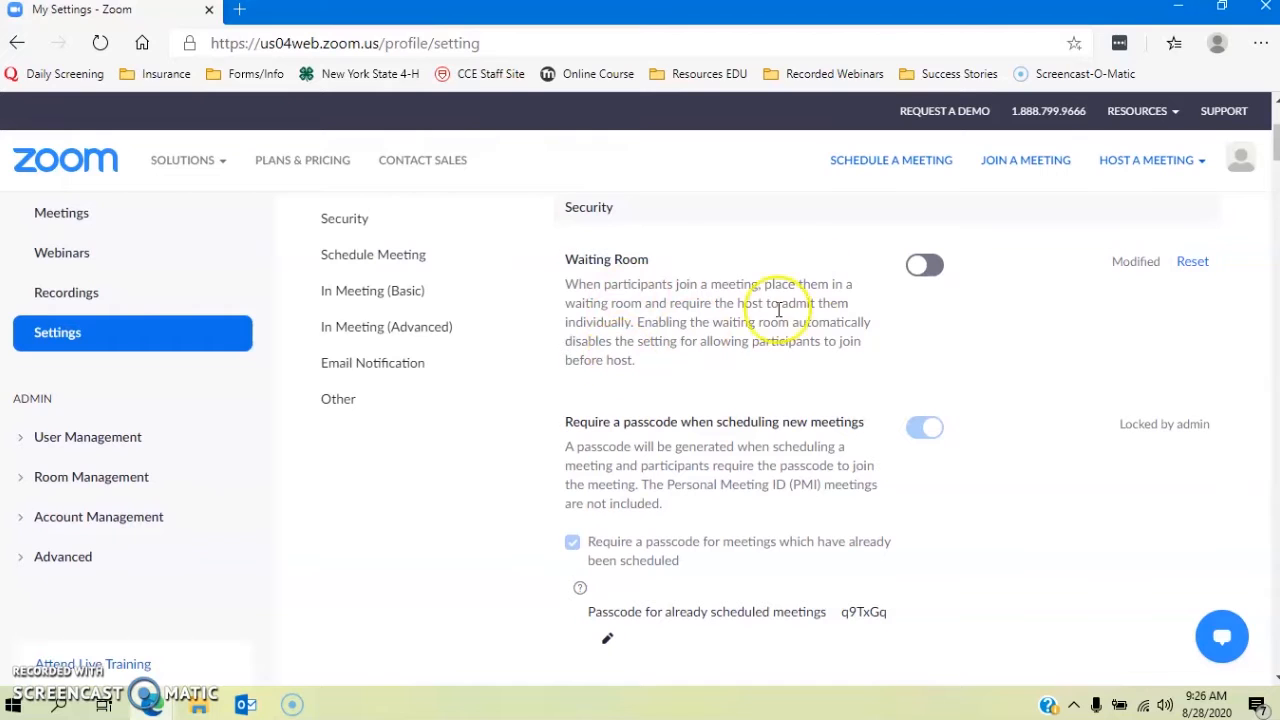
pyautogui.scroll(-1, 780, 490)
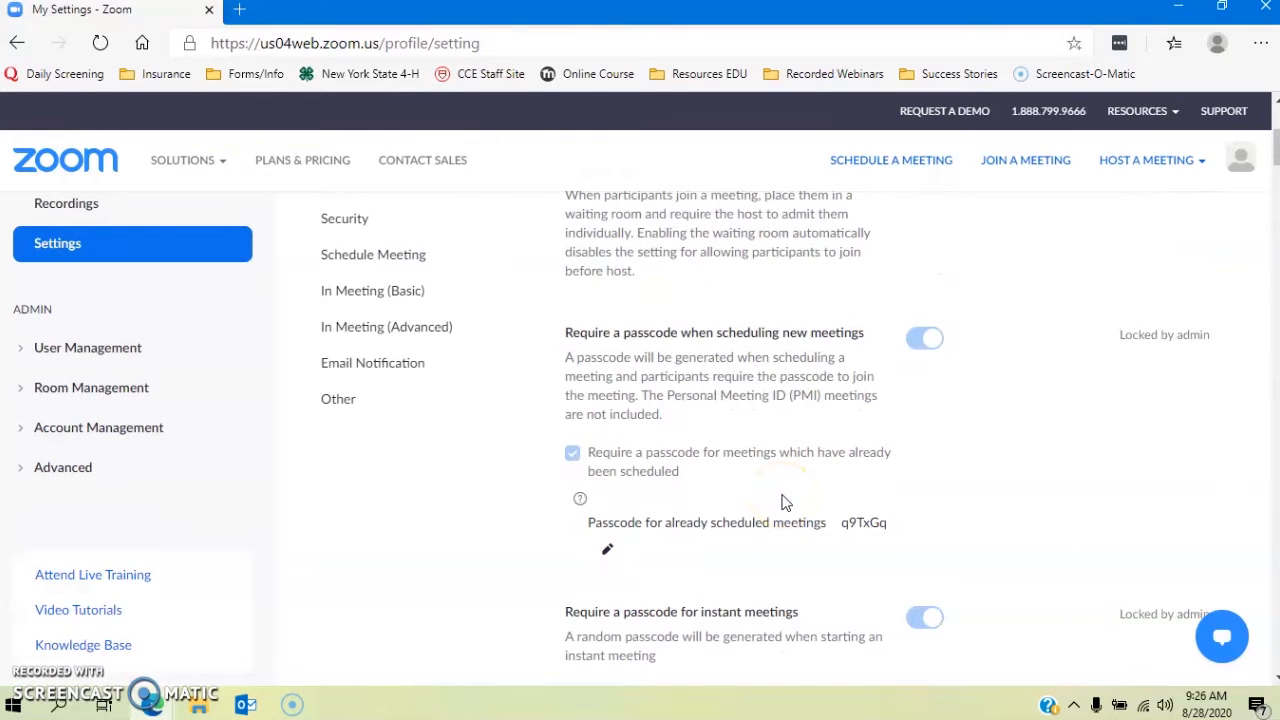
pyautogui.scroll(-1, 785, 502)
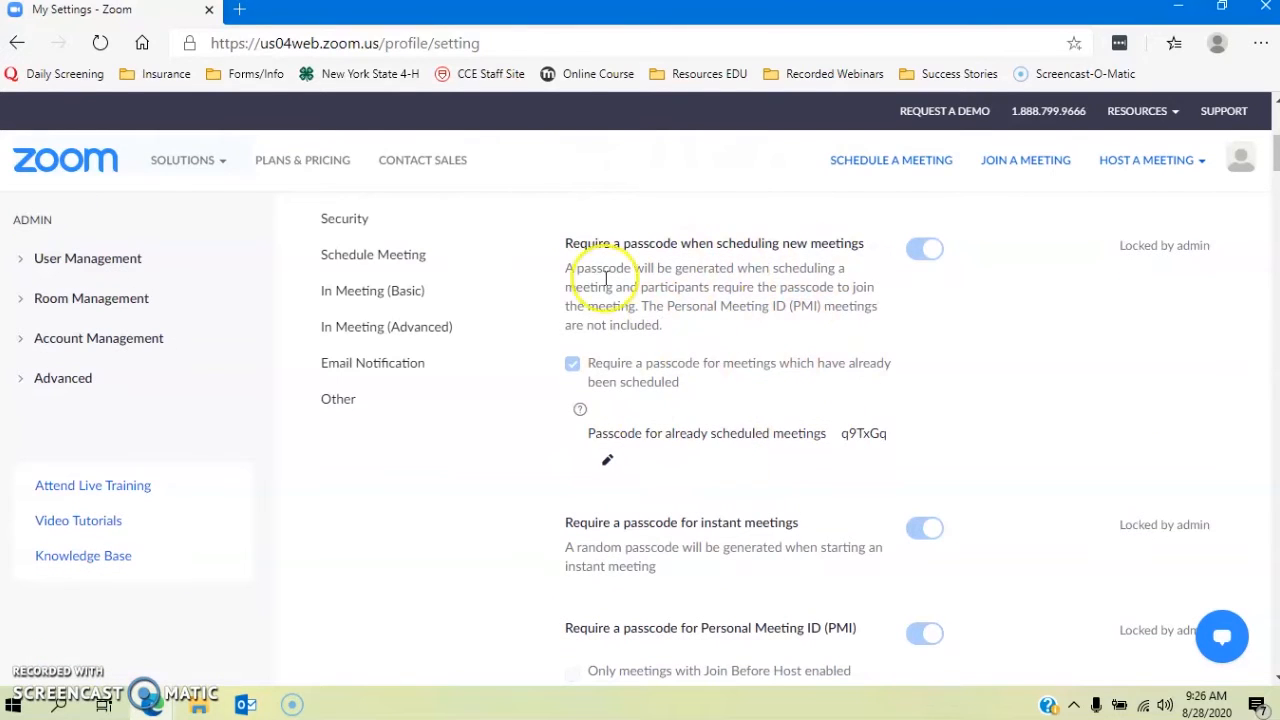
pyautogui.scroll(-1, 725, 445)
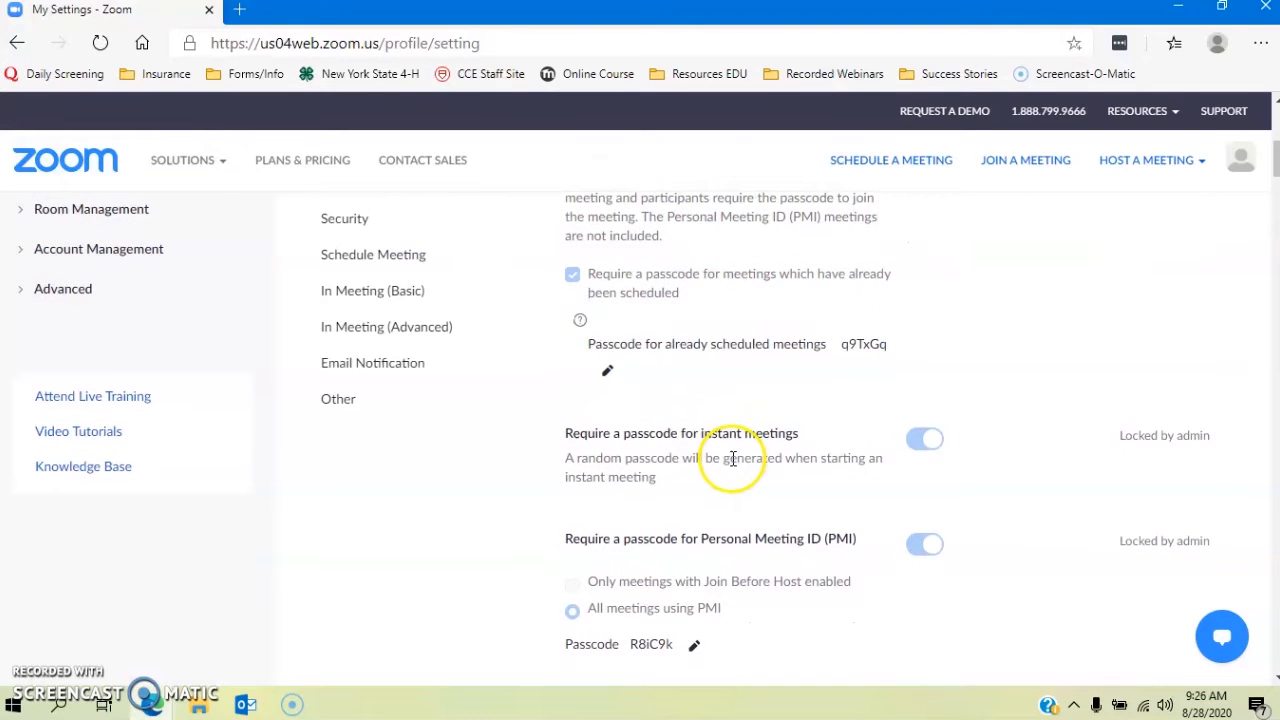
pyautogui.scroll(-1, 733, 458)
pyautogui.scroll(-1, 733, 465)
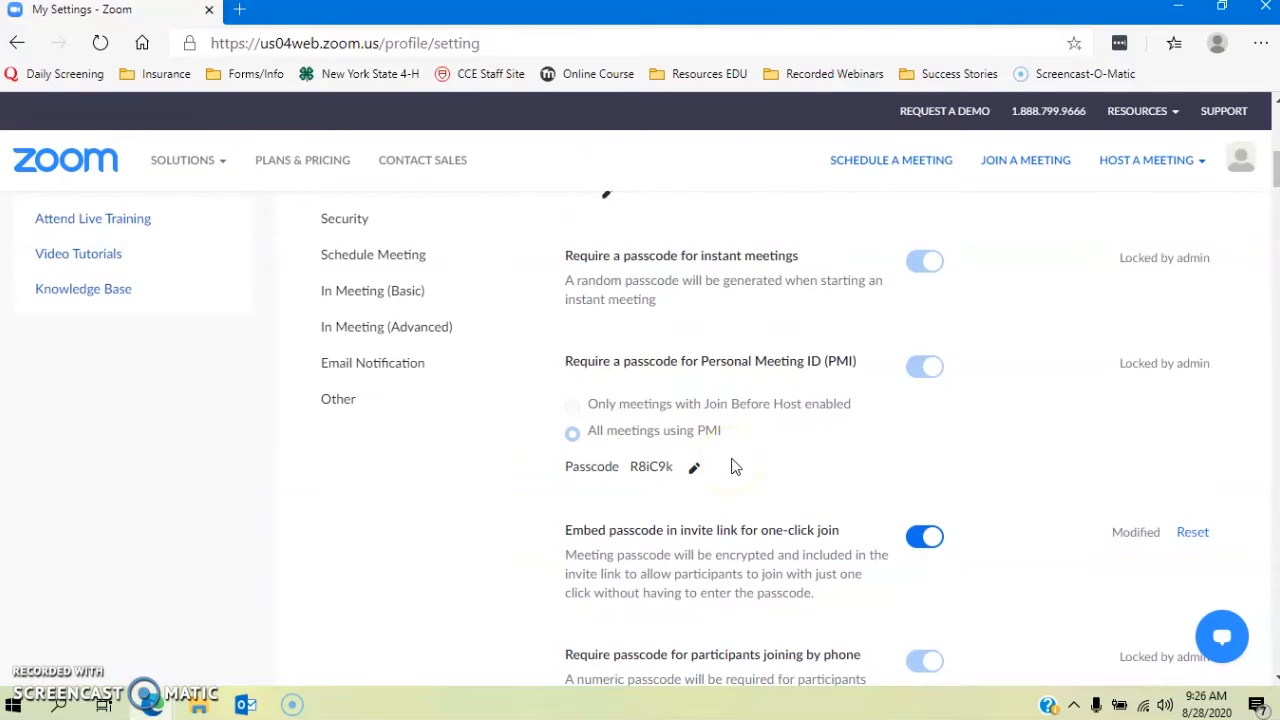
pyautogui.scroll(-2, 731, 466)
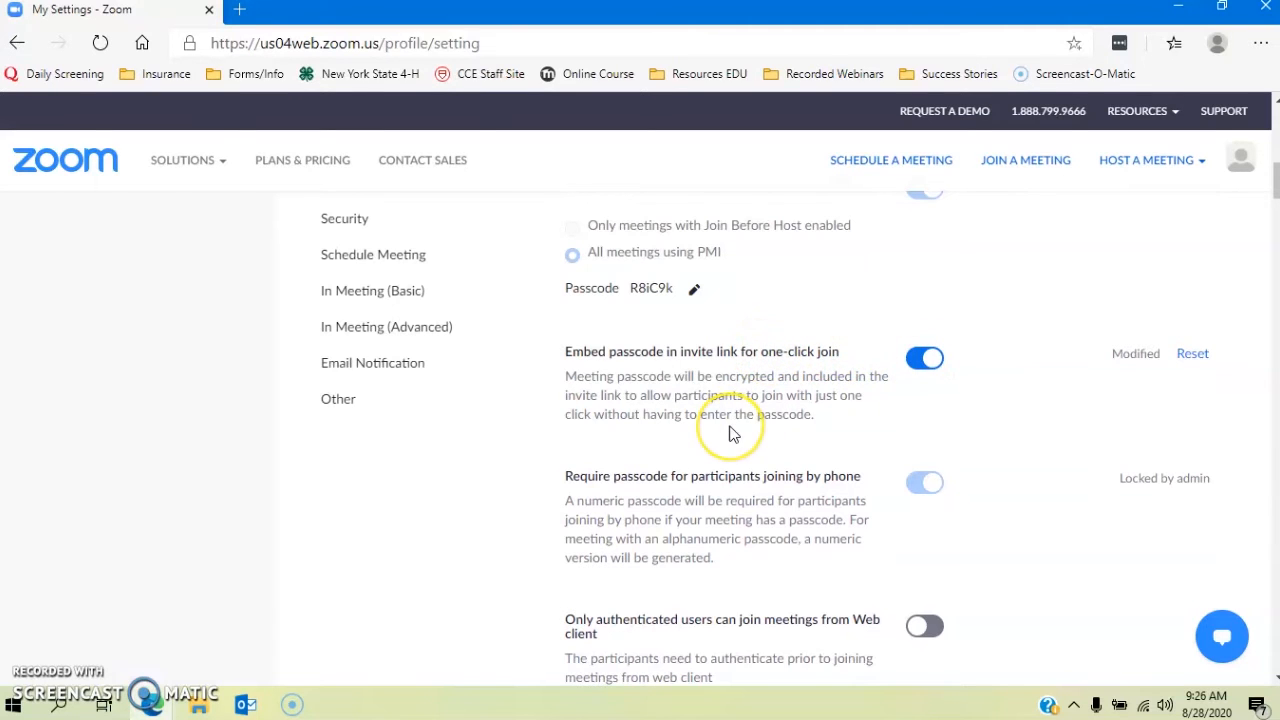
# Step: Scroll to the Schedule Meeting section showing Host video and Participants video off
pyautogui.scroll(-1, 732, 432)
pyautogui.scroll(-5, 732, 432)
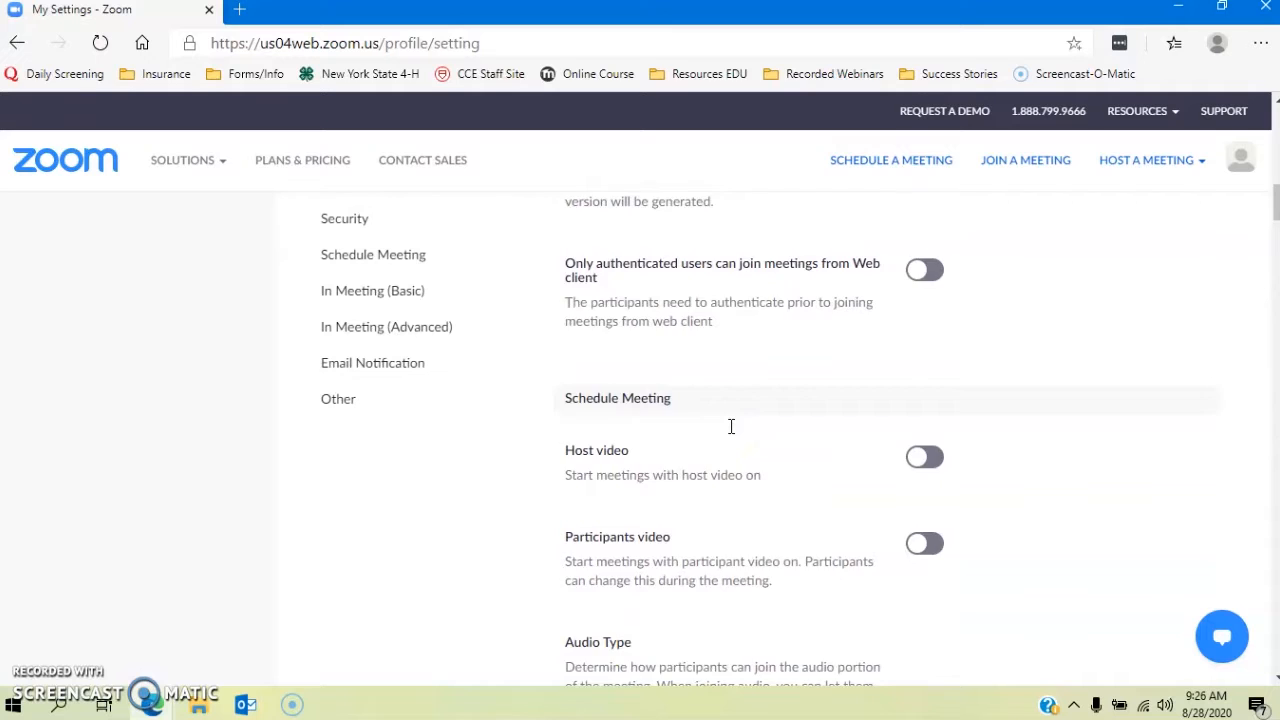
pyautogui.scroll(5, 770, 357)
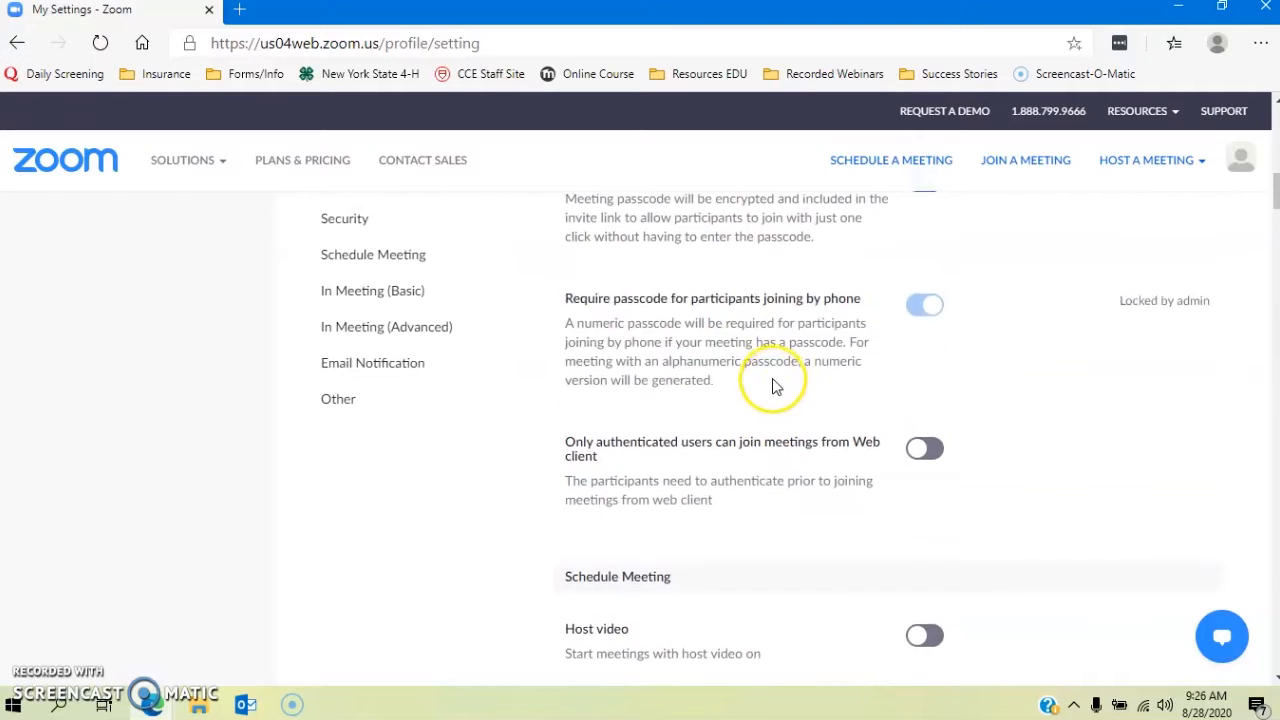
pyautogui.scroll(-2, 740, 390)
pyautogui.scroll(-4, 703, 428)
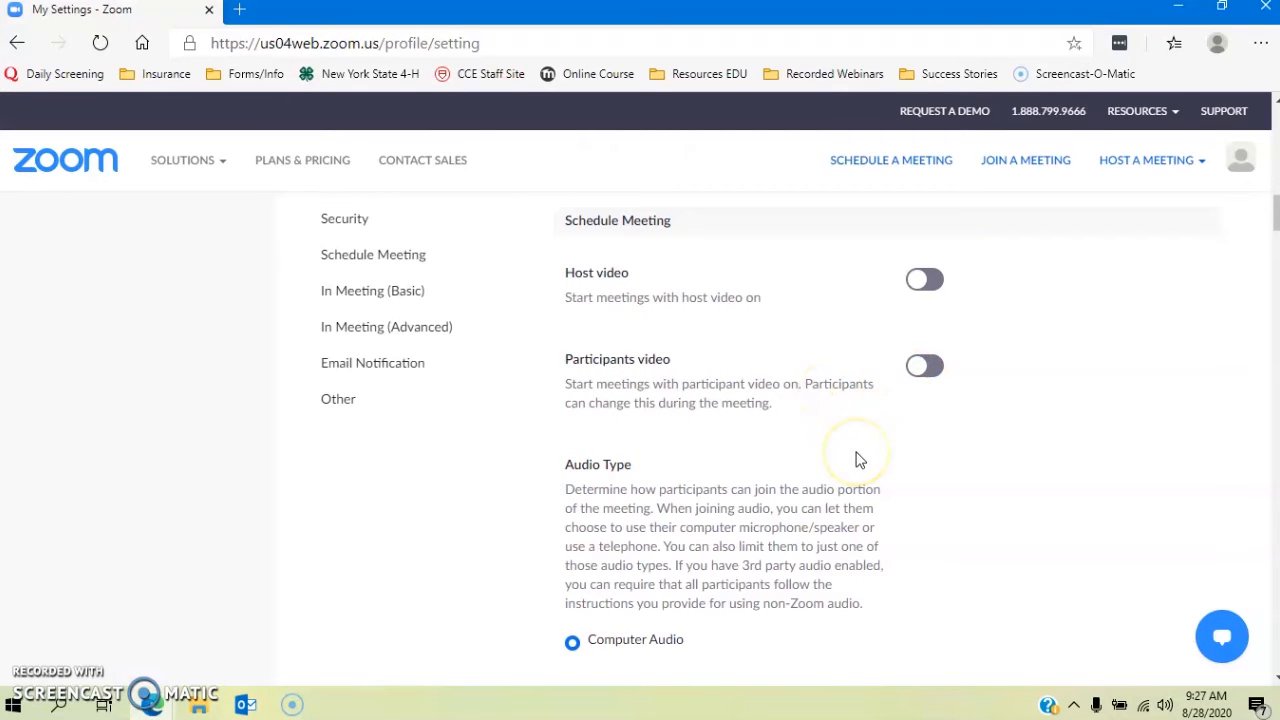
# Step: Scroll past Join before host, Personal Meeting ID, mute-on-entry and reminder options to In Meeting (Basic)
pyautogui.scroll(-3, 858, 460)
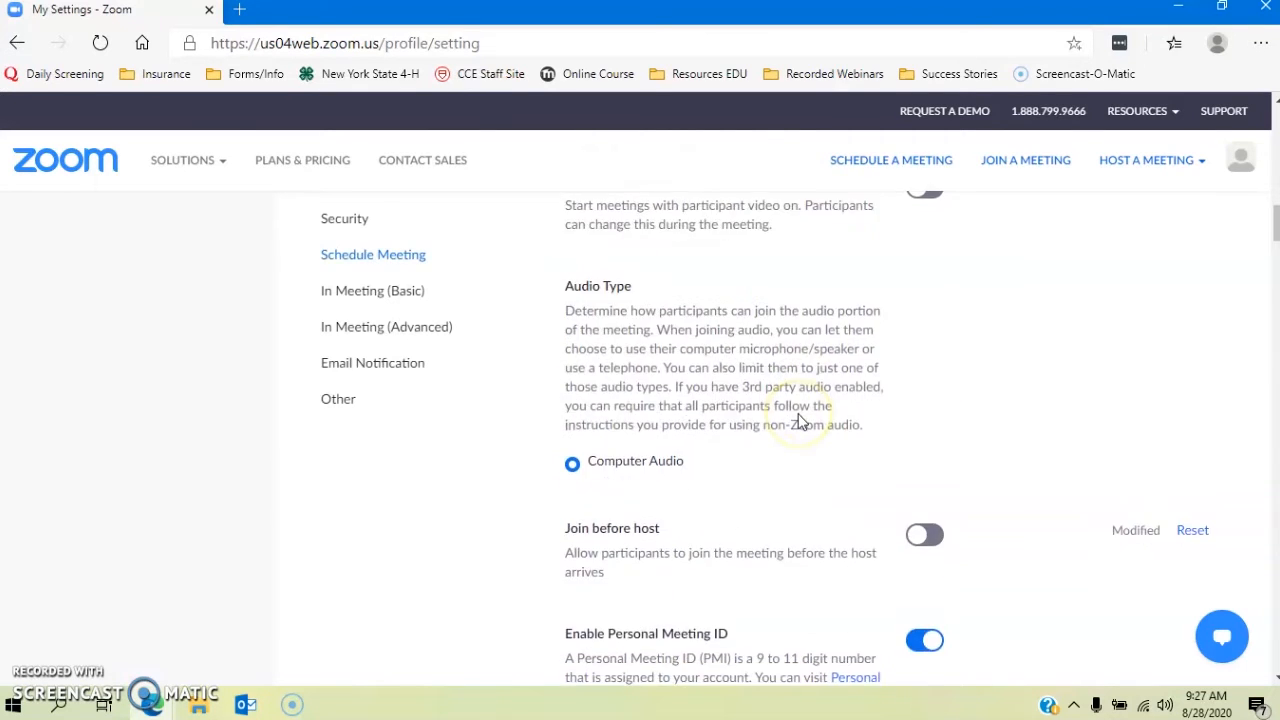
pyautogui.scroll(-1, 800, 421)
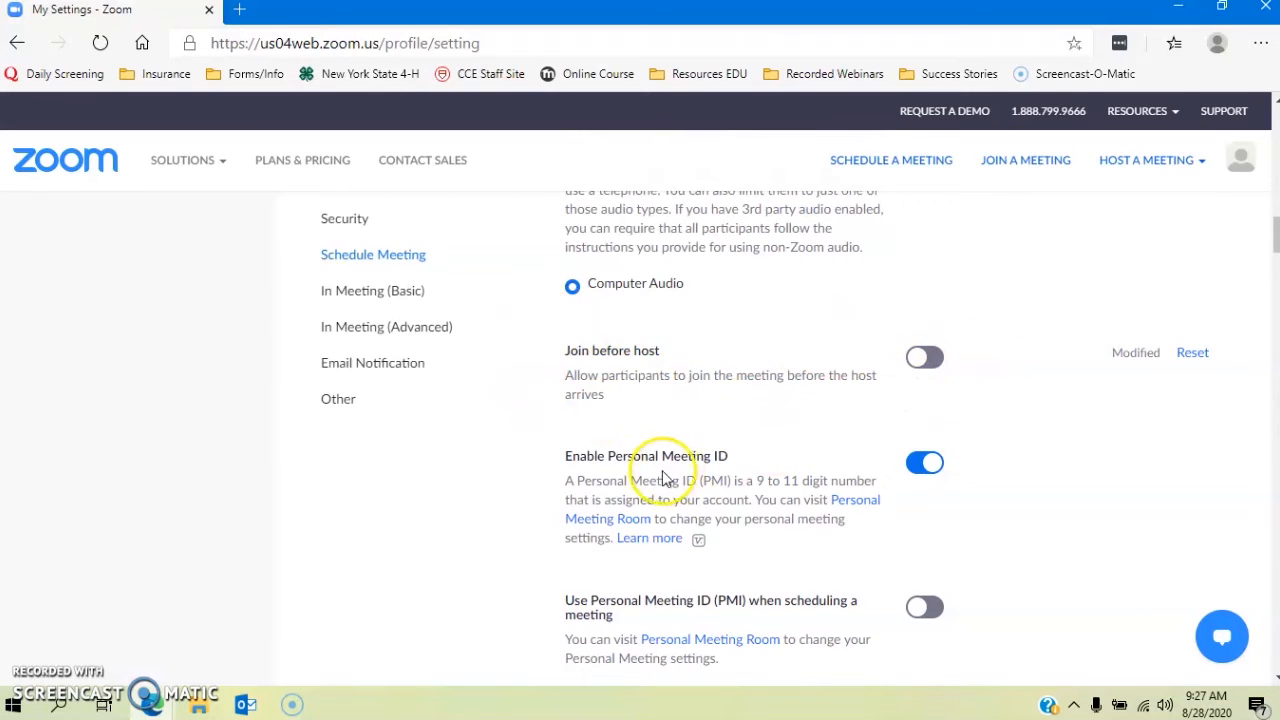
pyautogui.scroll(-2, 645, 437)
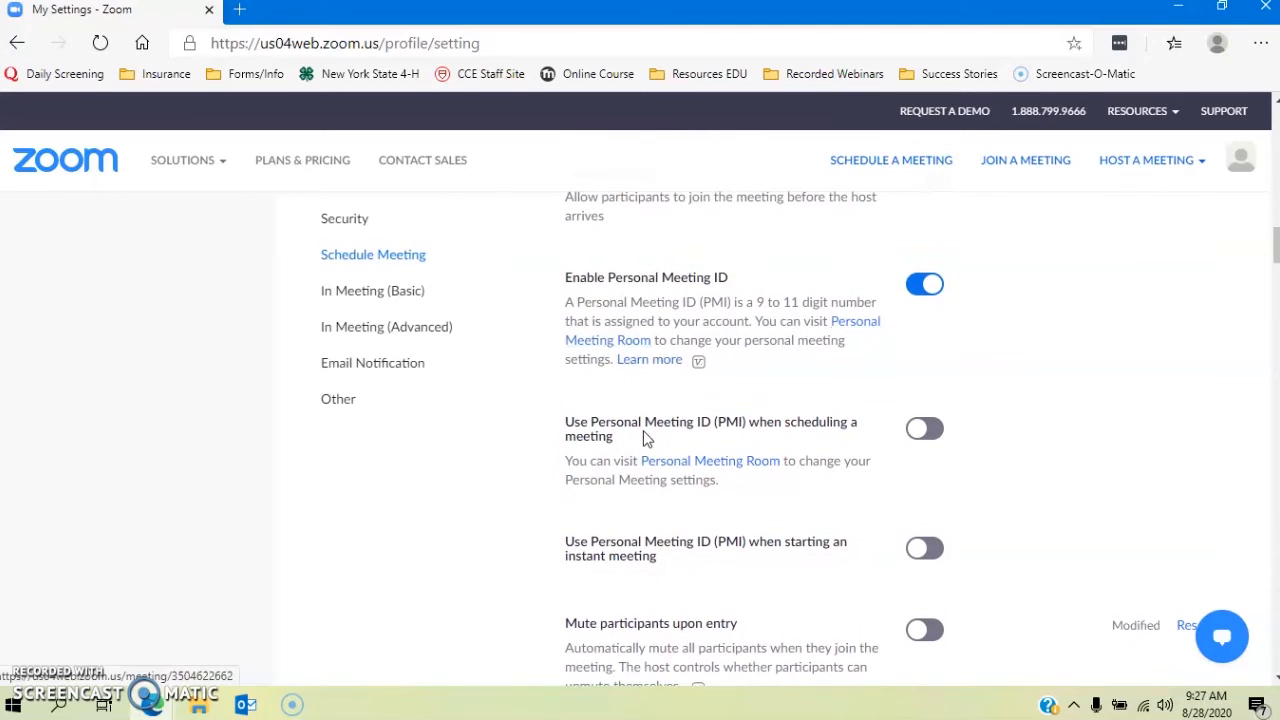
pyautogui.scroll(-1, 645, 437)
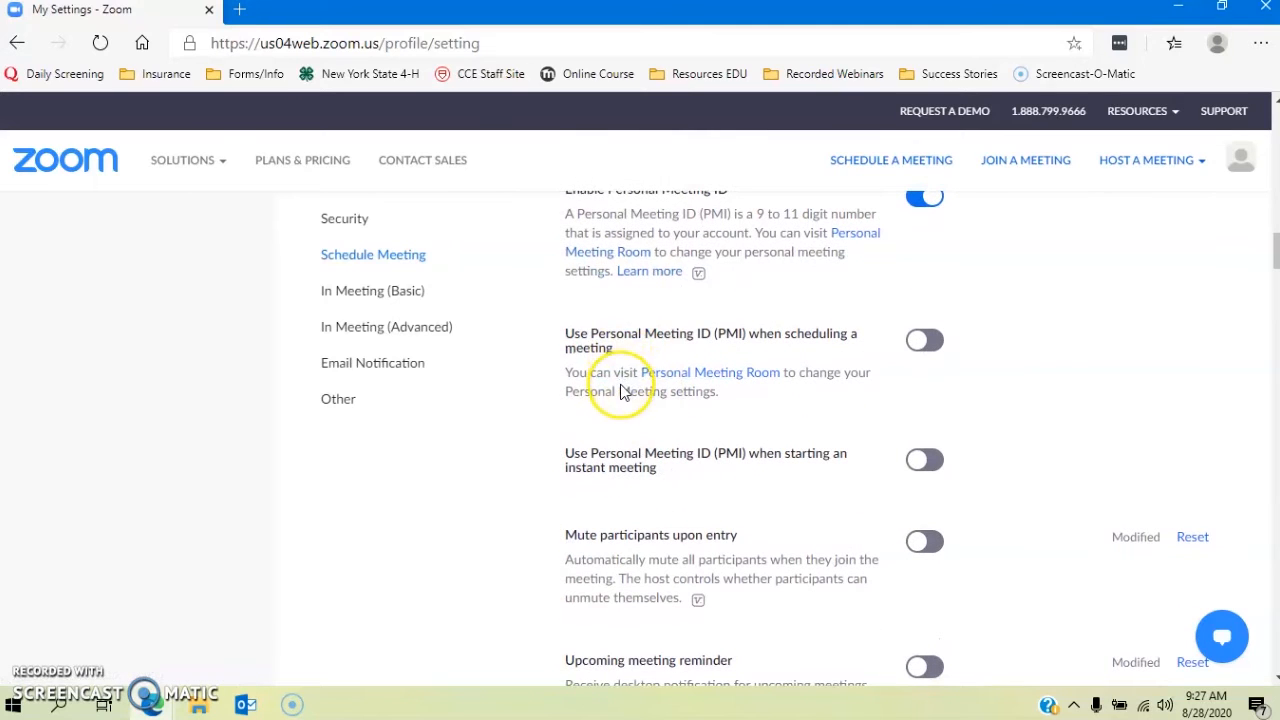
pyautogui.scroll(-1, 621, 392)
pyautogui.scroll(-1, 621, 386)
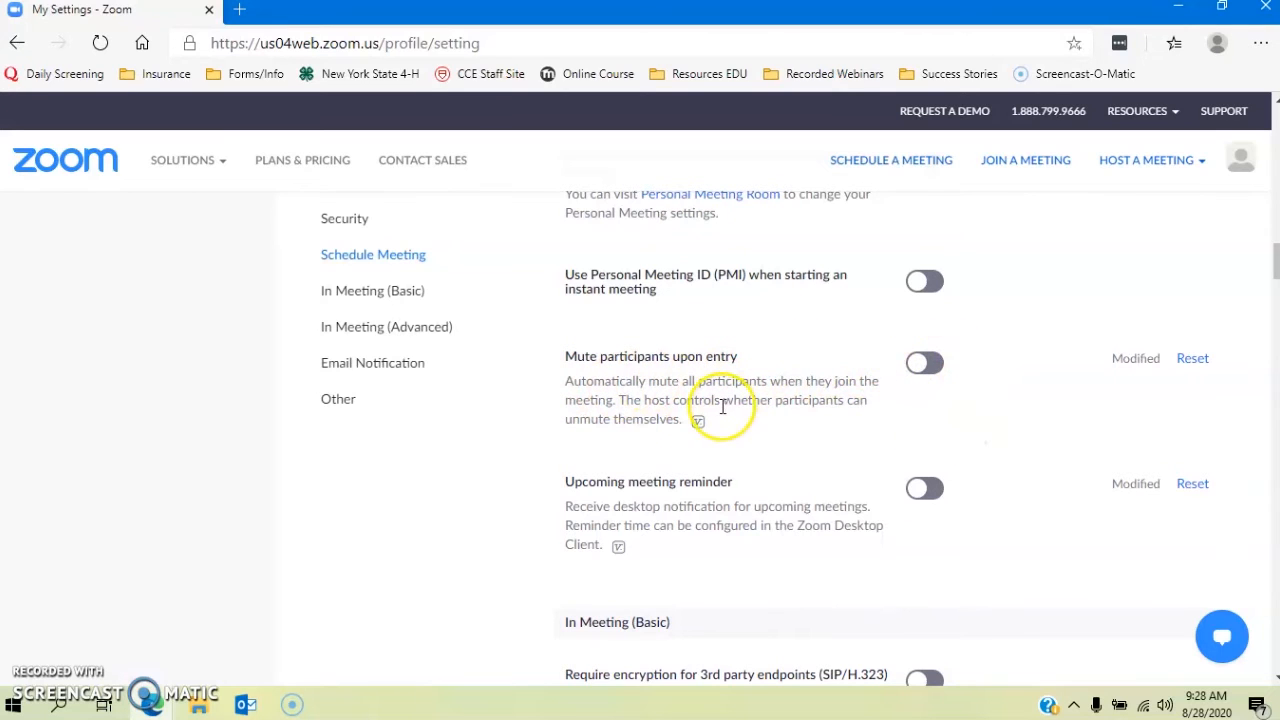
pyautogui.scroll(-1, 716, 416)
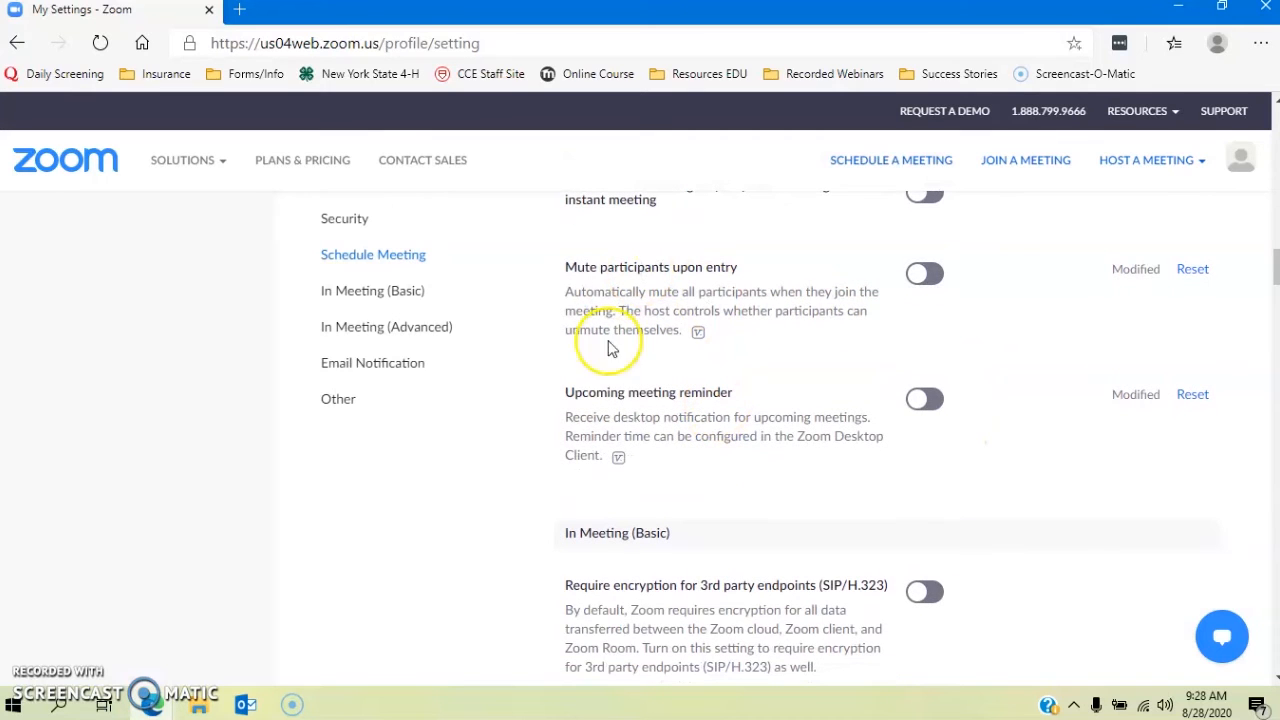
pyautogui.scroll(-1, 914, 482)
pyautogui.scroll(-2, 914, 482)
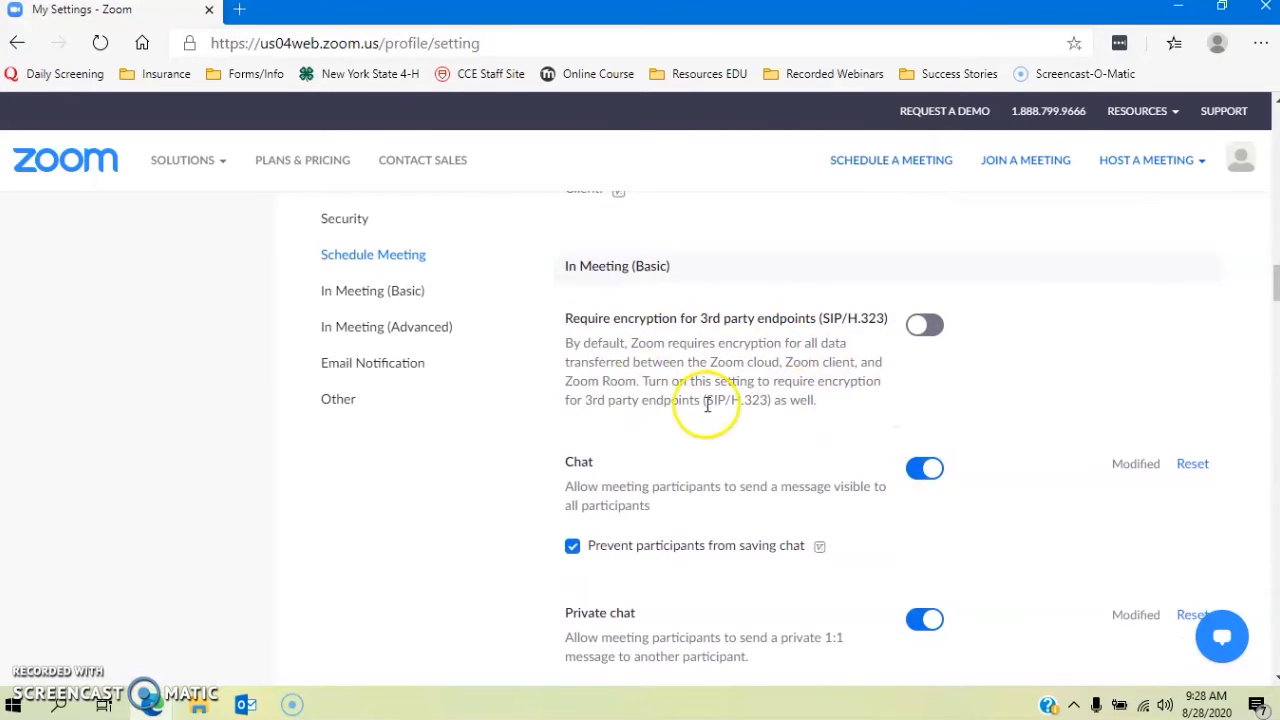
# Step: Scroll into In Meeting (Basic) to see the Chat, Private chat and Auto saving chats settings
pyautogui.scroll(-1, 715, 398)
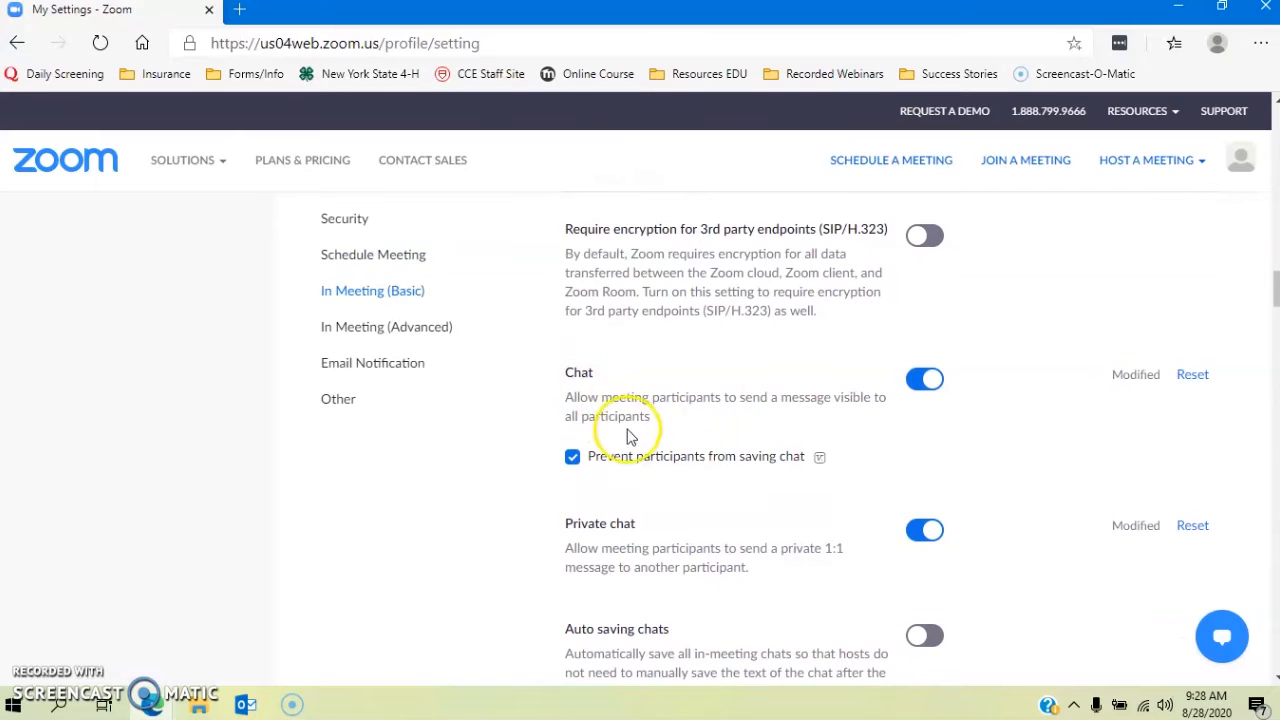
pyautogui.scroll(-1, 565, 430)
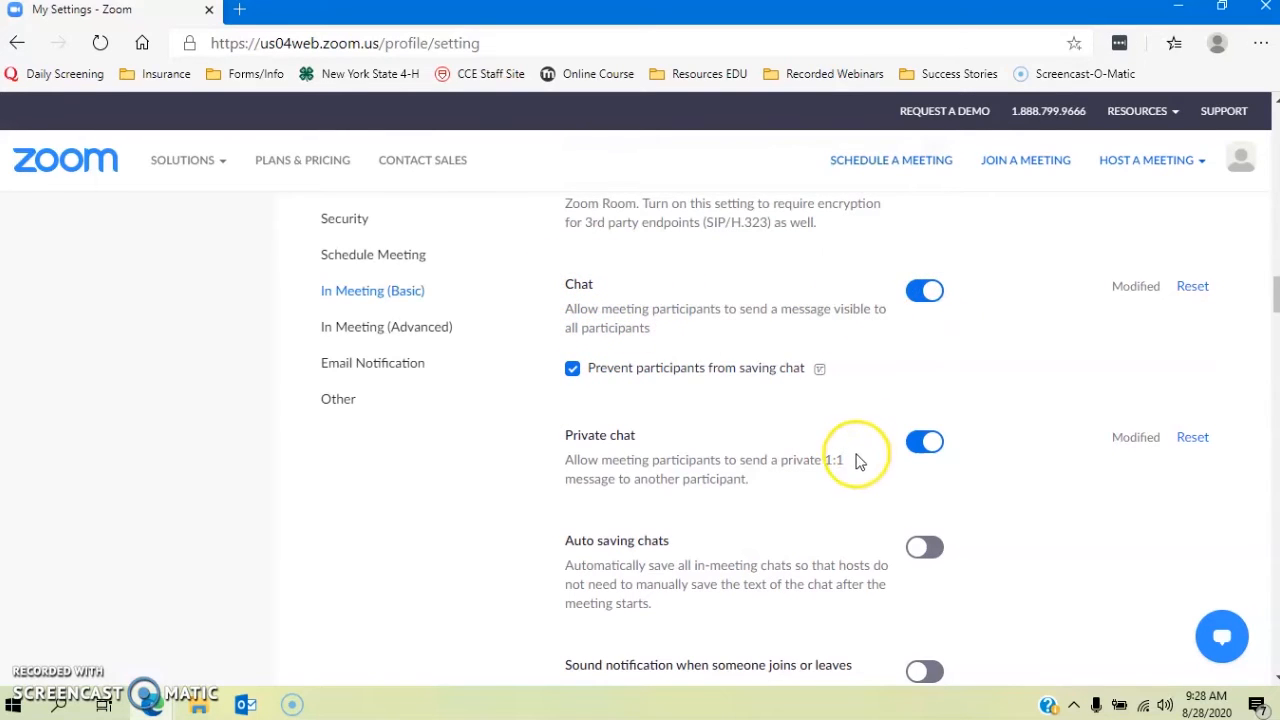
pyautogui.scroll(-1, 722, 435)
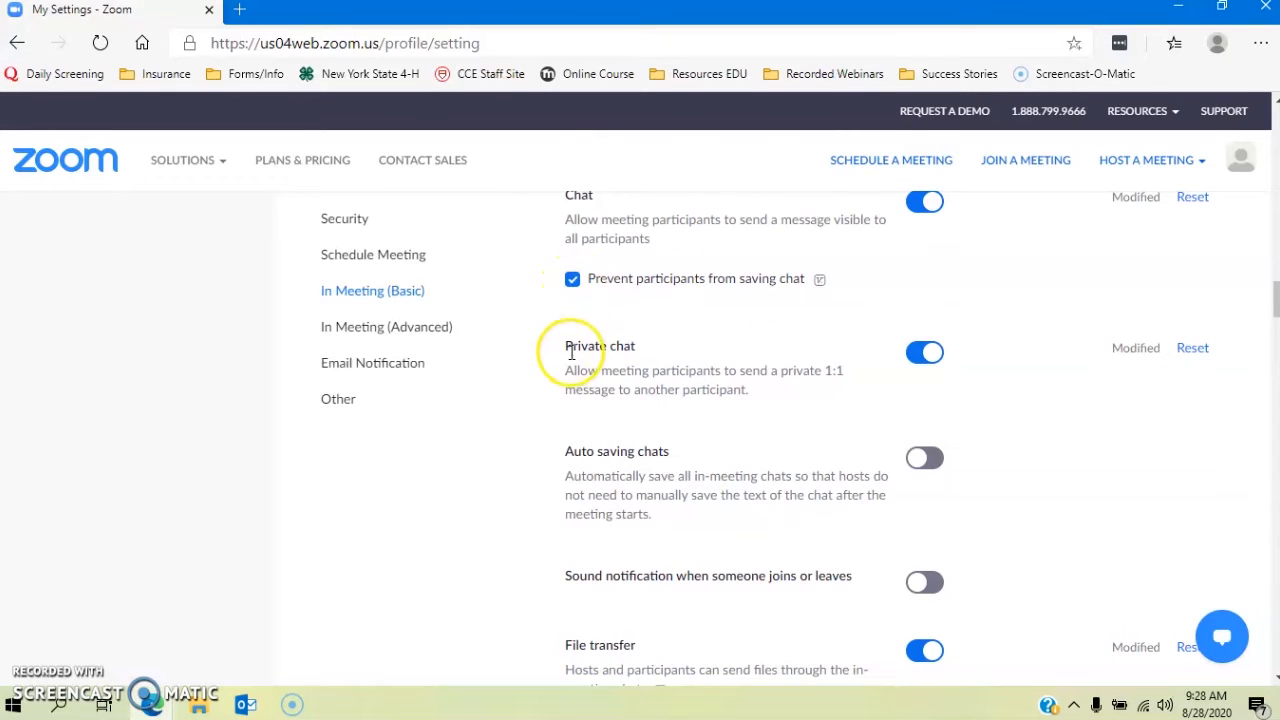
pyautogui.scroll(-1, 553, 348)
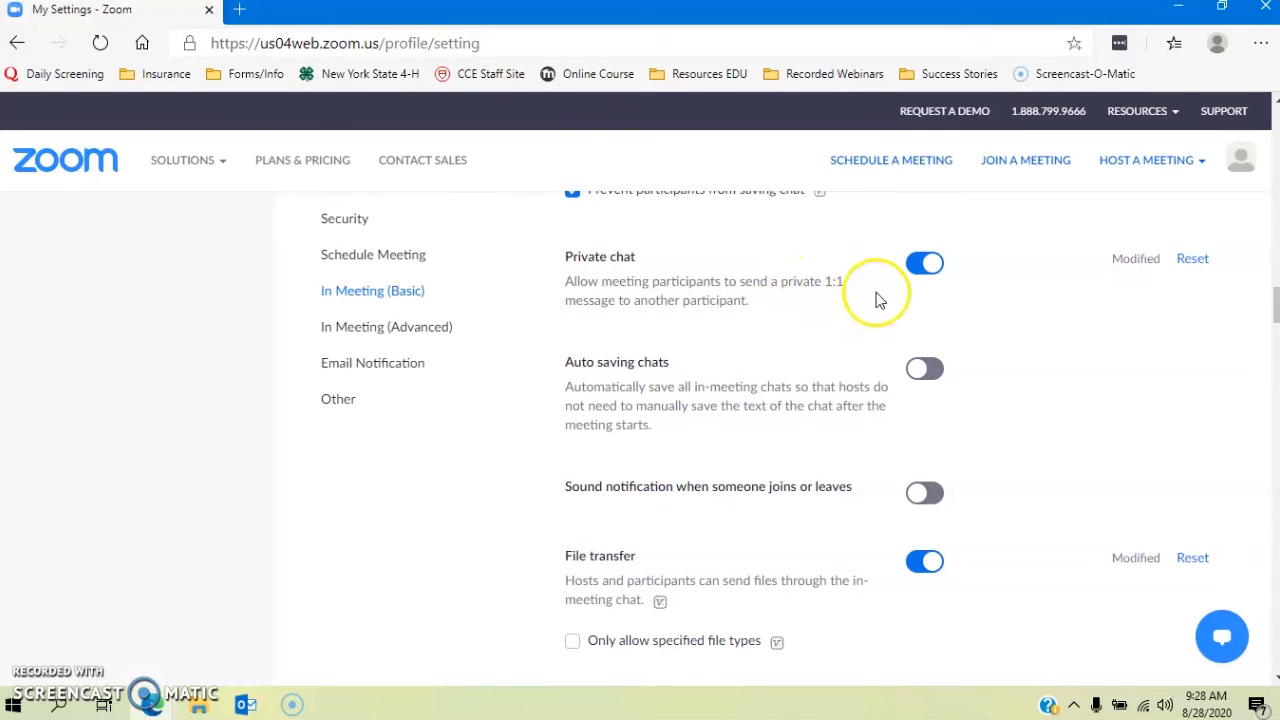
# Step: Switch Private chat off, then scroll down to the File transfer setting
pyautogui.click(922, 266)
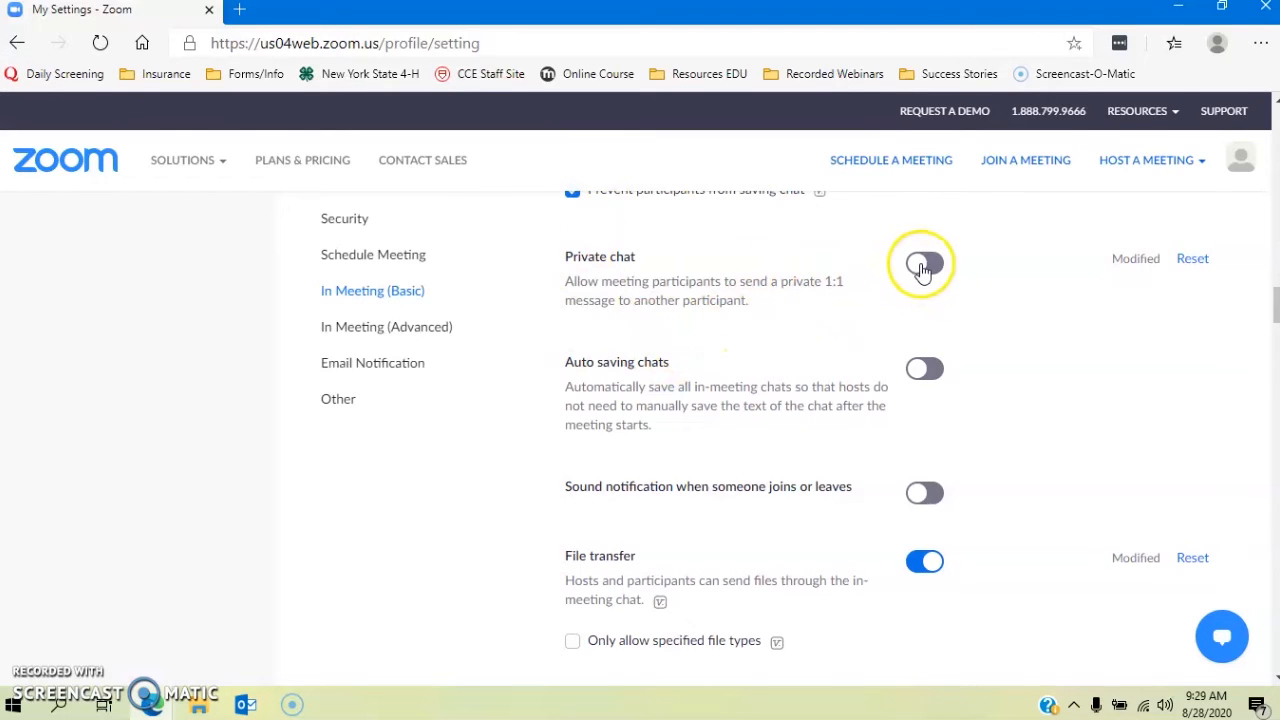
pyautogui.scroll(-1, 886, 390)
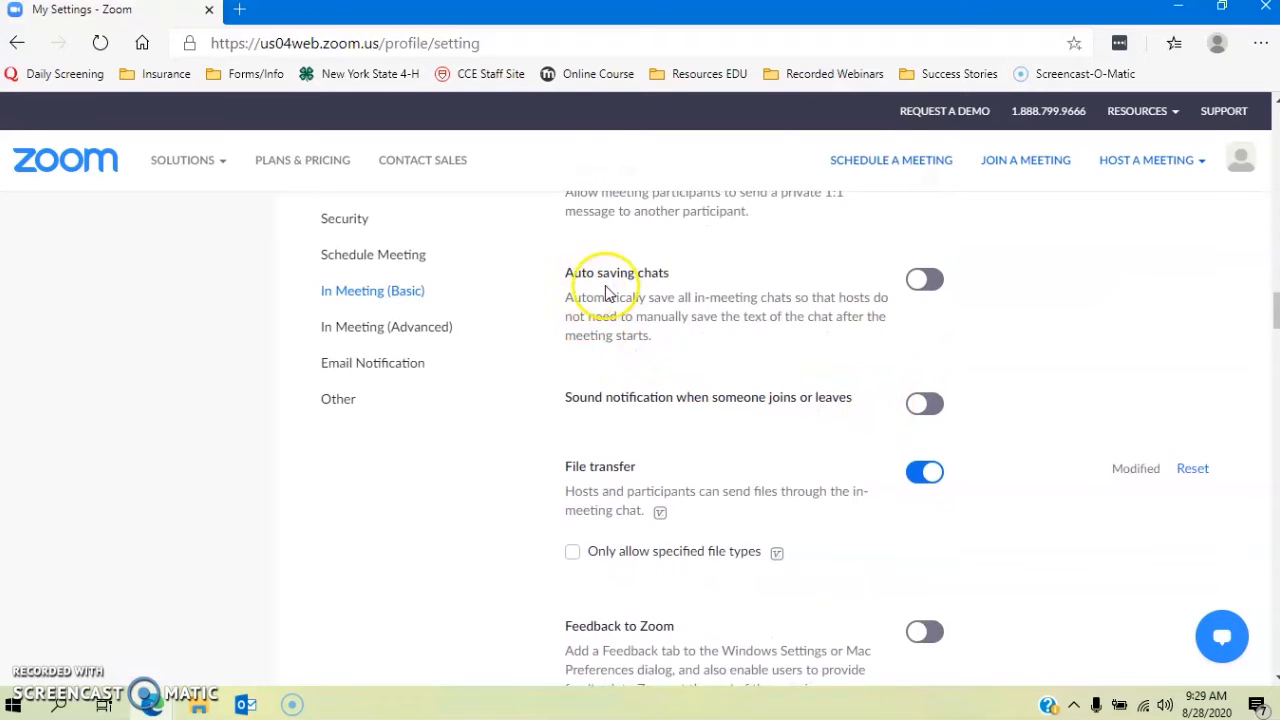
pyautogui.scroll(-1, 752, 372)
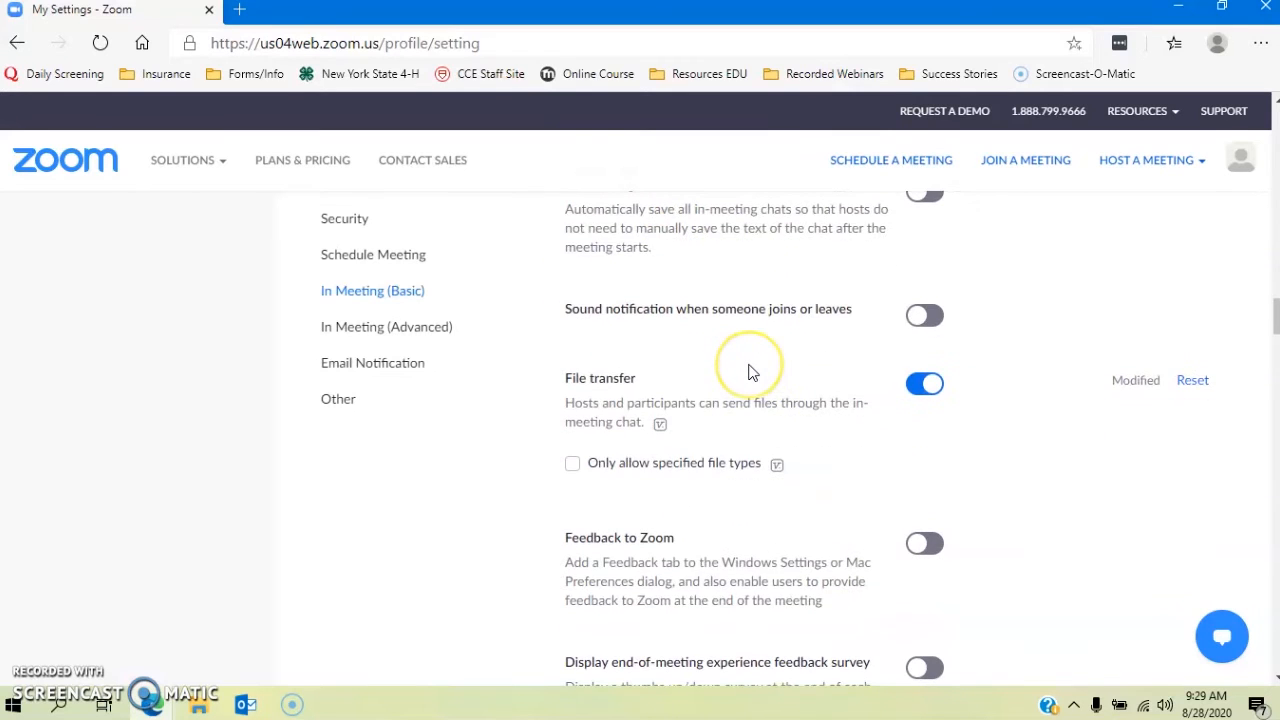
pyautogui.scroll(-1, 752, 372)
pyautogui.scroll(2, 750, 371)
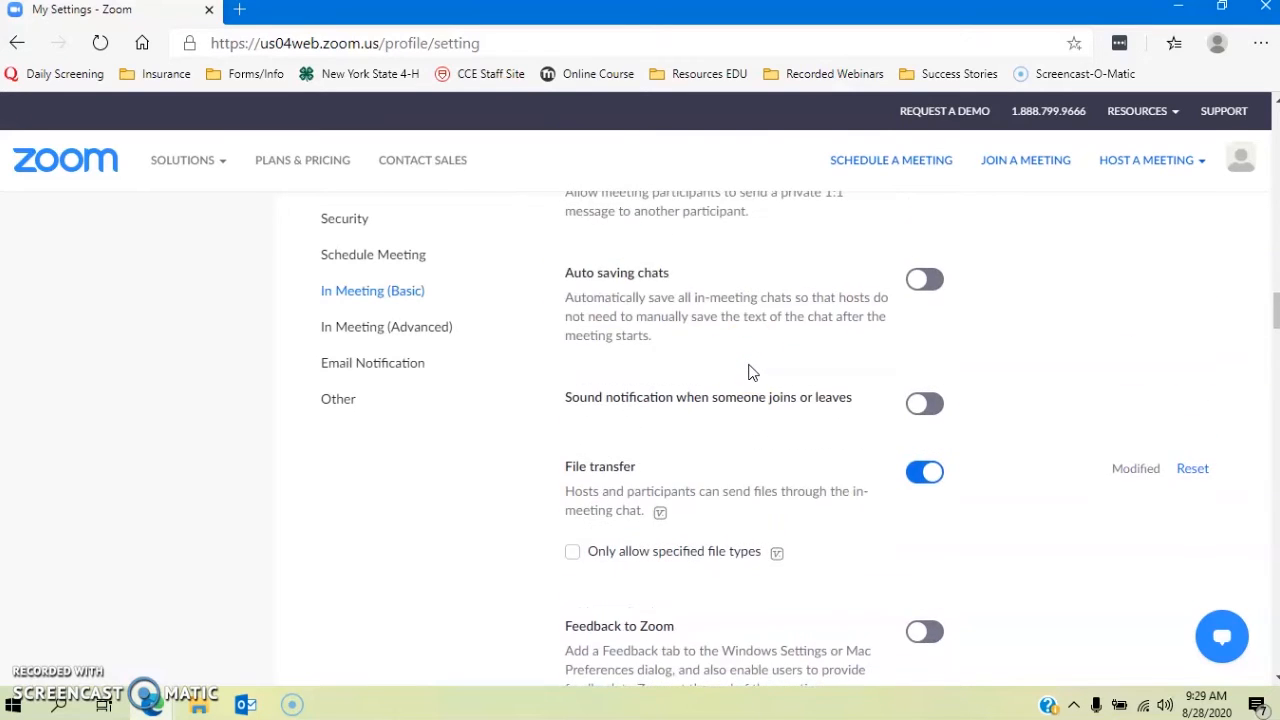
pyautogui.scroll(-3, 798, 317)
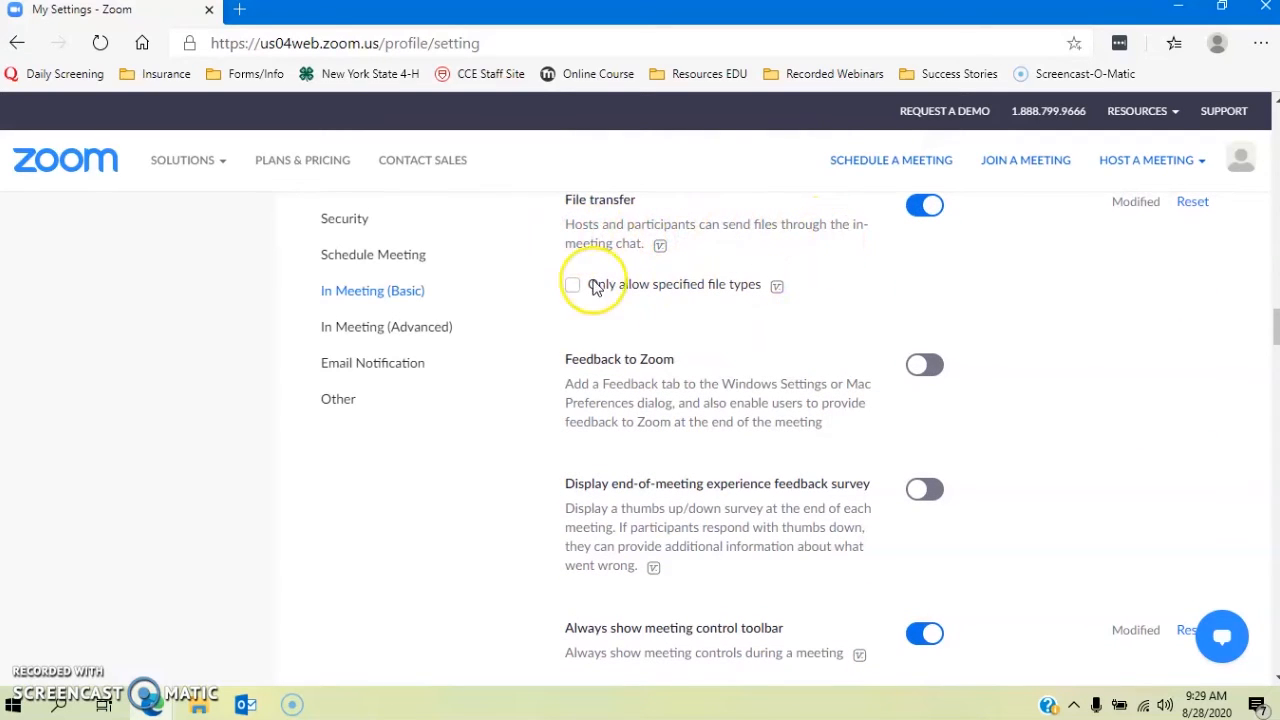
pyautogui.scroll(1, 971, 271)
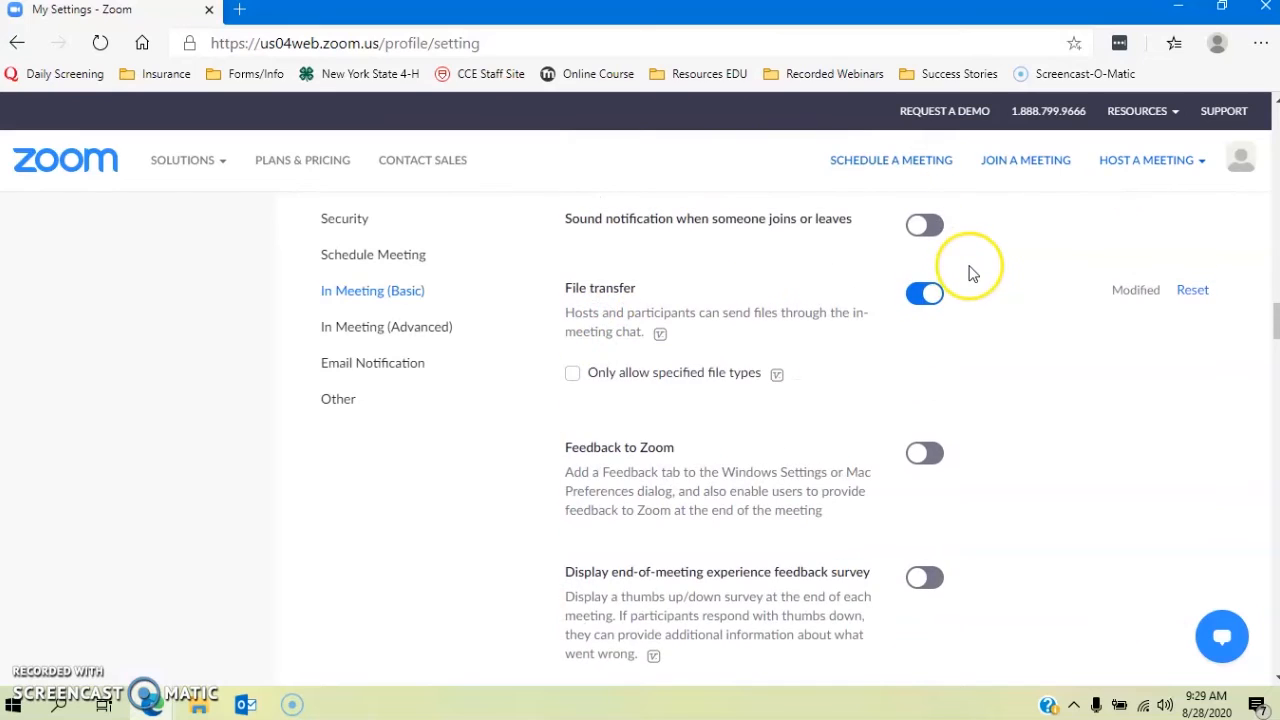
# Step: Toggle File transfer off and back on, leaving it enabled, then scroll to Screen sharing
pyautogui.click(930, 305)
pyautogui.click(922, 297)
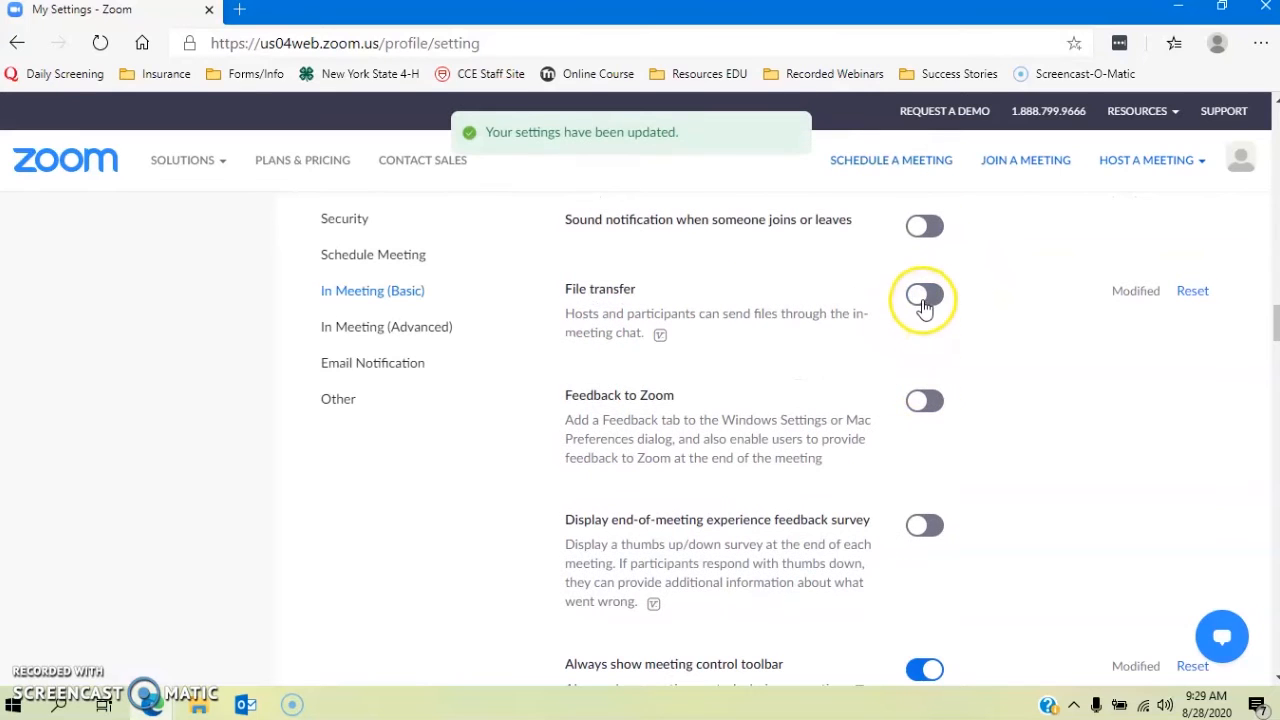
pyautogui.scroll(-2, 963, 493)
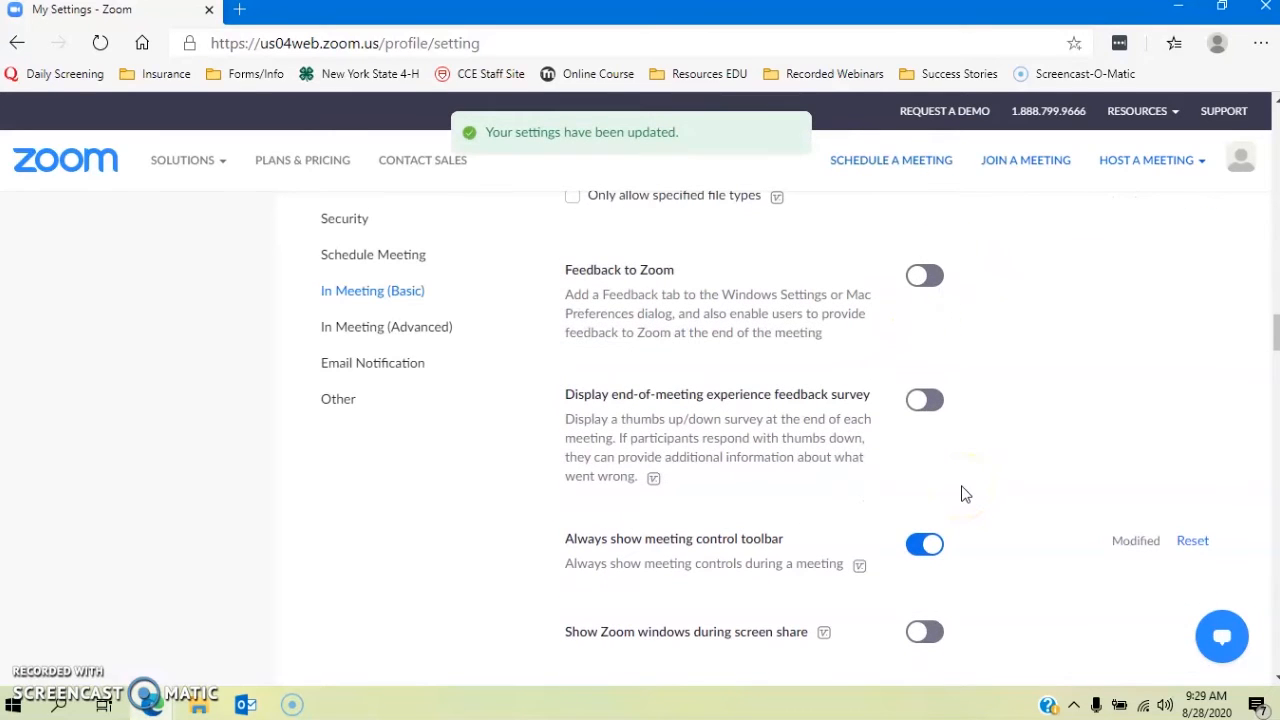
pyautogui.scroll(-4, 964, 493)
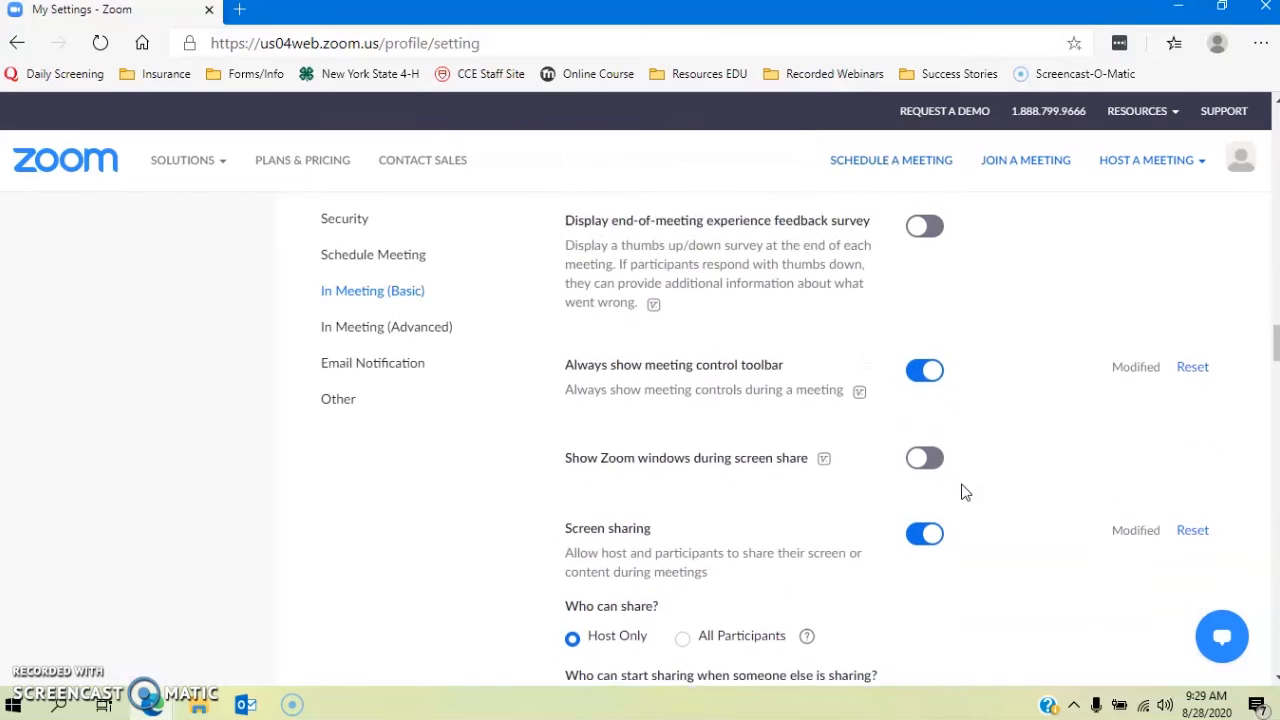
pyautogui.scroll(-1, 963, 493)
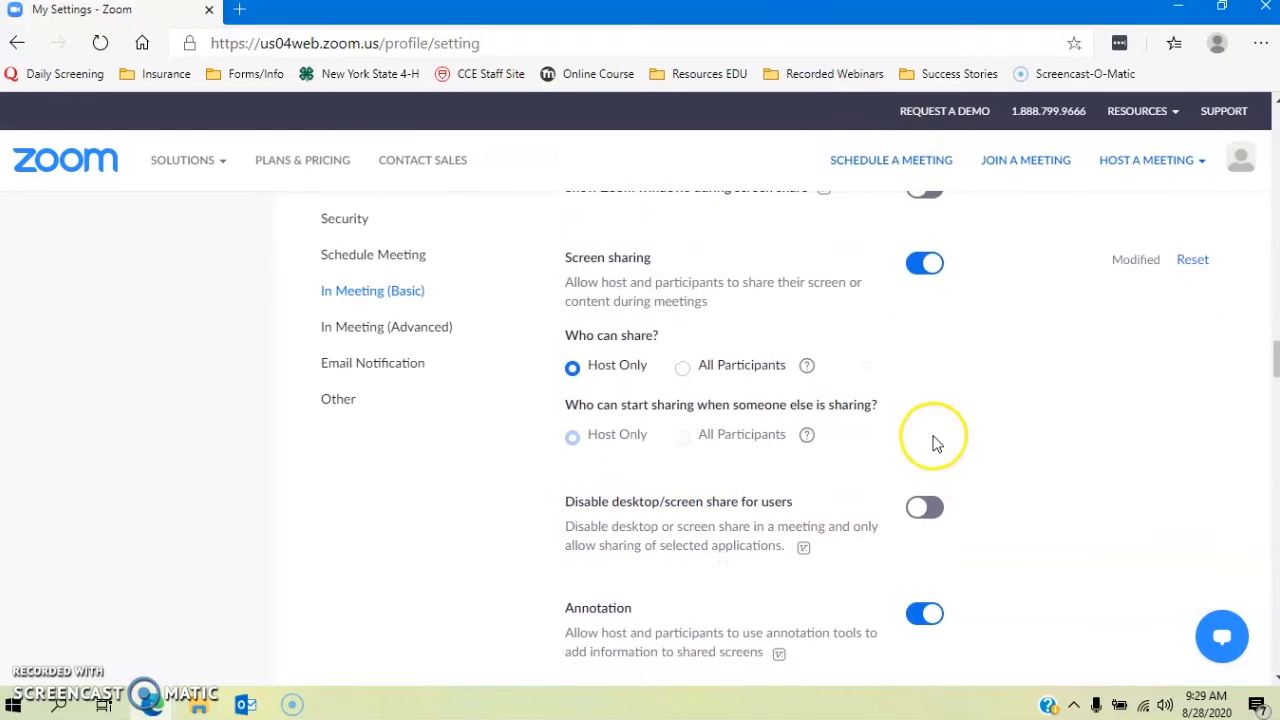
pyautogui.scroll(-1, 625, 355)
pyautogui.scroll(1, 624, 354)
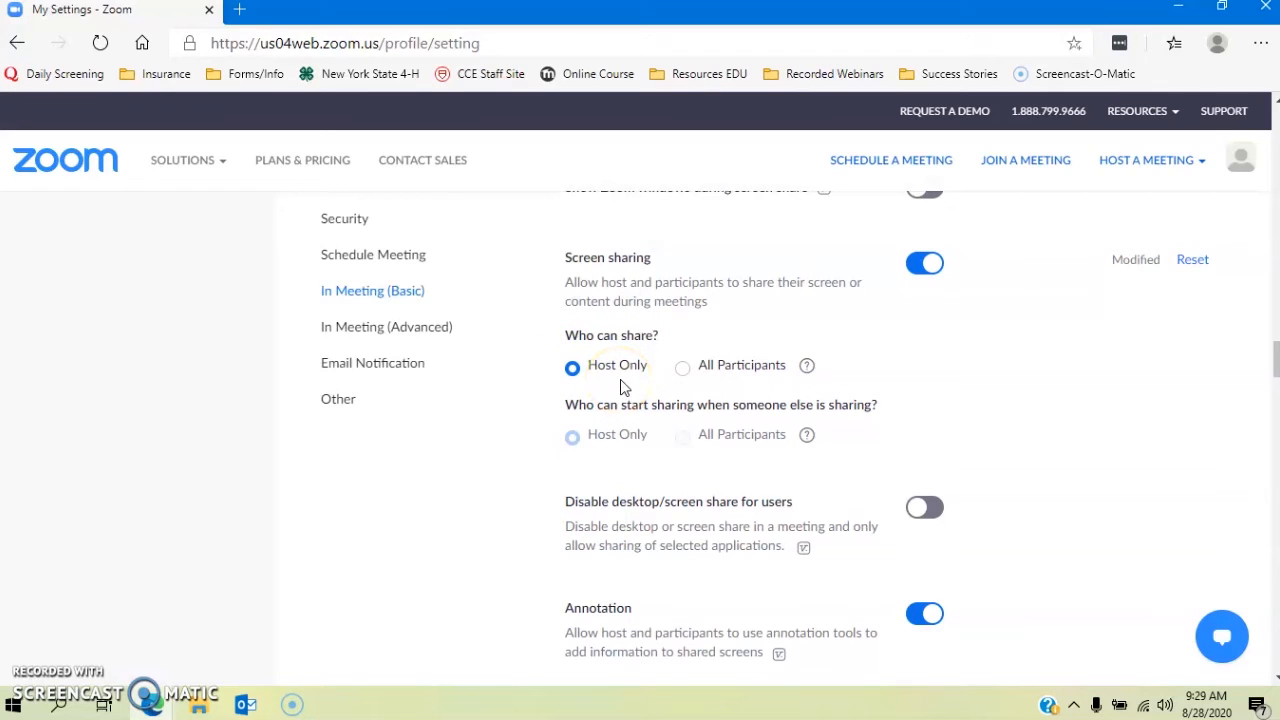
# Step: Set Screen sharing's Who can share? option to All Participants
pyautogui.click(681, 369)
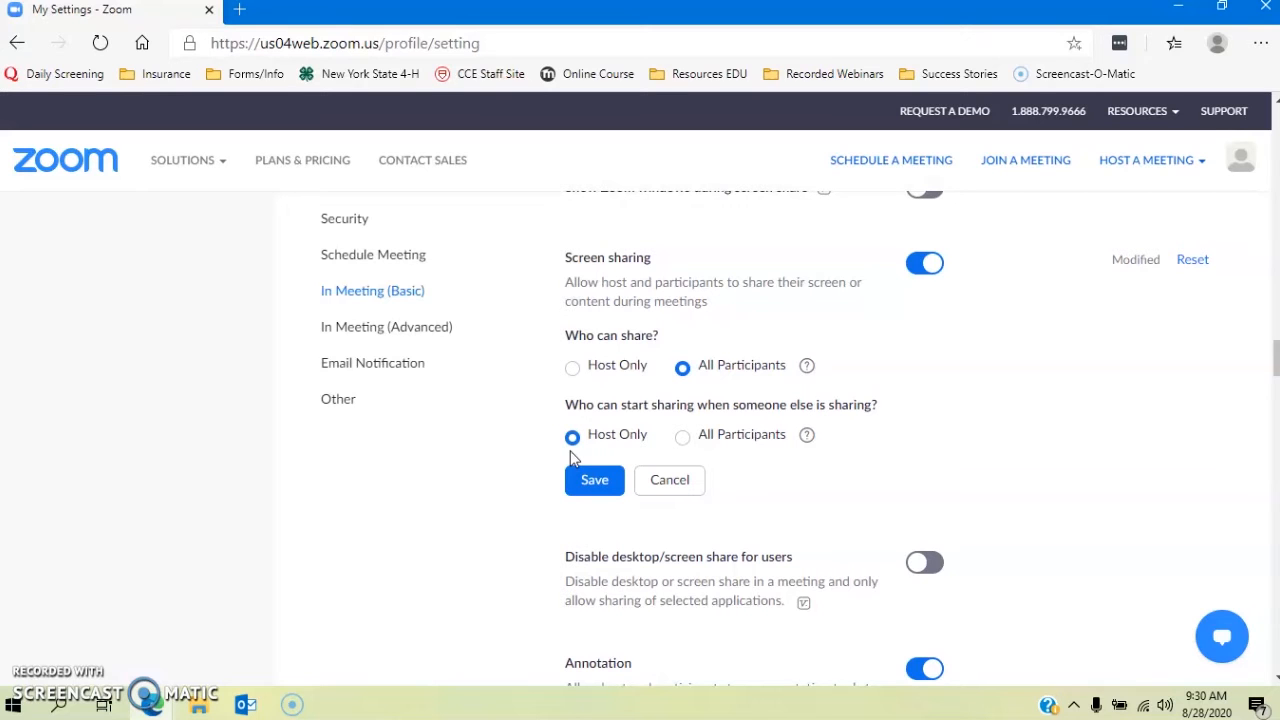
pyautogui.scroll(-1, 594, 470)
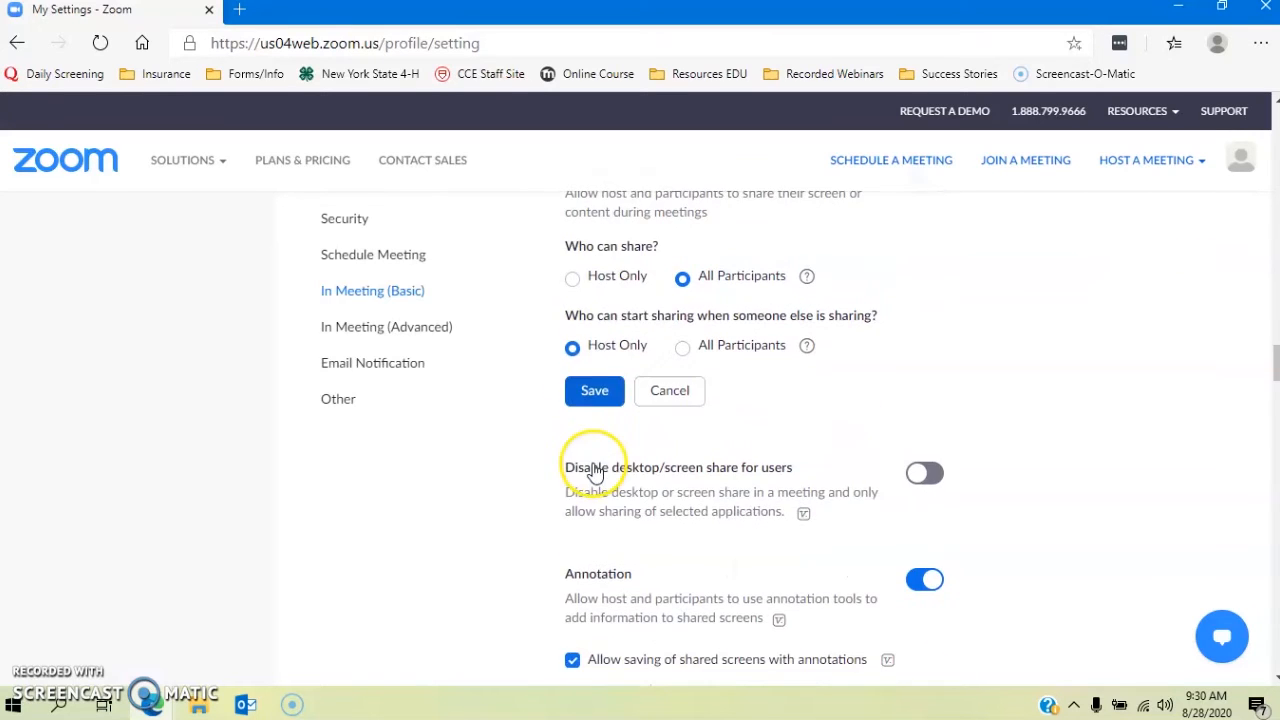
# Step: Save the In Meeting (Basic) changes, then review the Advanced, Email Notification and Other settings
pyautogui.click(587, 395)
pyautogui.scroll(-2, 664, 560)
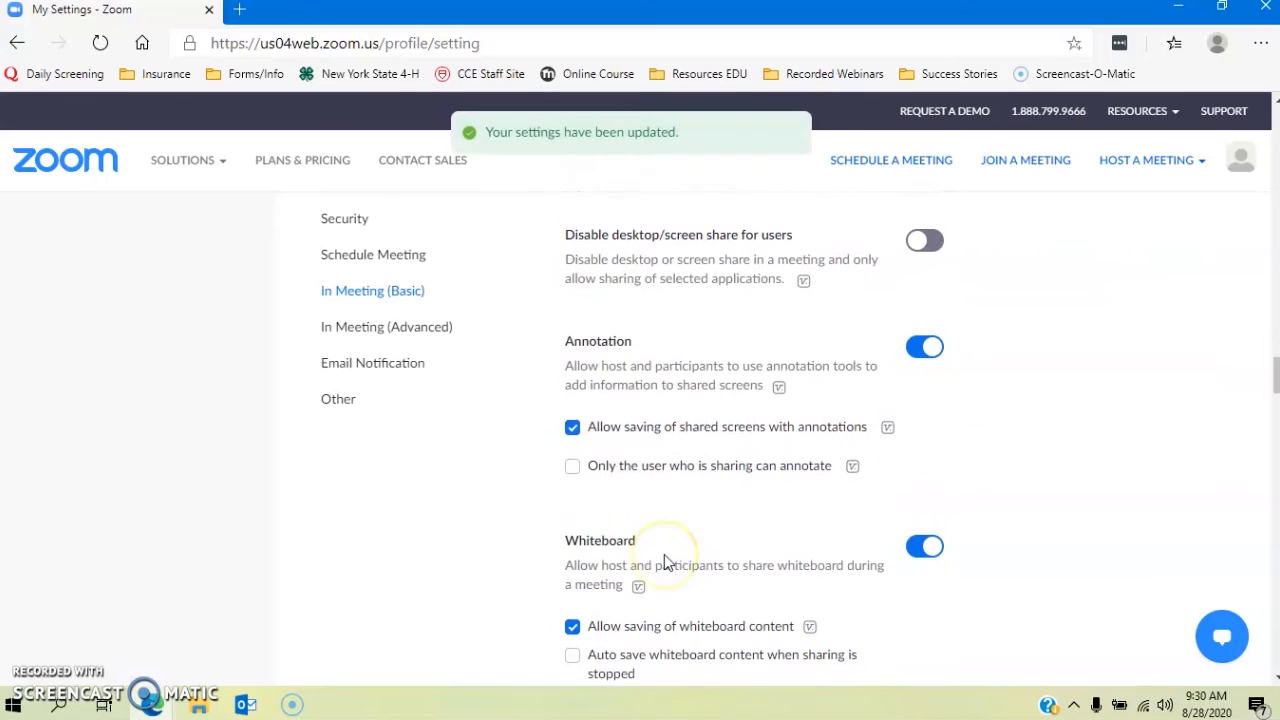
pyautogui.scroll(-5, 664, 560)
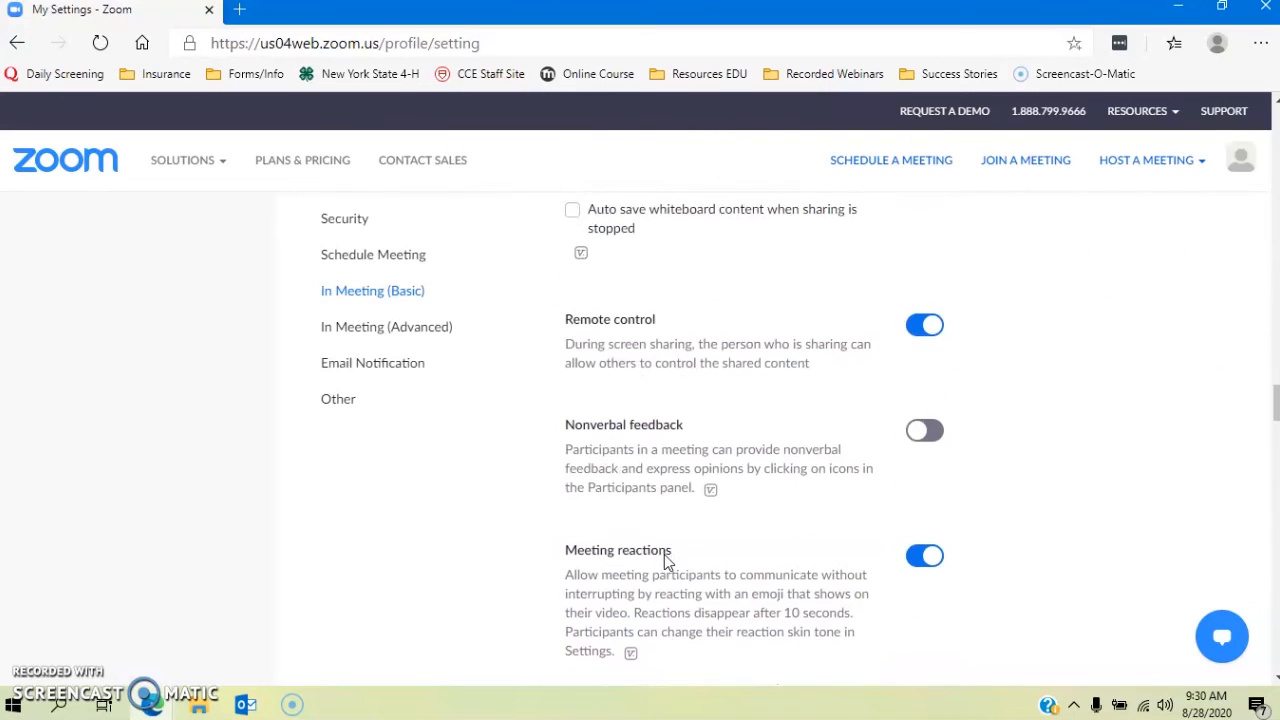
pyautogui.scroll(-3, 665, 560)
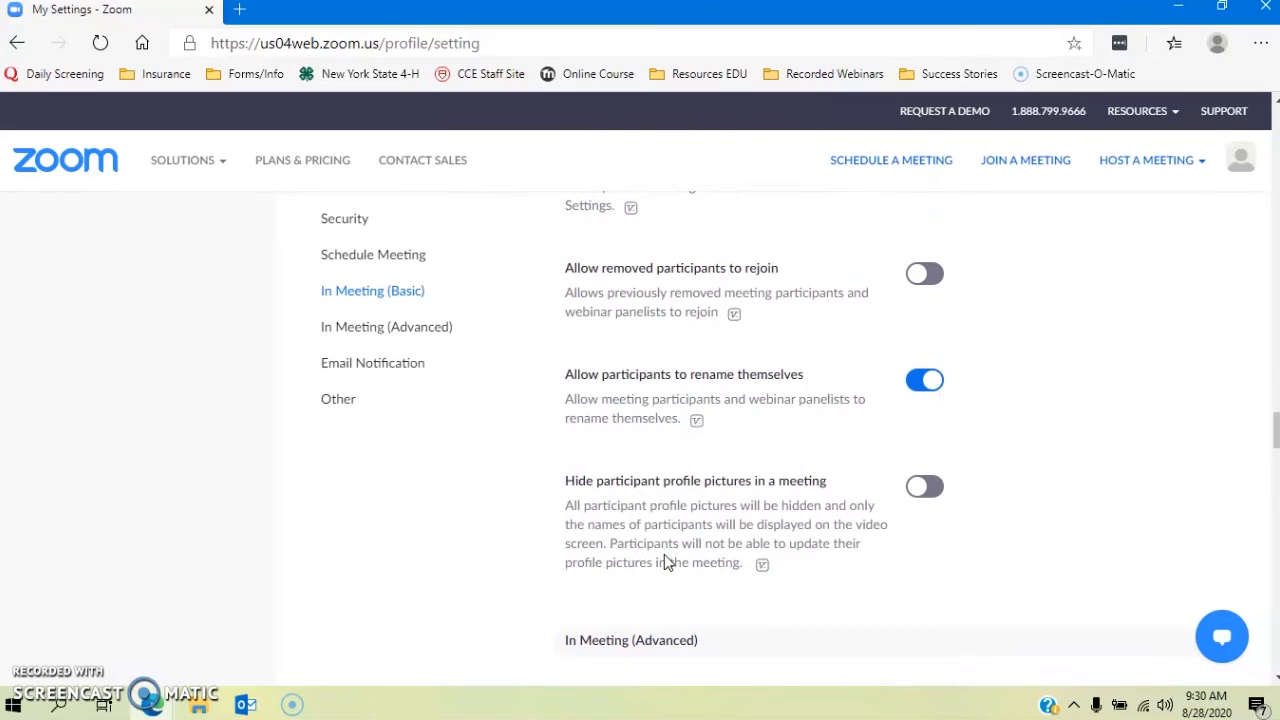
pyautogui.scroll(-4, 664, 560)
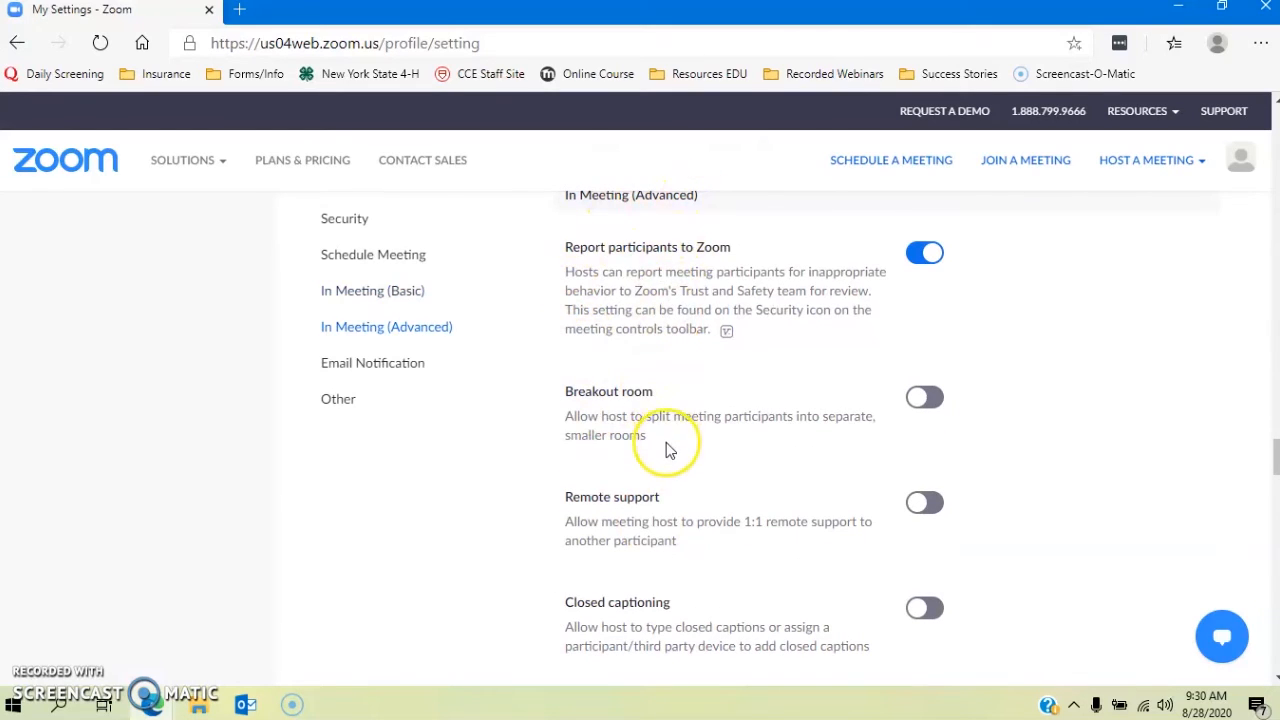
pyautogui.scroll(-5, 669, 450)
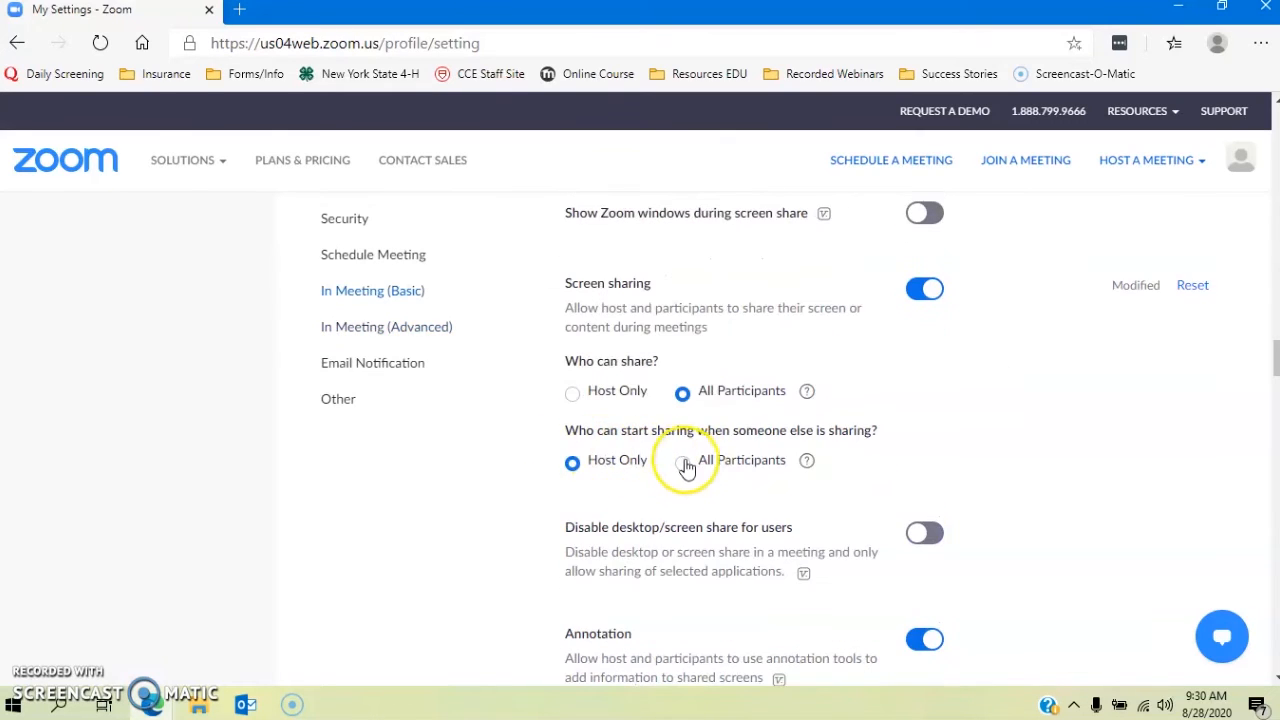
pyautogui.scroll(-10, 686, 468)
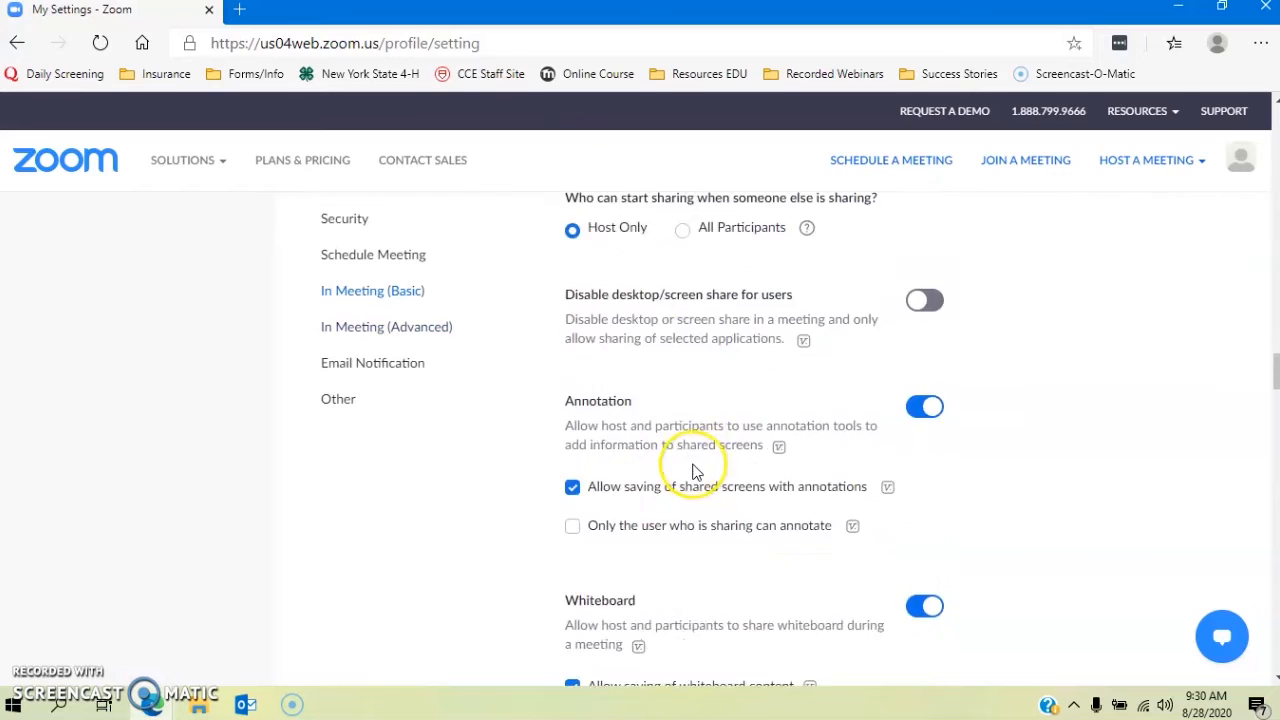
pyautogui.scroll(-10, 697, 472)
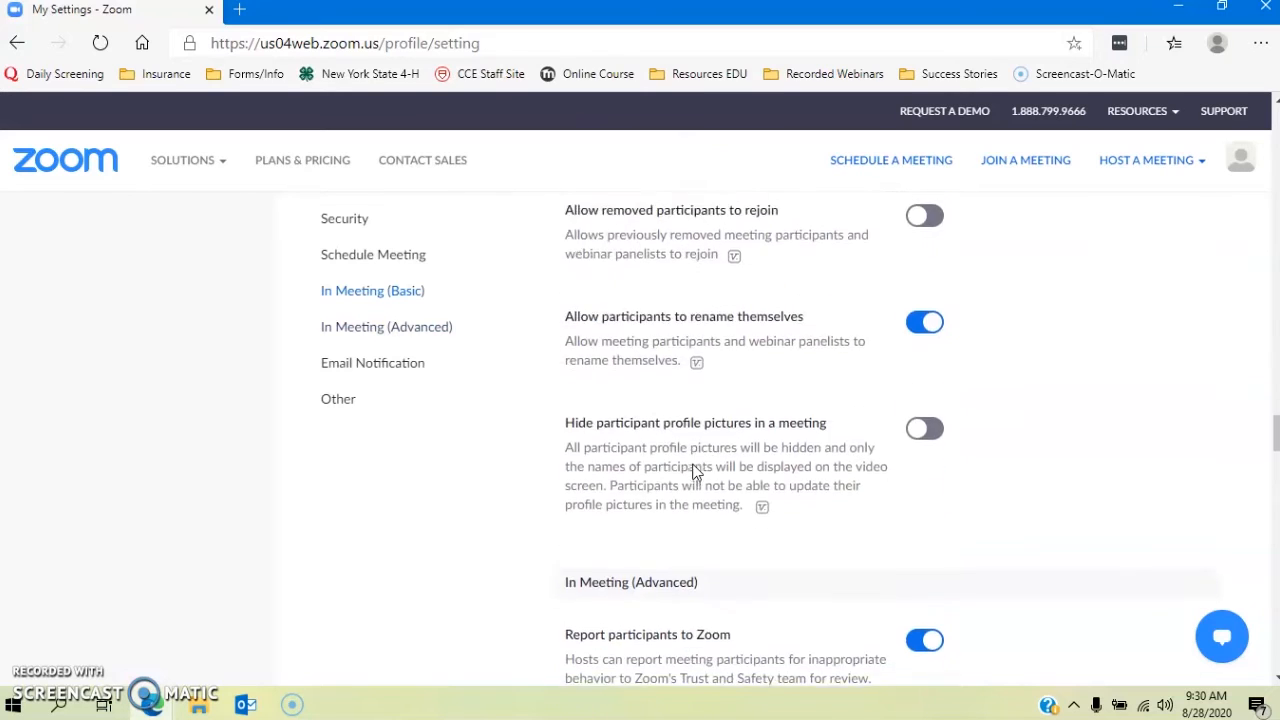
pyautogui.scroll(-4, 697, 472)
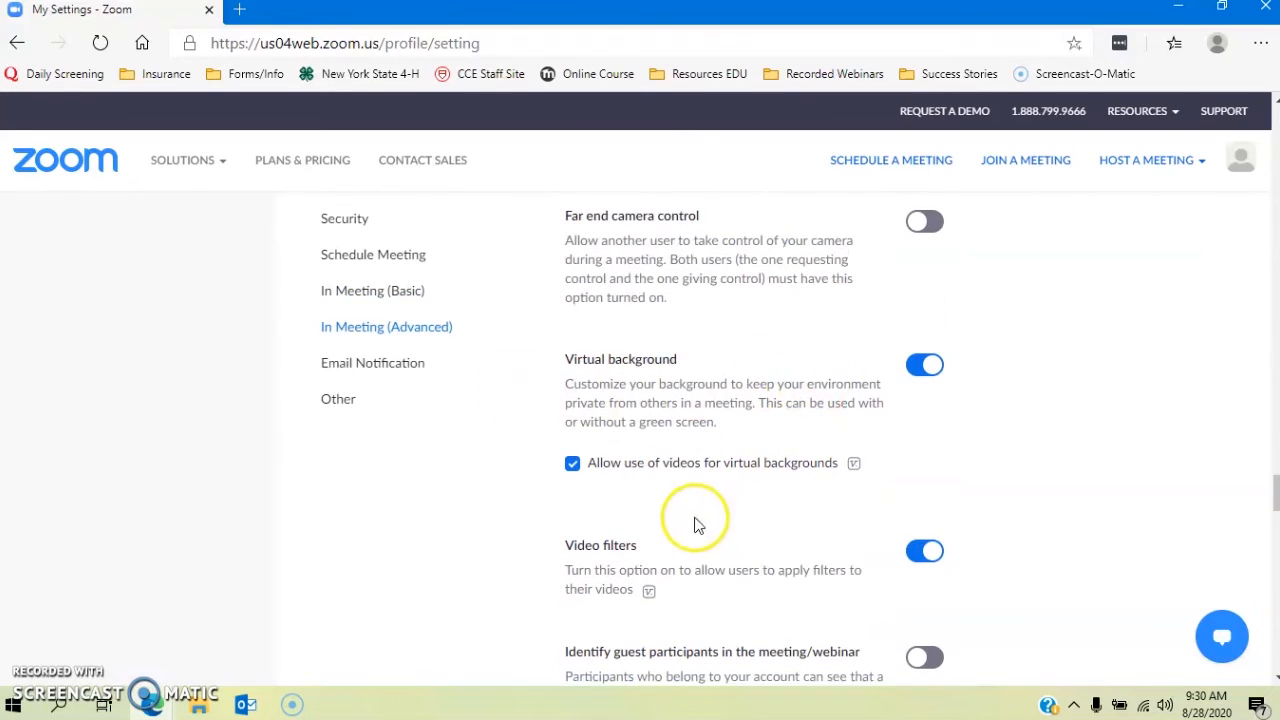
pyautogui.scroll(-5, 672, 482)
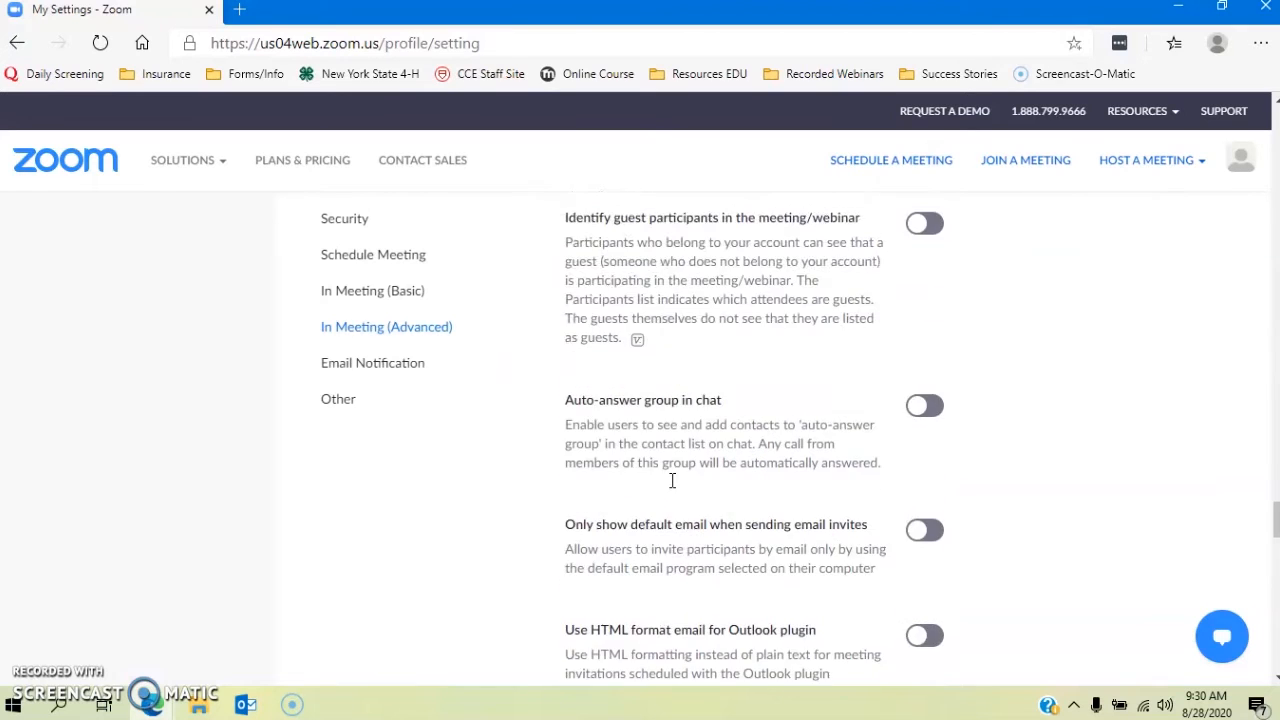
pyautogui.scroll(-1, 672, 482)
pyautogui.scroll(-9, 672, 482)
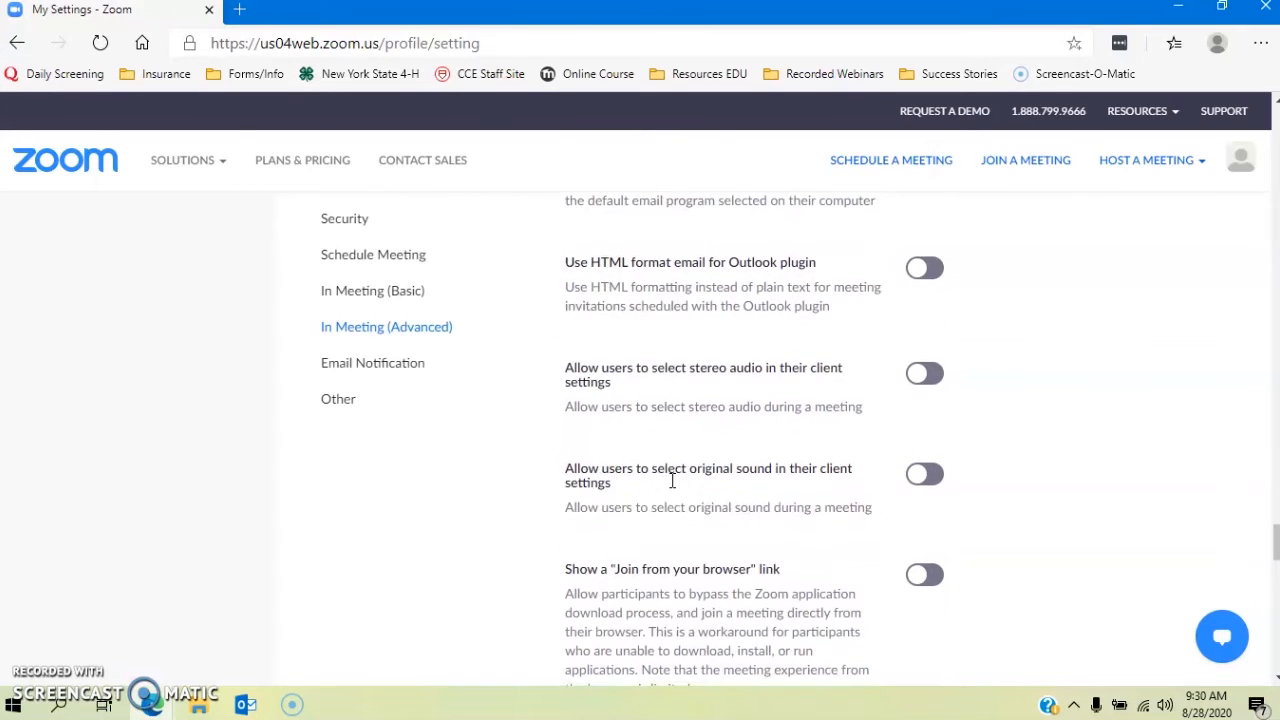
pyautogui.scroll(-7, 672, 488)
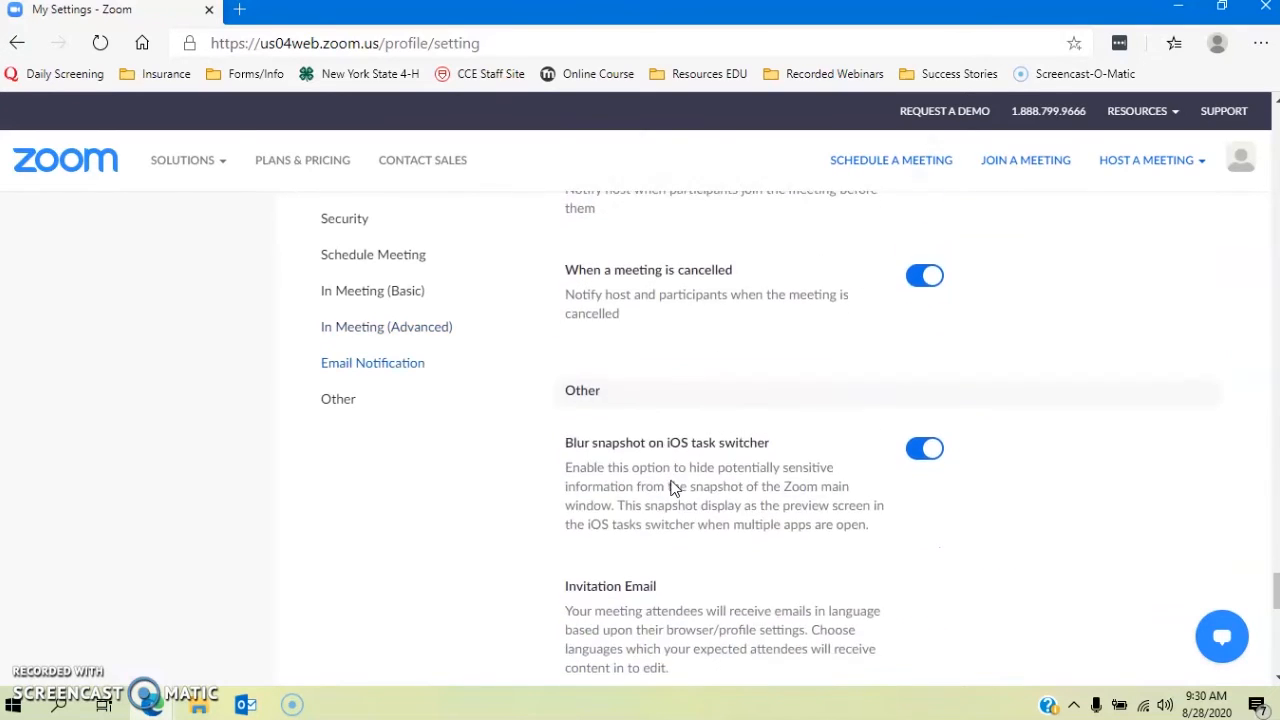
pyautogui.scroll(-3, 672, 488)
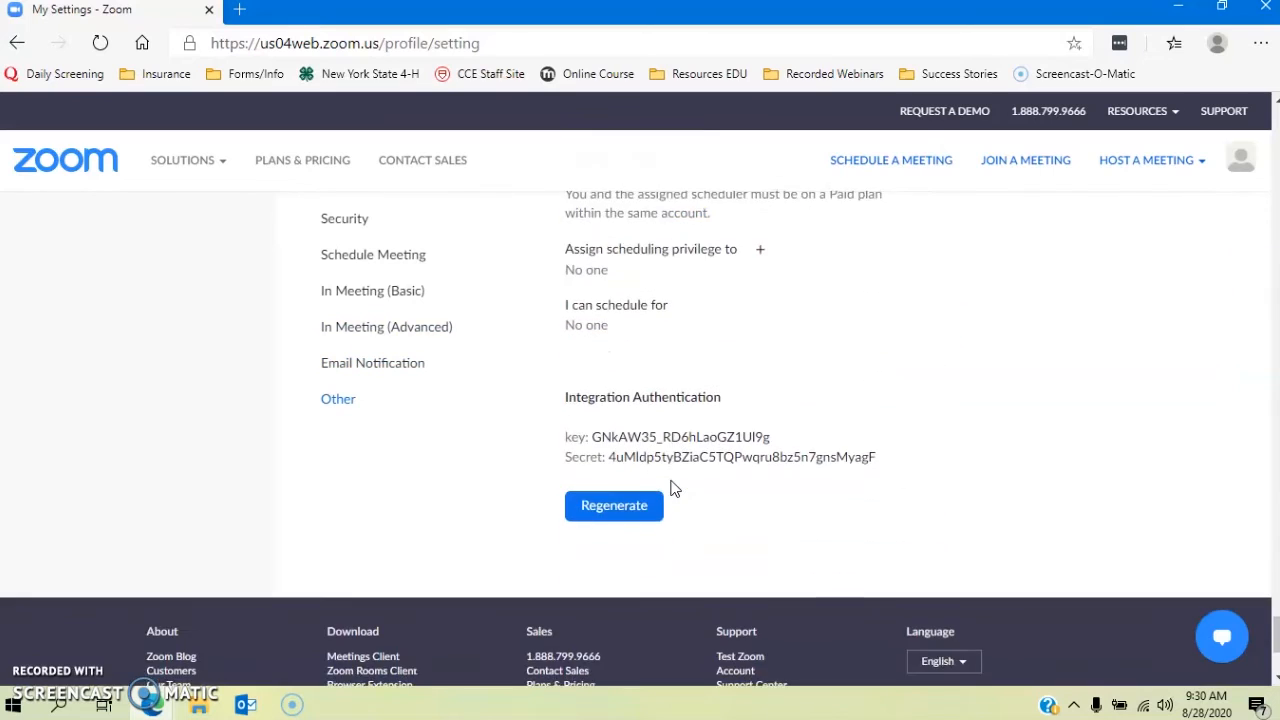
pyautogui.scroll(10, 663, 477)
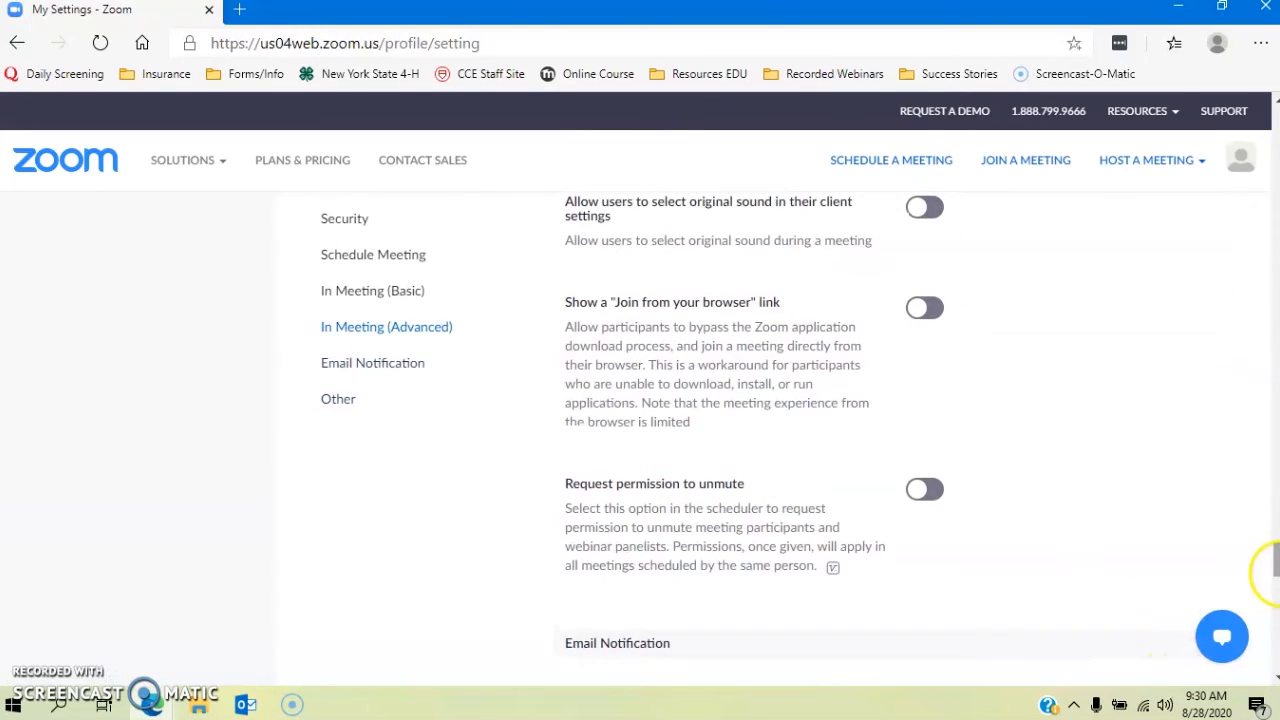
pyautogui.moveTo(1275, 572); pyautogui.dragTo(1248, 118)
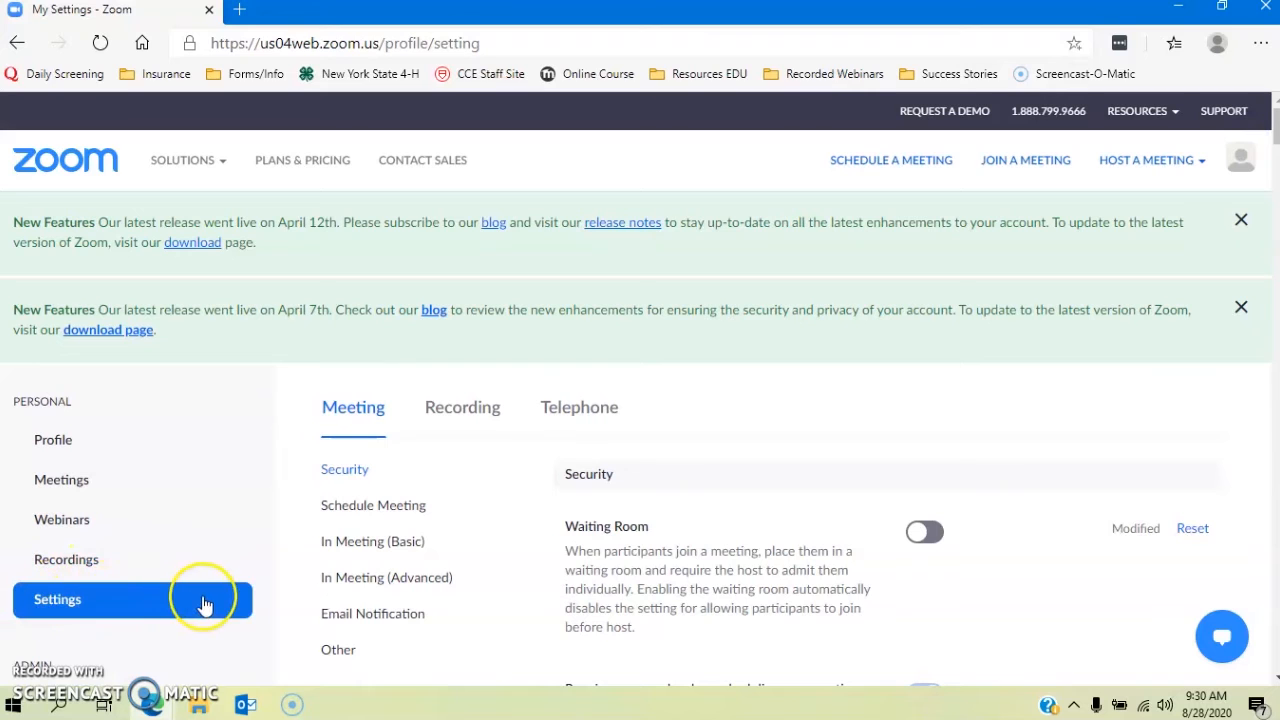
# Step: Check the Upcoming and Previous meeting lists, then begin scheduling a new meeting
pyautogui.click(45, 483)
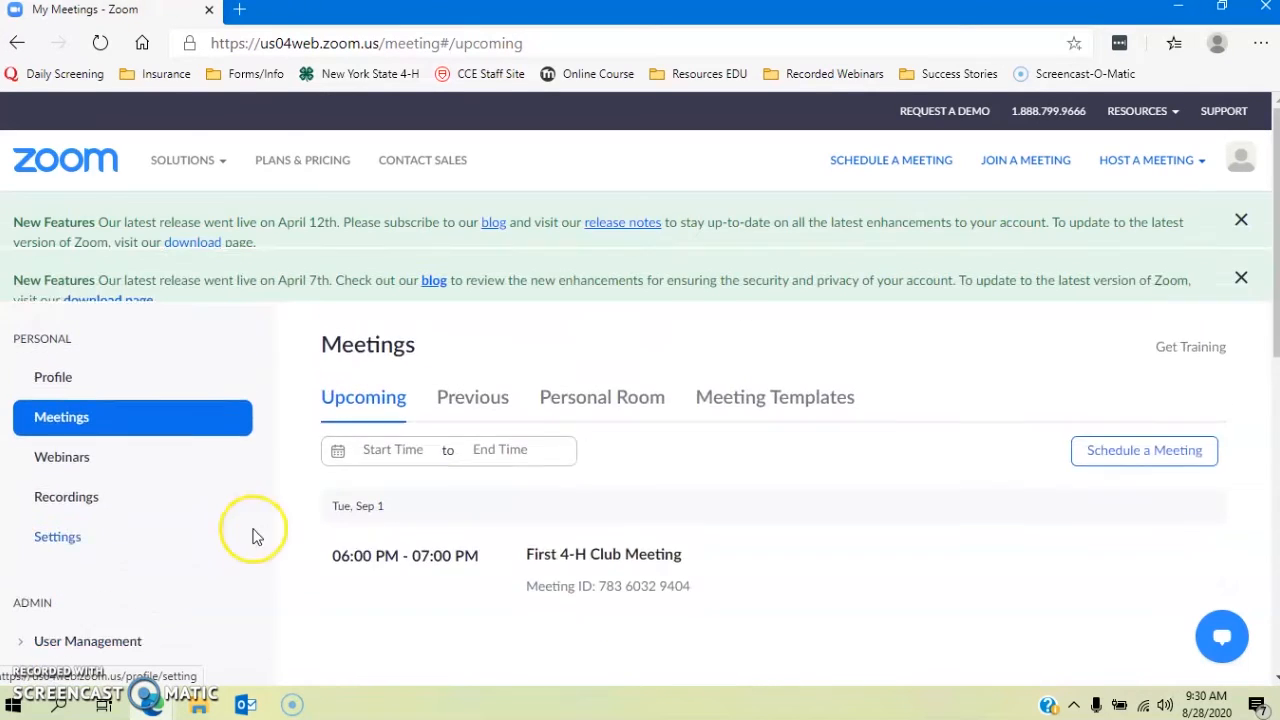
pyautogui.scroll(-2, 399, 513)
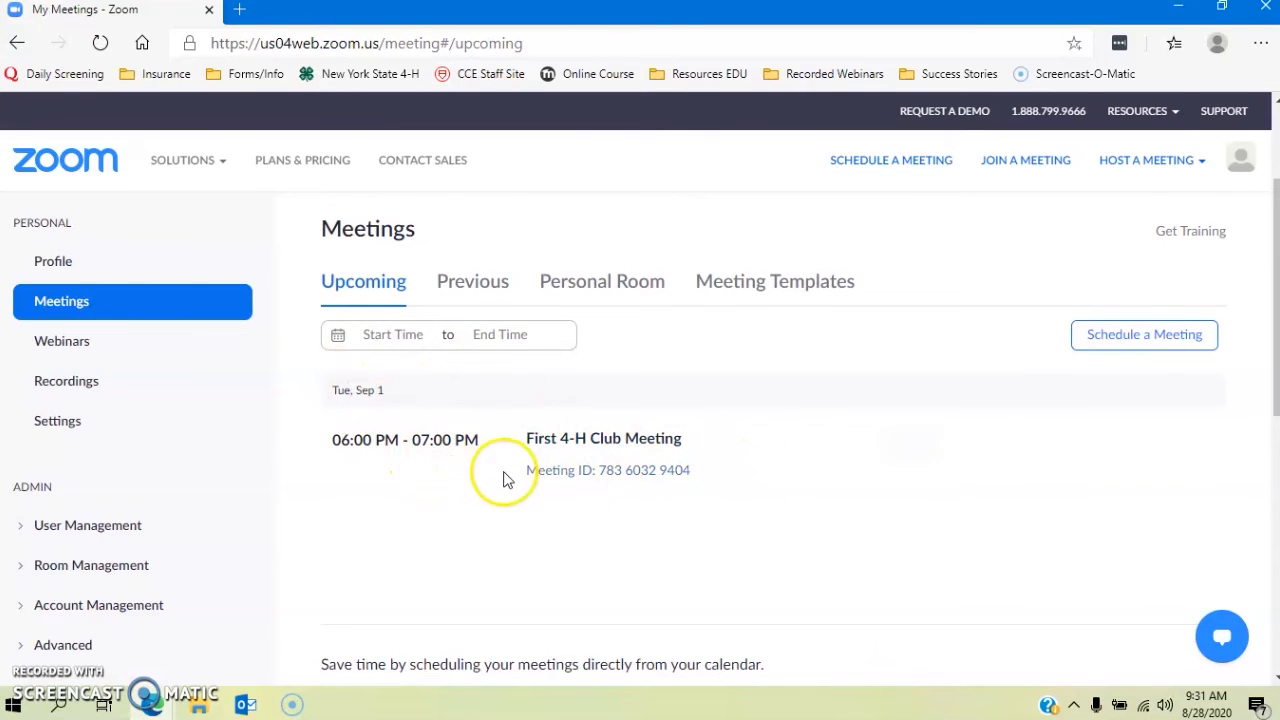
pyautogui.click(489, 290)
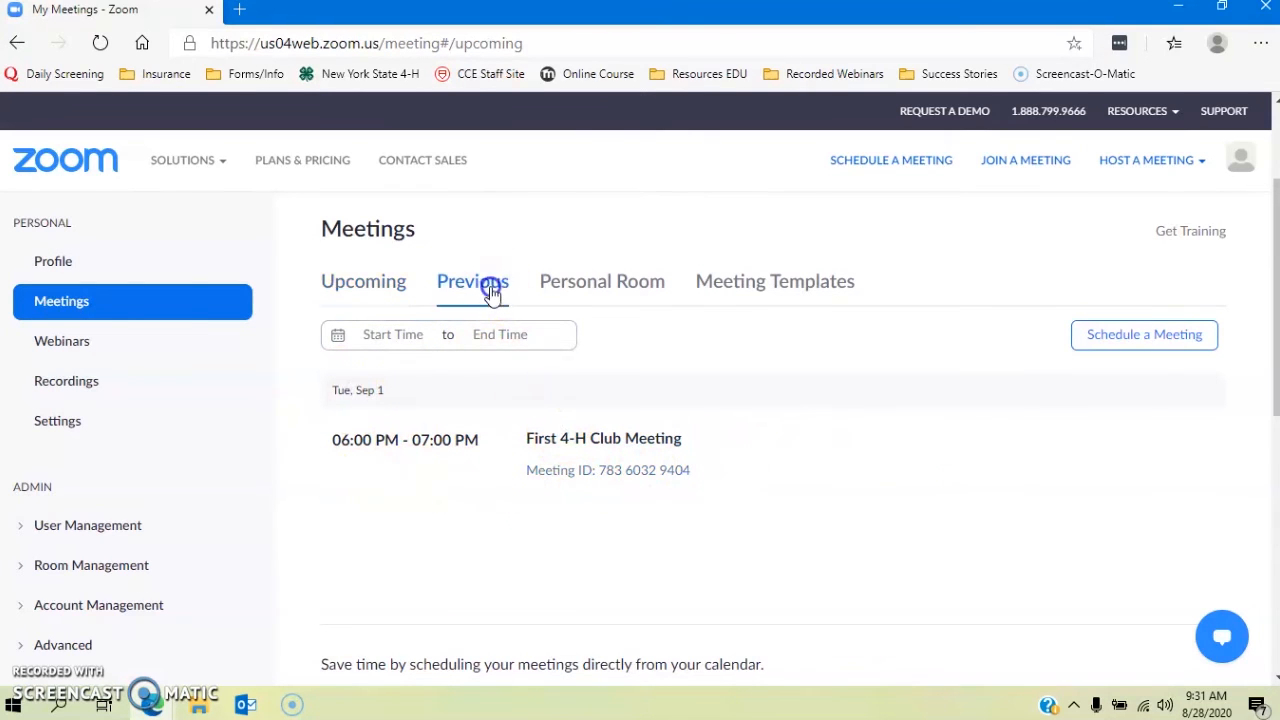
pyautogui.click(366, 286)
pyautogui.scroll(-3, 1105, 492)
pyautogui.scroll(2, 1105, 492)
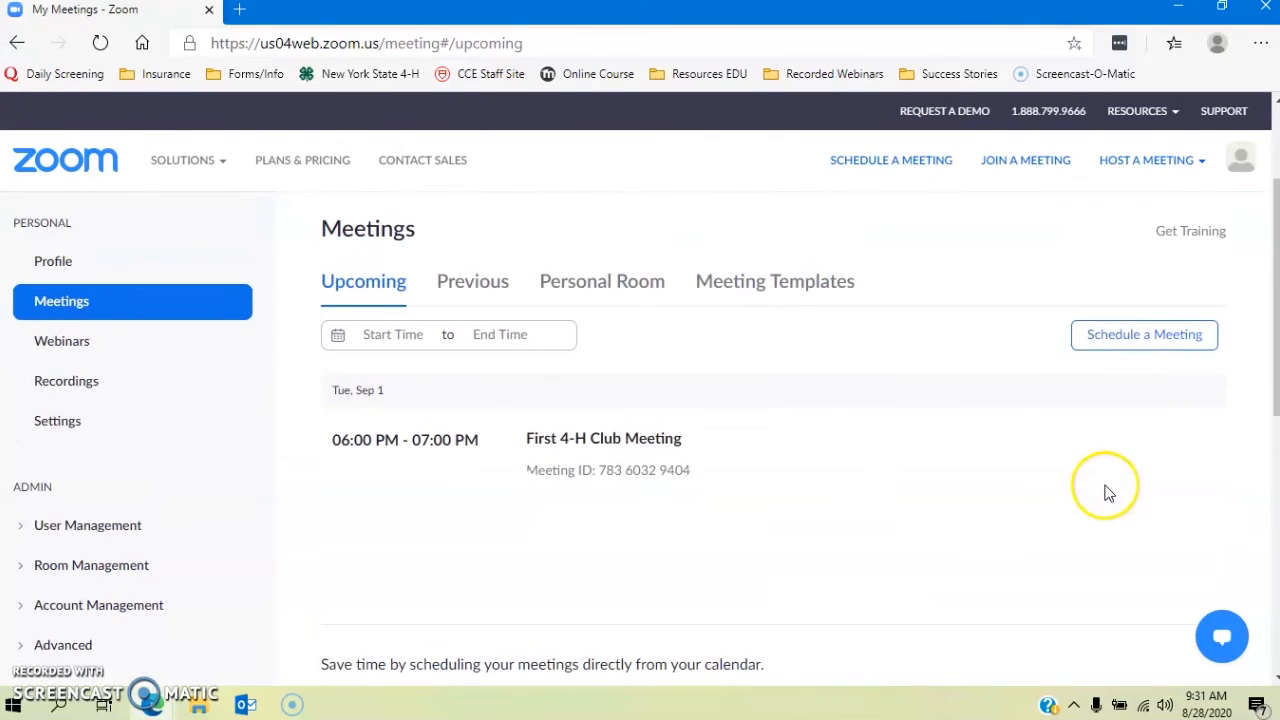
pyautogui.click(1101, 340)
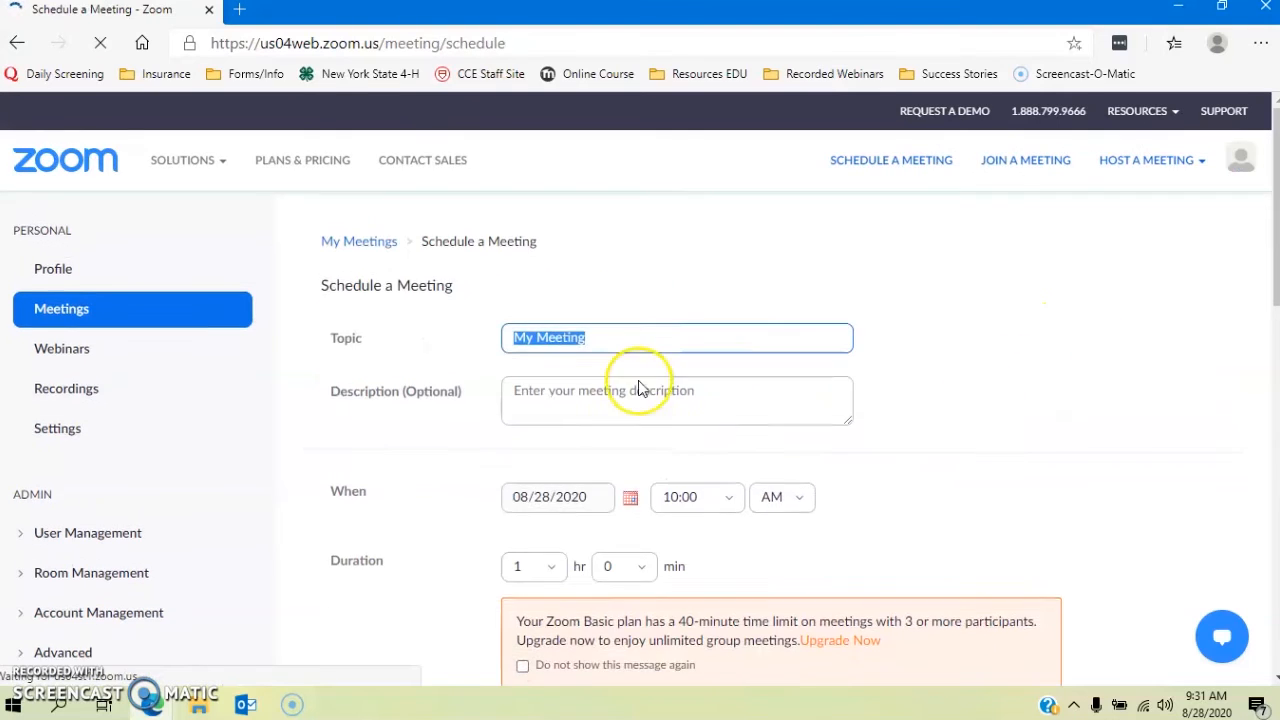
# Step: Name the meeting 'First 4-H Club Meeting' and set its date to 09/03/2020
pyautogui.scroll(-2, 619, 404)
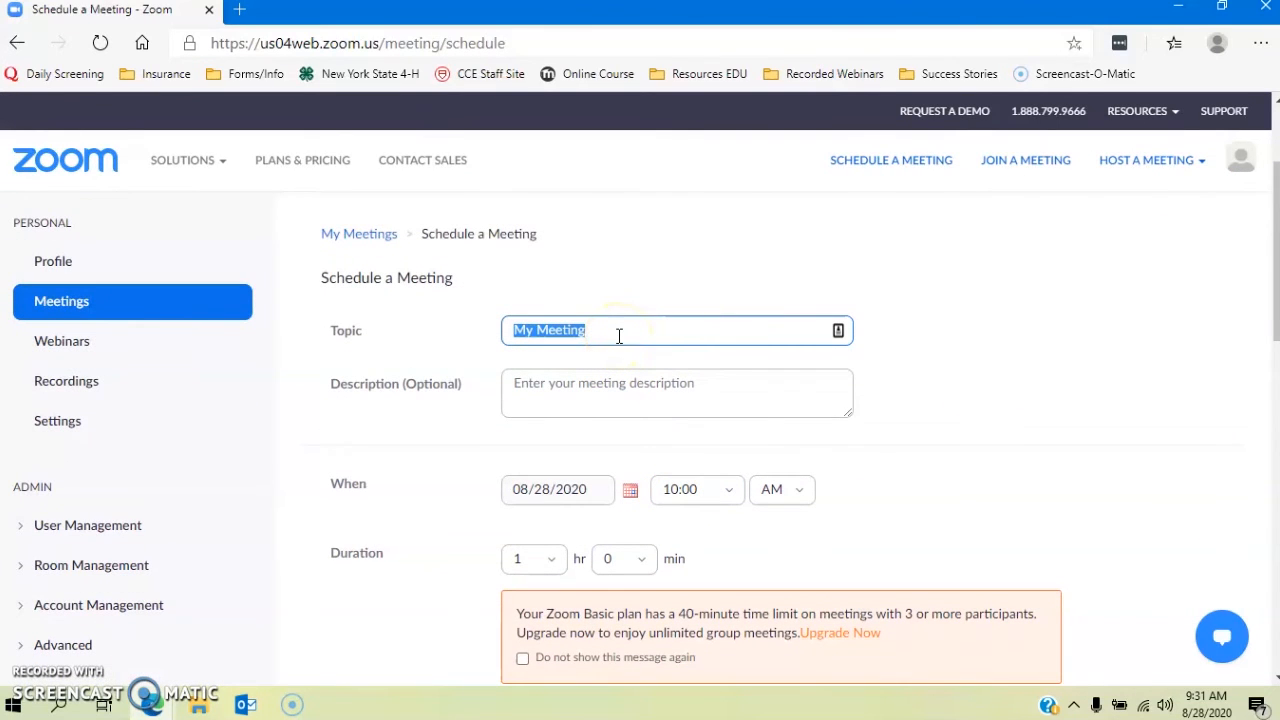
pyautogui.write('First 4-H Club')
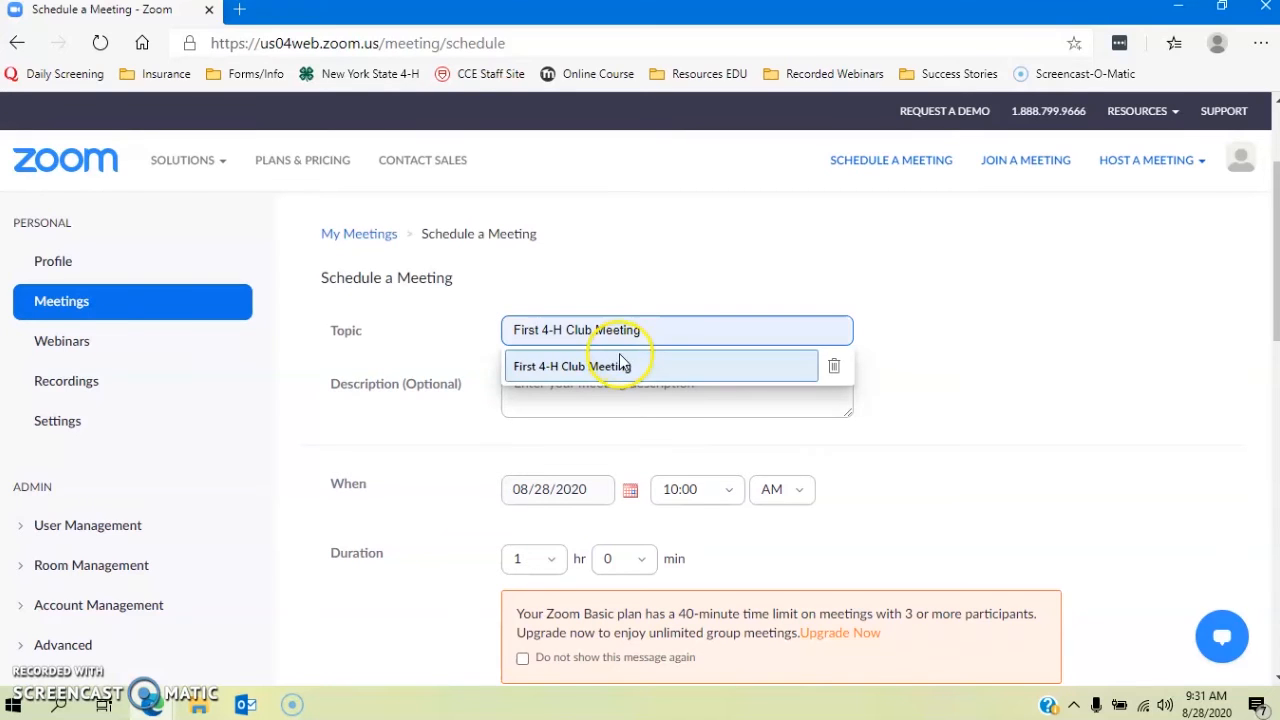
pyautogui.click(620, 366)
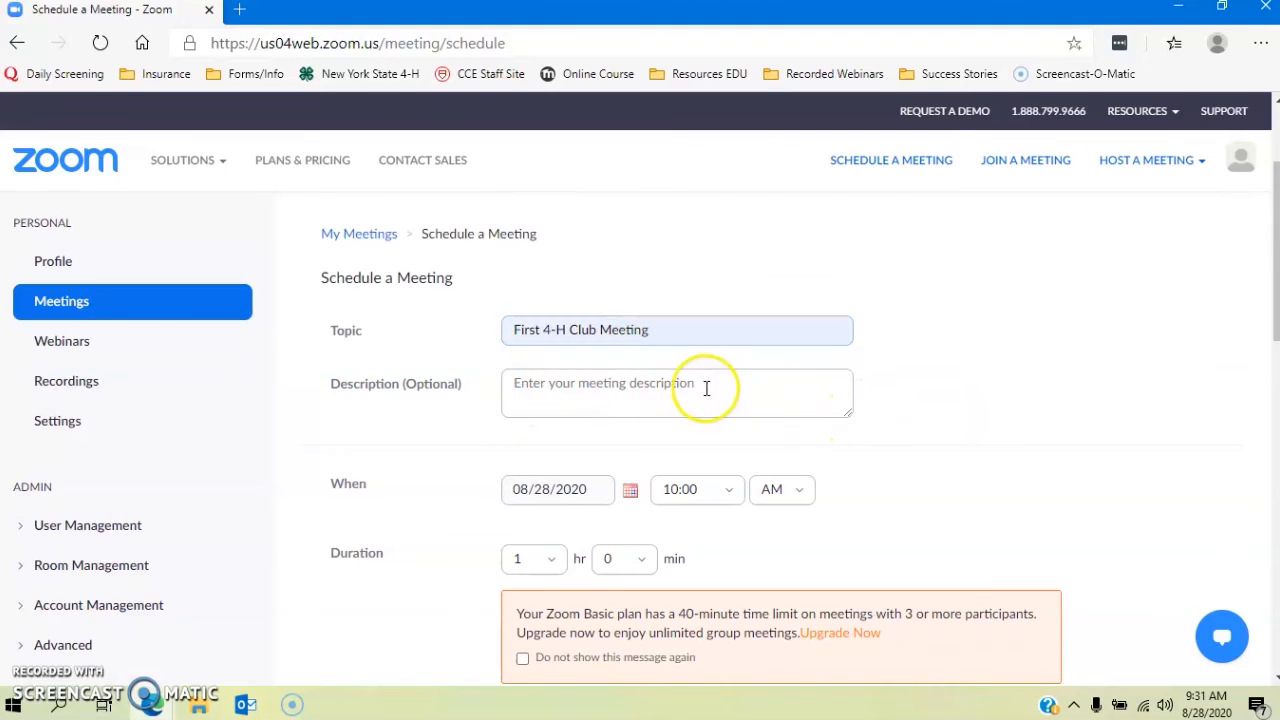
pyautogui.scroll(-1, 720, 389)
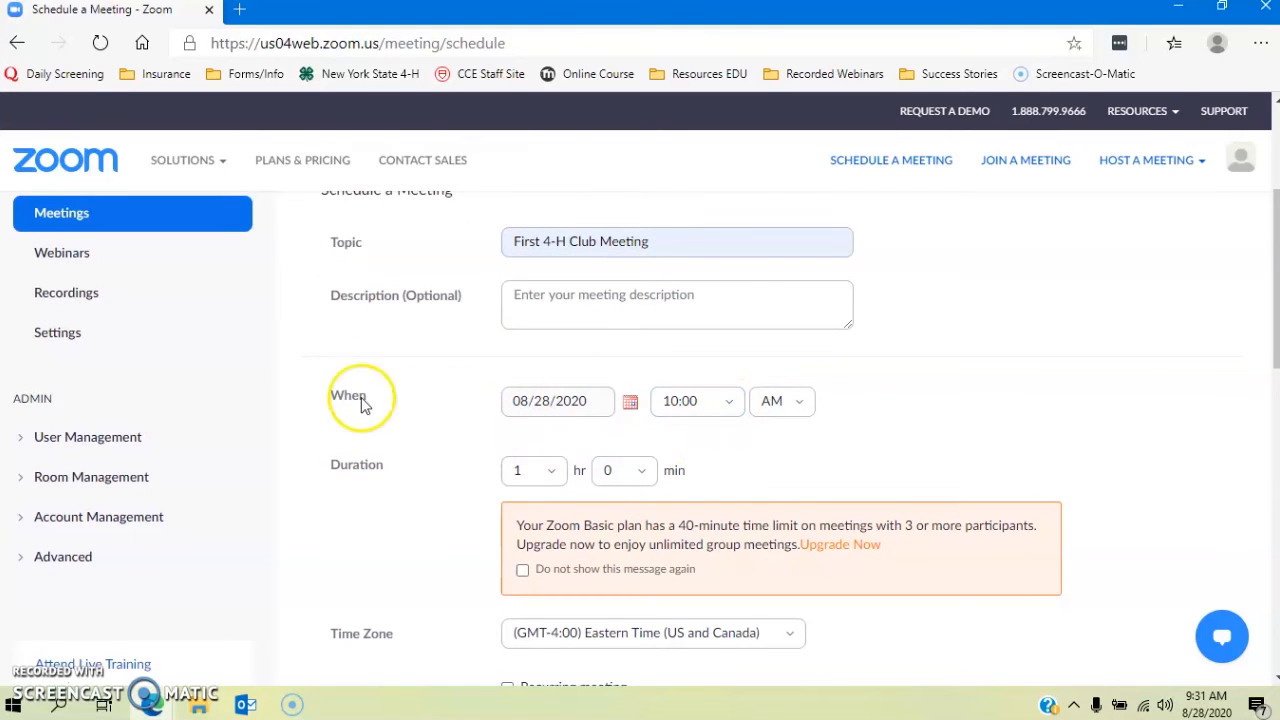
pyautogui.click(631, 404)
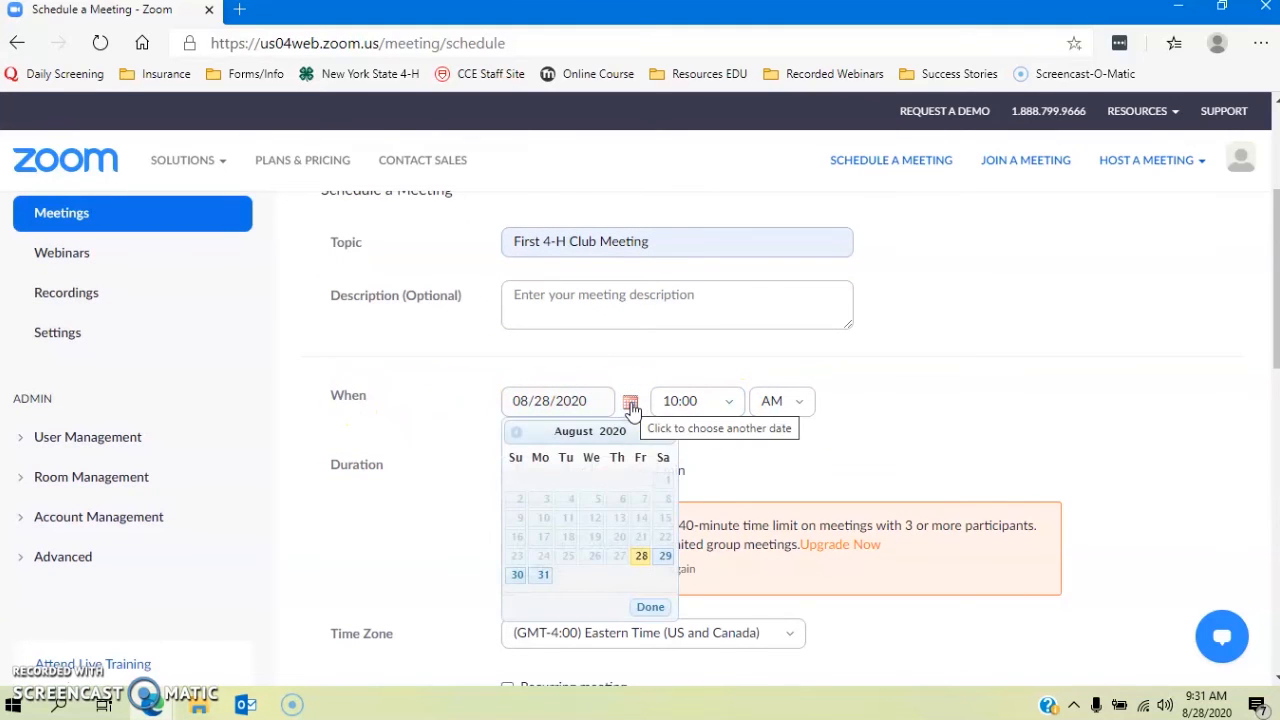
pyautogui.click(665, 432)
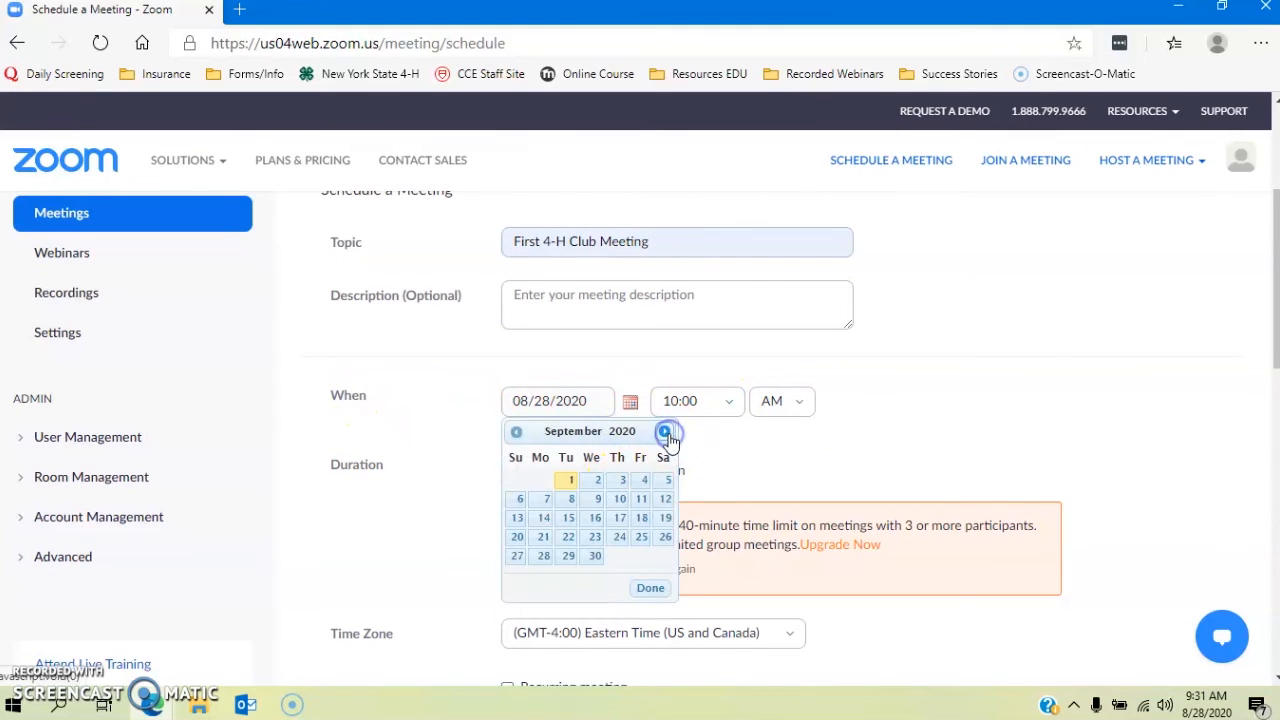
pyautogui.click(621, 481)
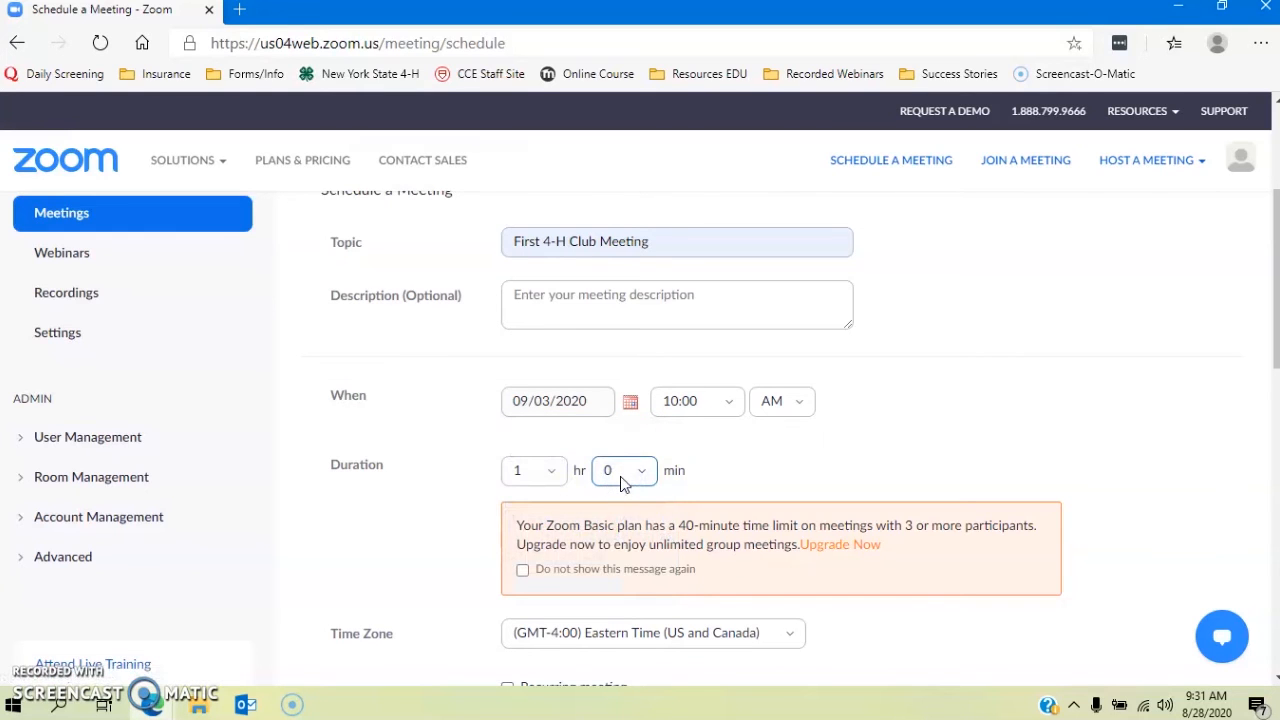
# Step: Set the meeting start time to 6:00 PM
pyautogui.click(737, 403)
pyautogui.scroll(-5, 720, 457)
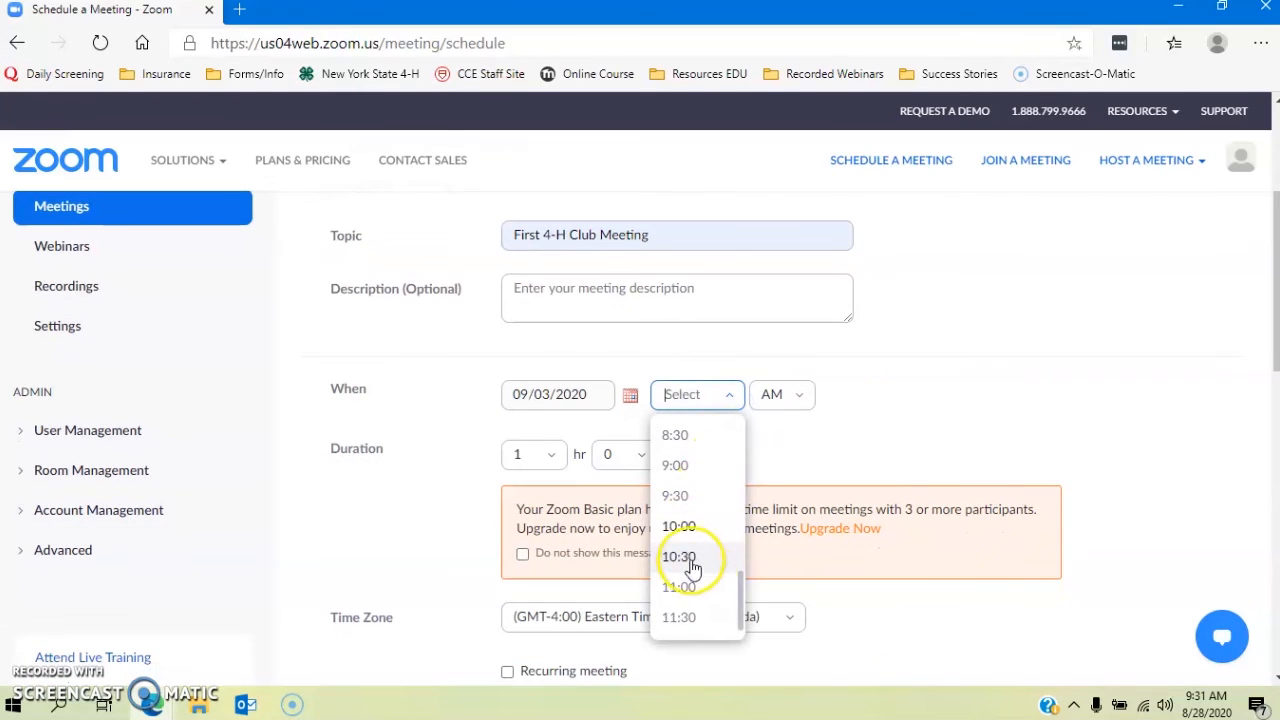
pyautogui.scroll(3, 716, 467)
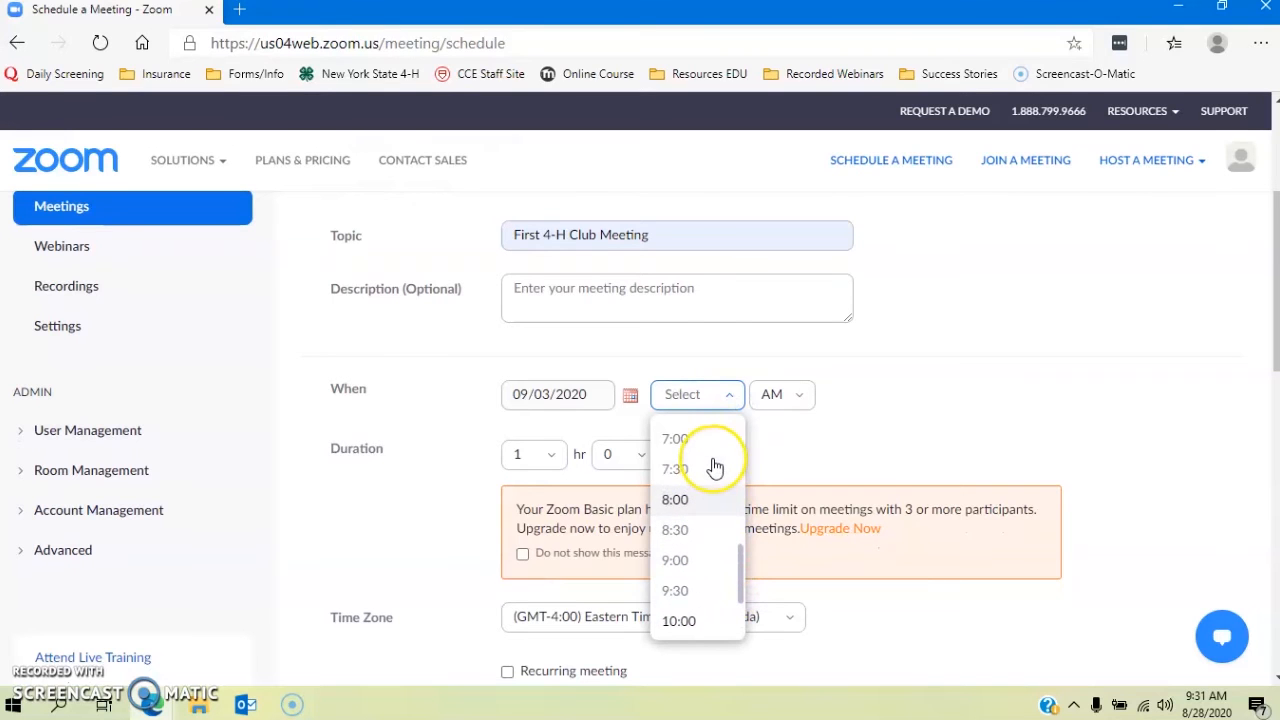
pyautogui.click(684, 446)
pyautogui.click(790, 395)
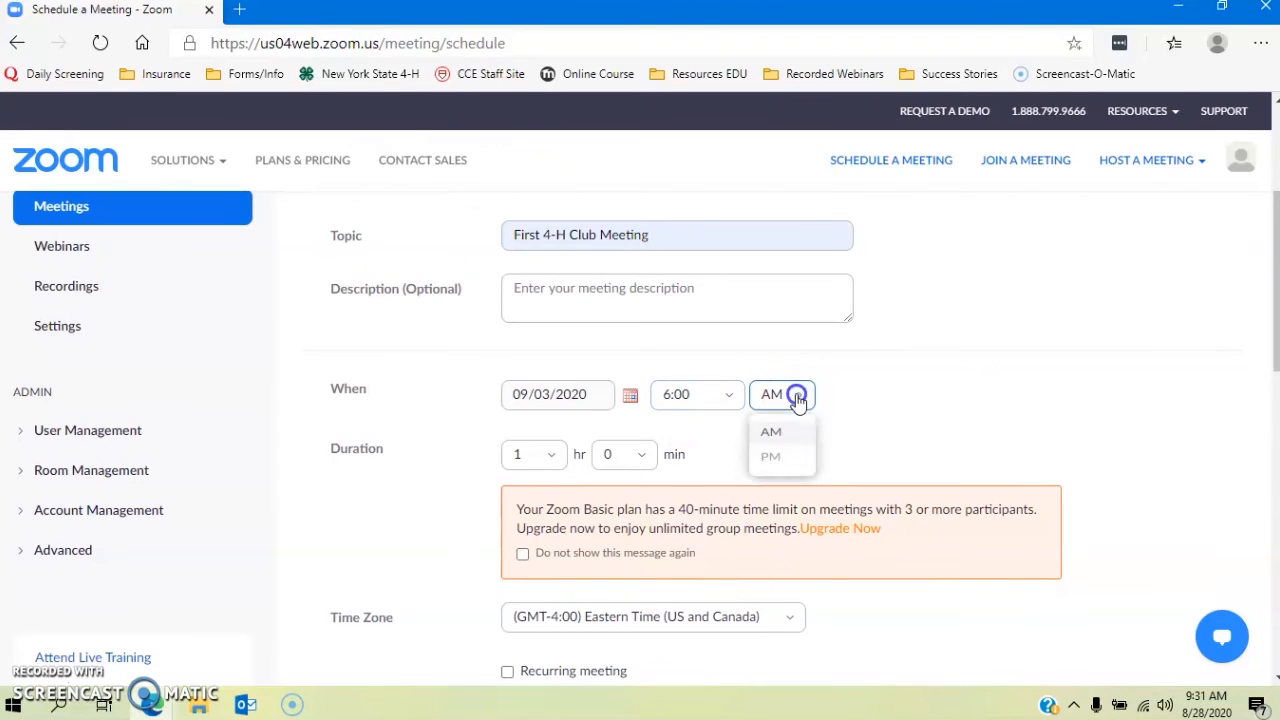
pyautogui.click(770, 458)
pyautogui.scroll(-1, 500, 480)
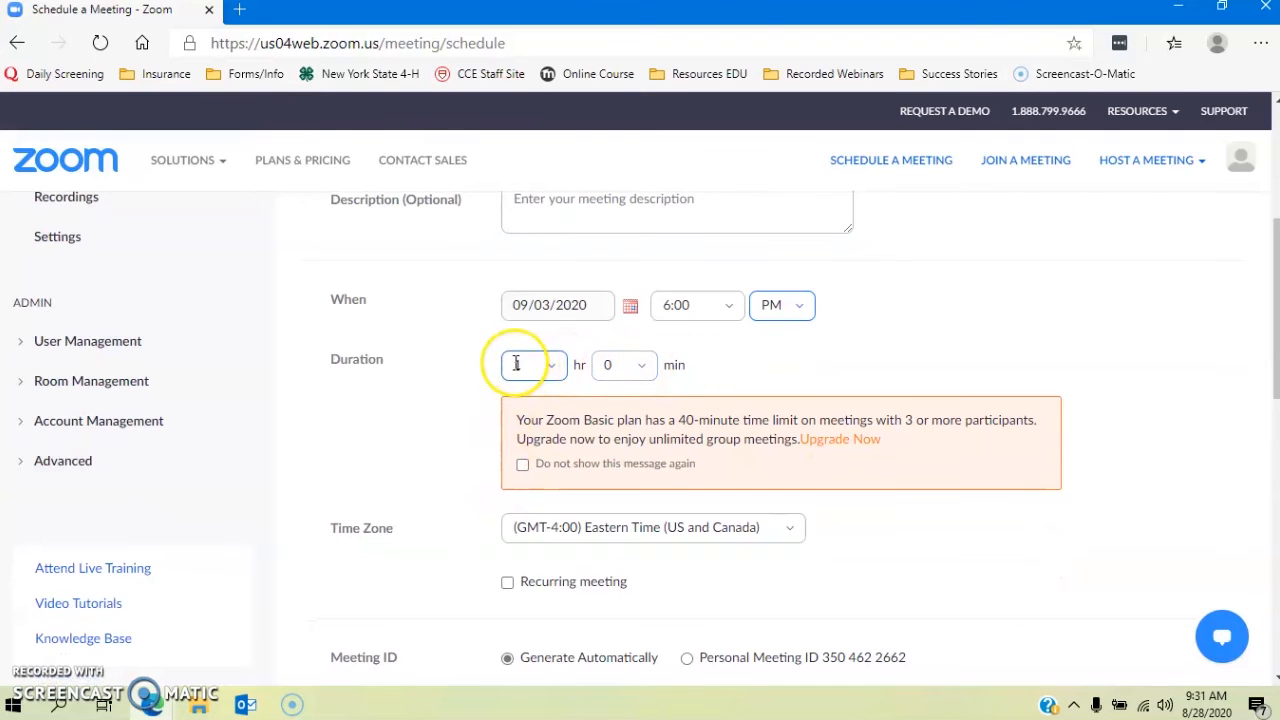
# Step: Turn video on for both host and participant in the Video section
pyautogui.scroll(-1, 688, 400)
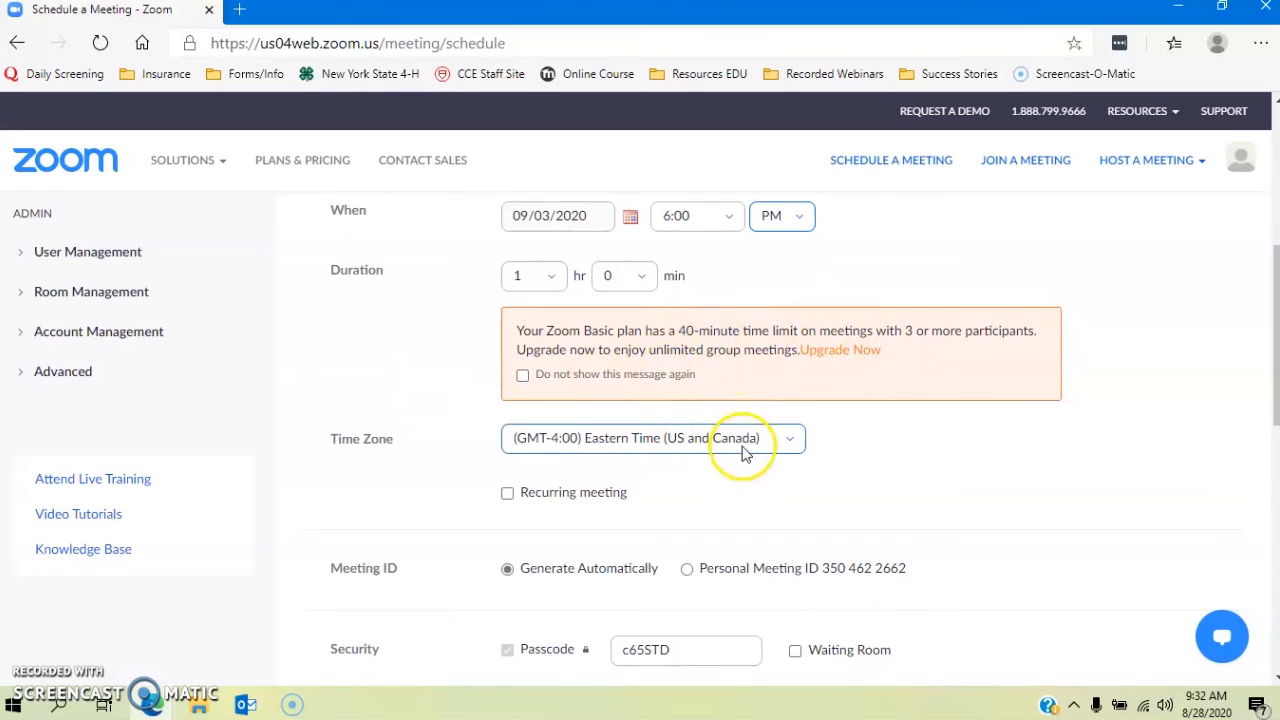
pyautogui.scroll(-3, 745, 460)
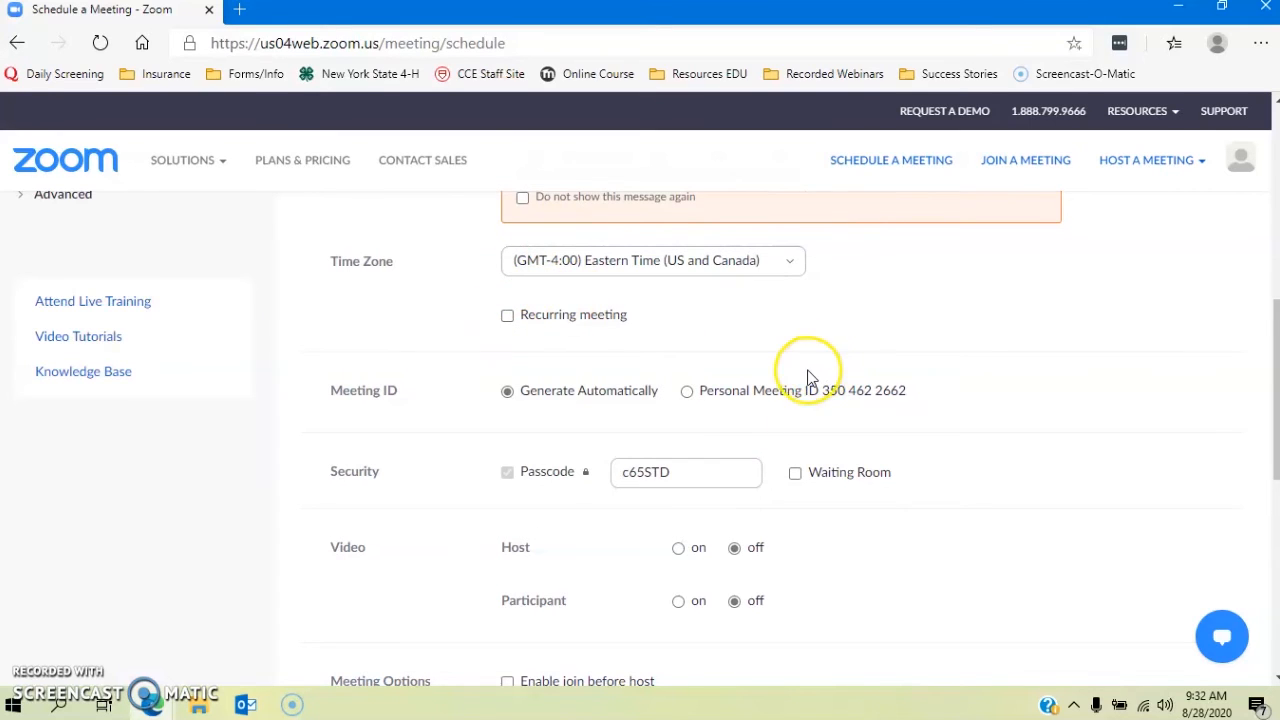
pyautogui.scroll(-2, 808, 378)
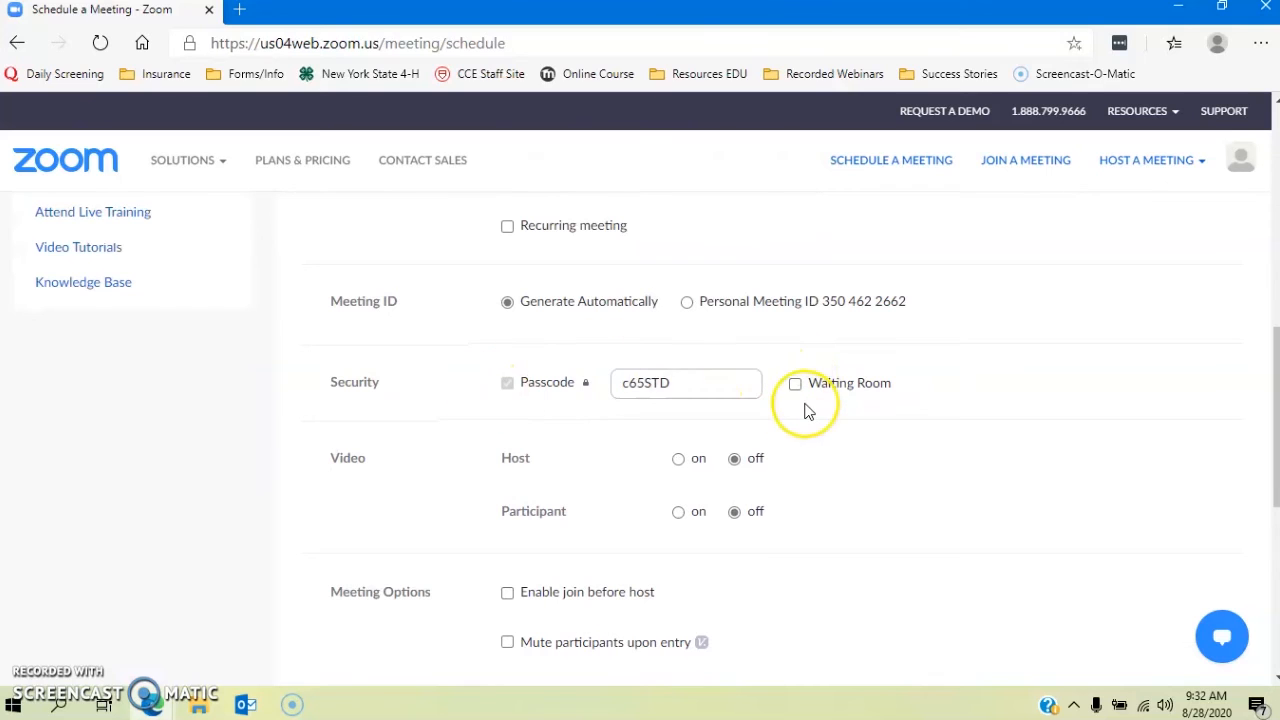
pyautogui.scroll(-2, 808, 409)
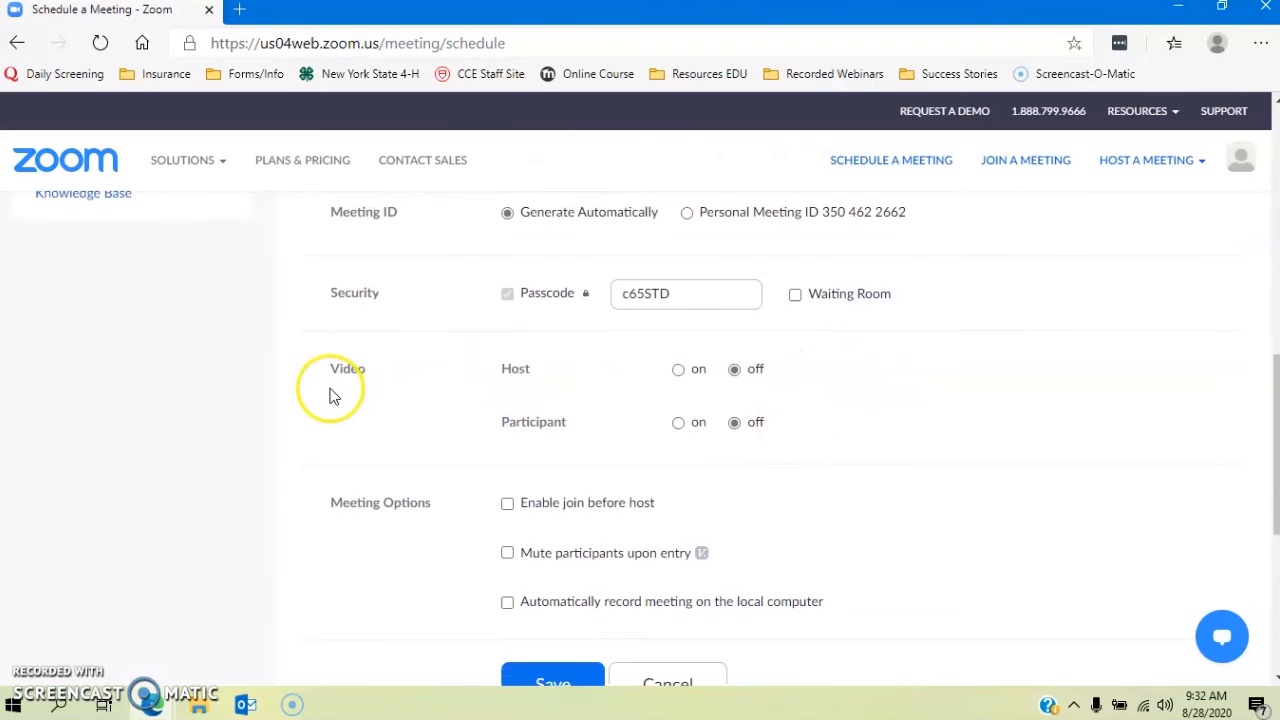
pyautogui.scroll(-2, 326, 356)
pyautogui.click(678, 281)
pyautogui.click(678, 335)
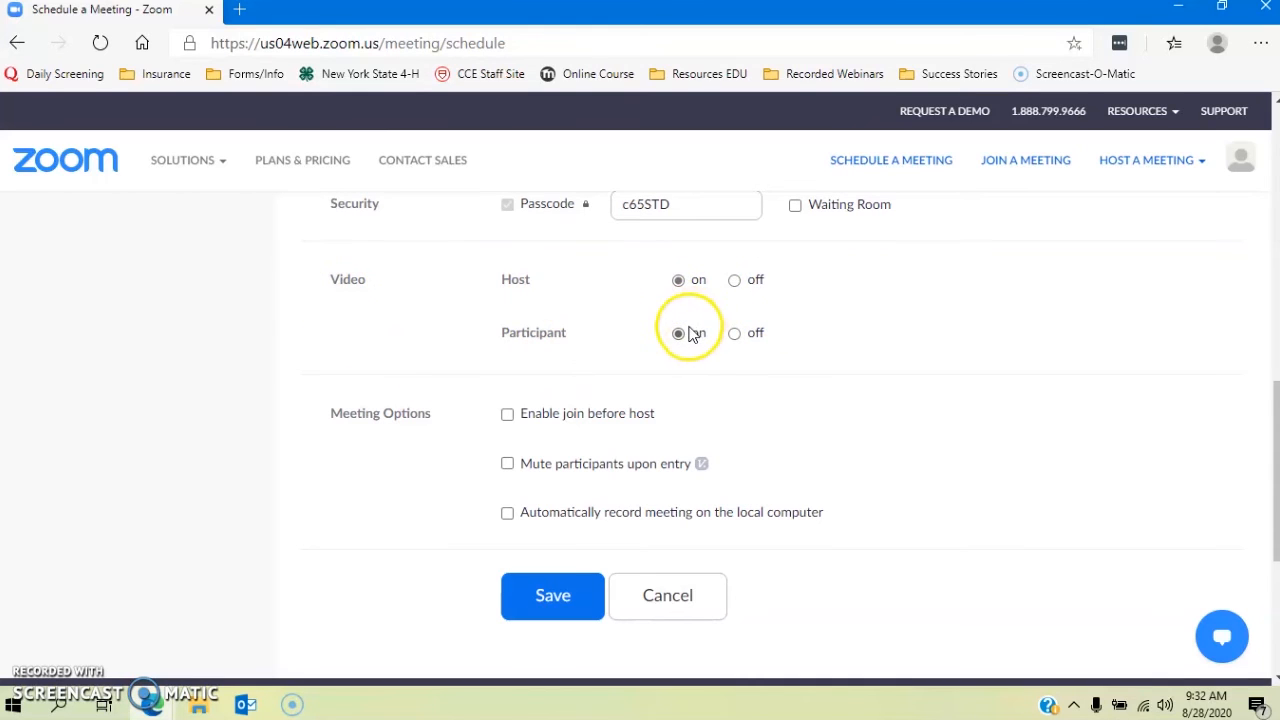
pyautogui.scroll(-2, 737, 434)
pyautogui.scroll(2, 742, 432)
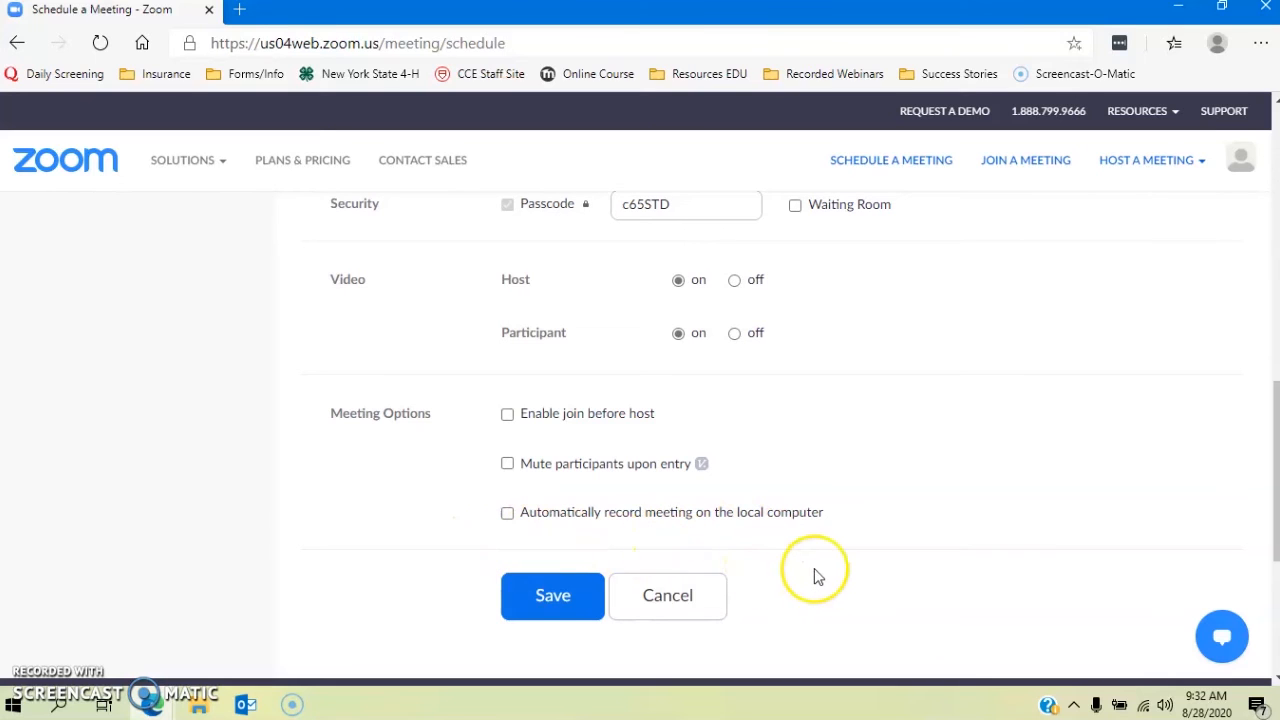
# Step: Save the meeting and display its invitation with join link, meeting ID and passcode
pyautogui.click(563, 598)
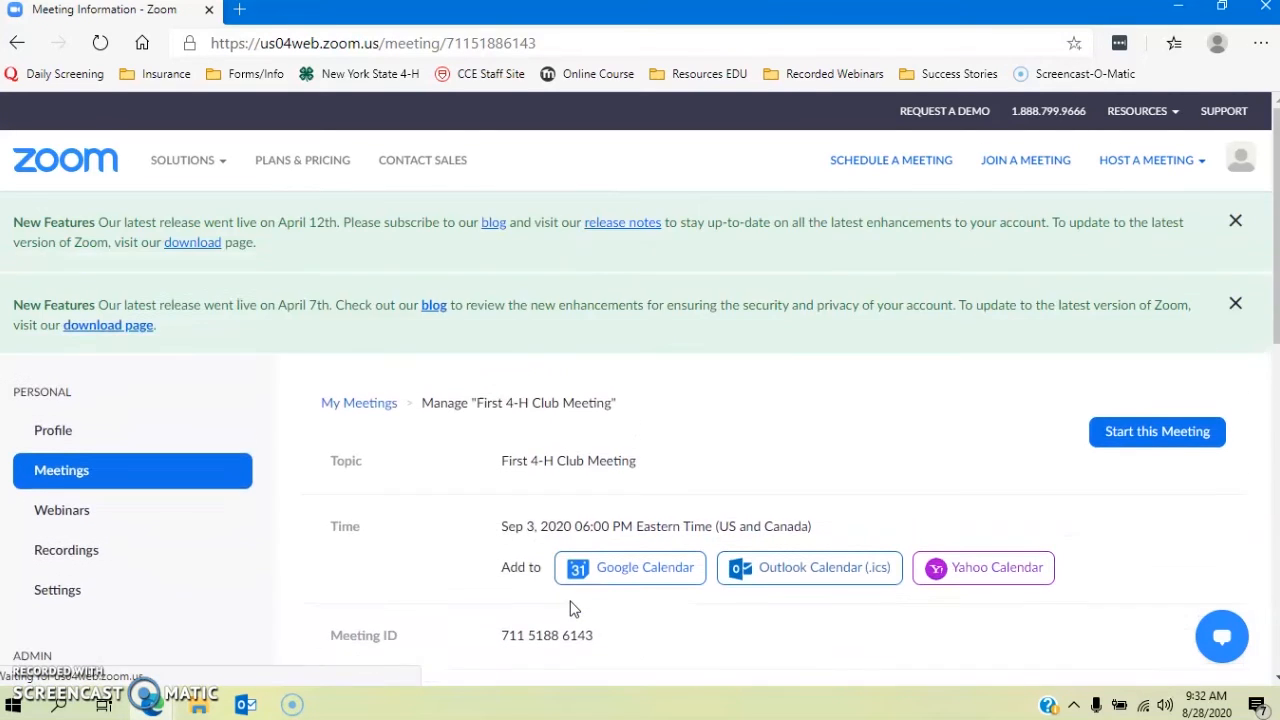
pyautogui.scroll(-2, 573, 608)
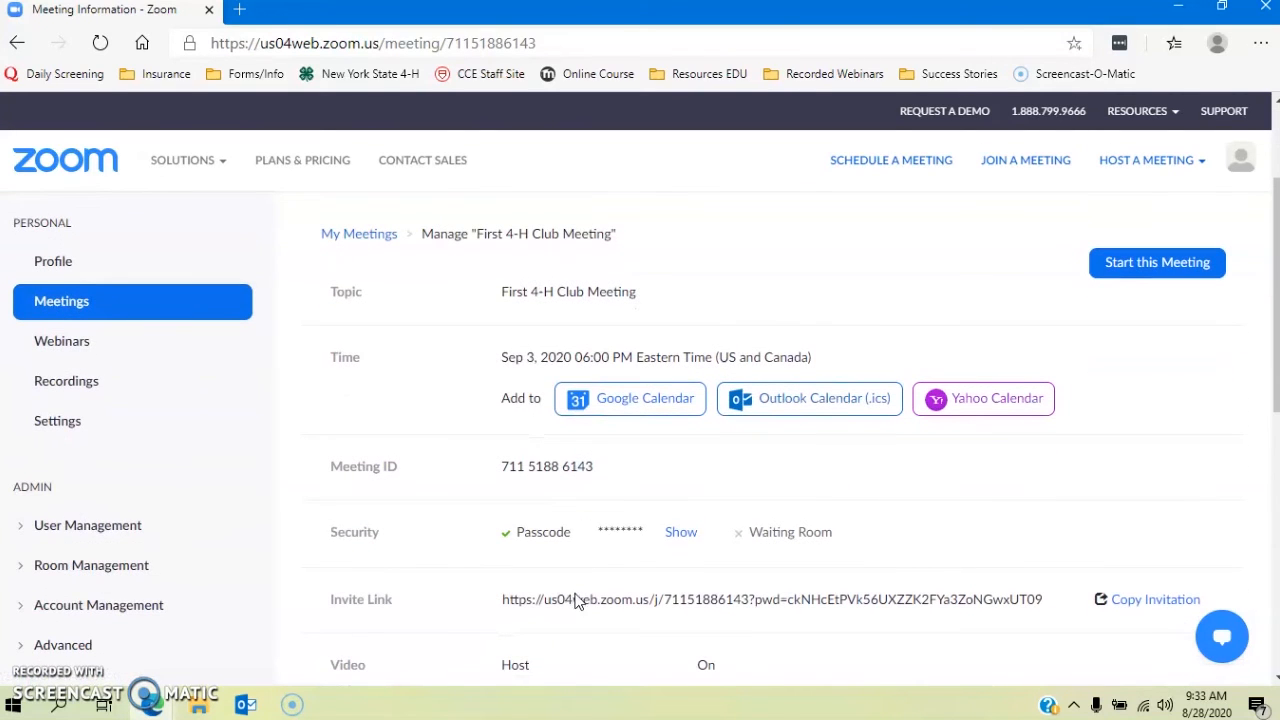
pyautogui.scroll(-2, 609, 417)
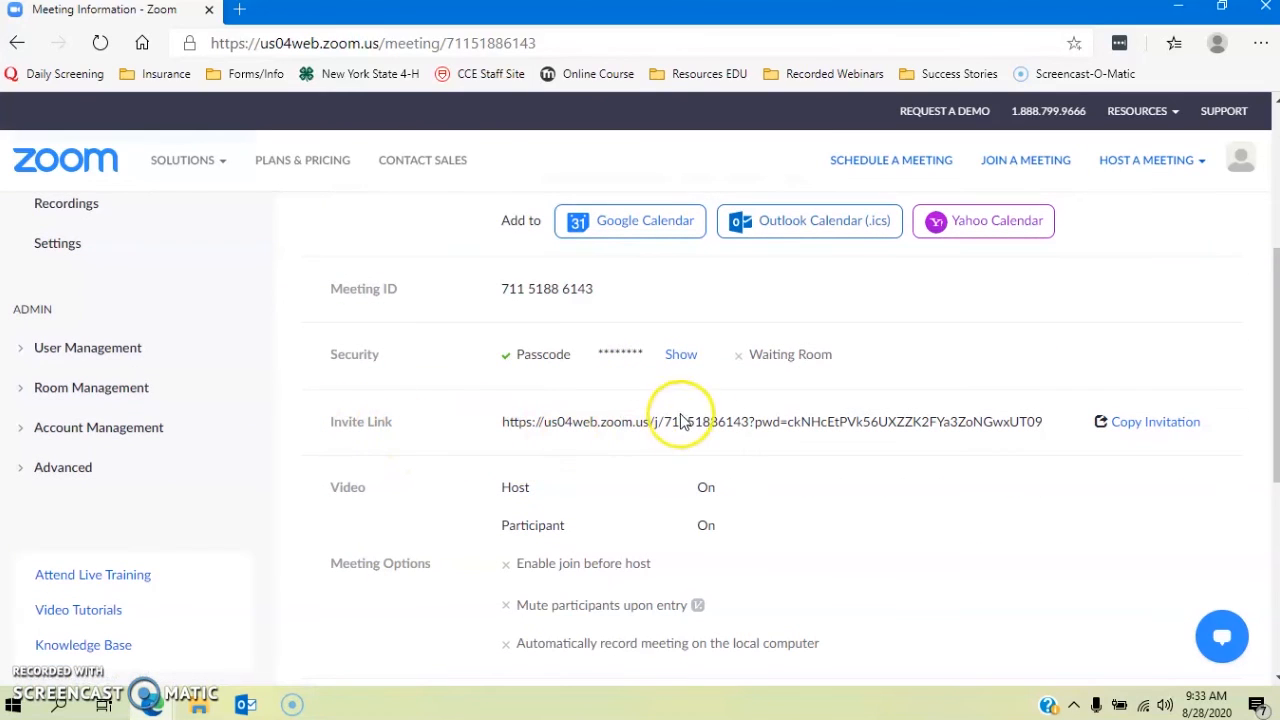
pyautogui.click(1150, 424)
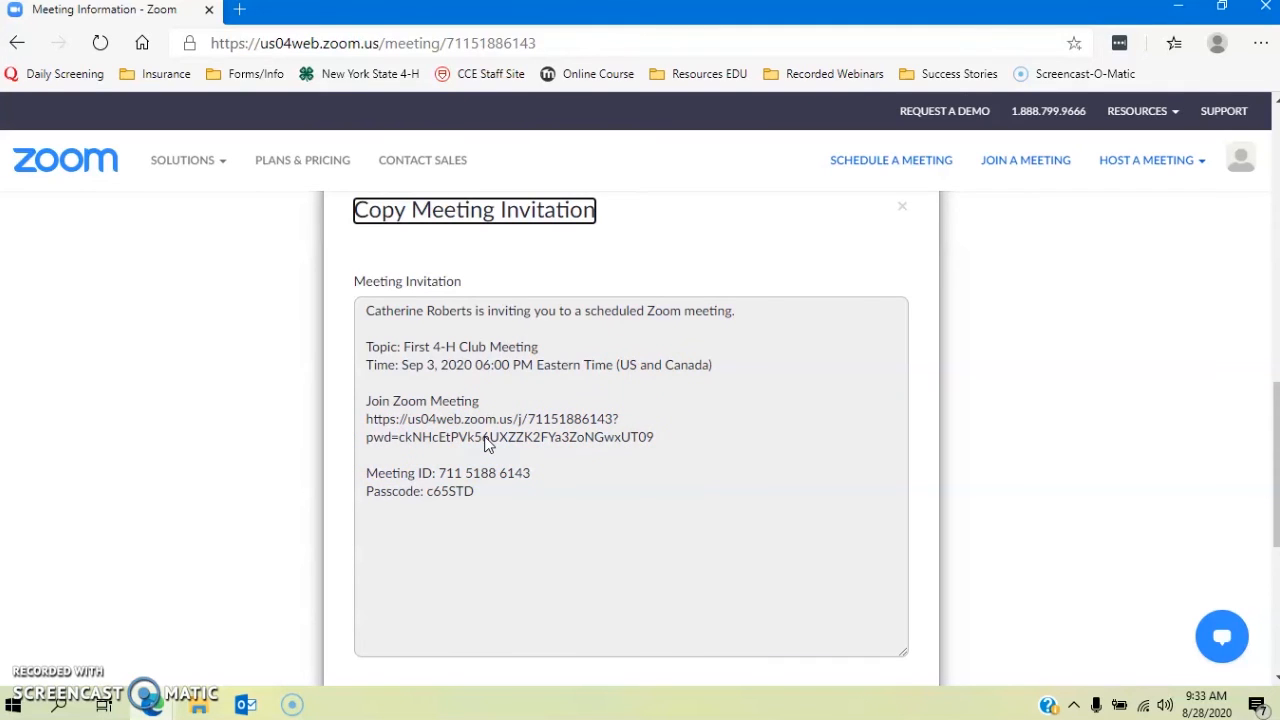
pyautogui.scroll(-1, 487, 444)
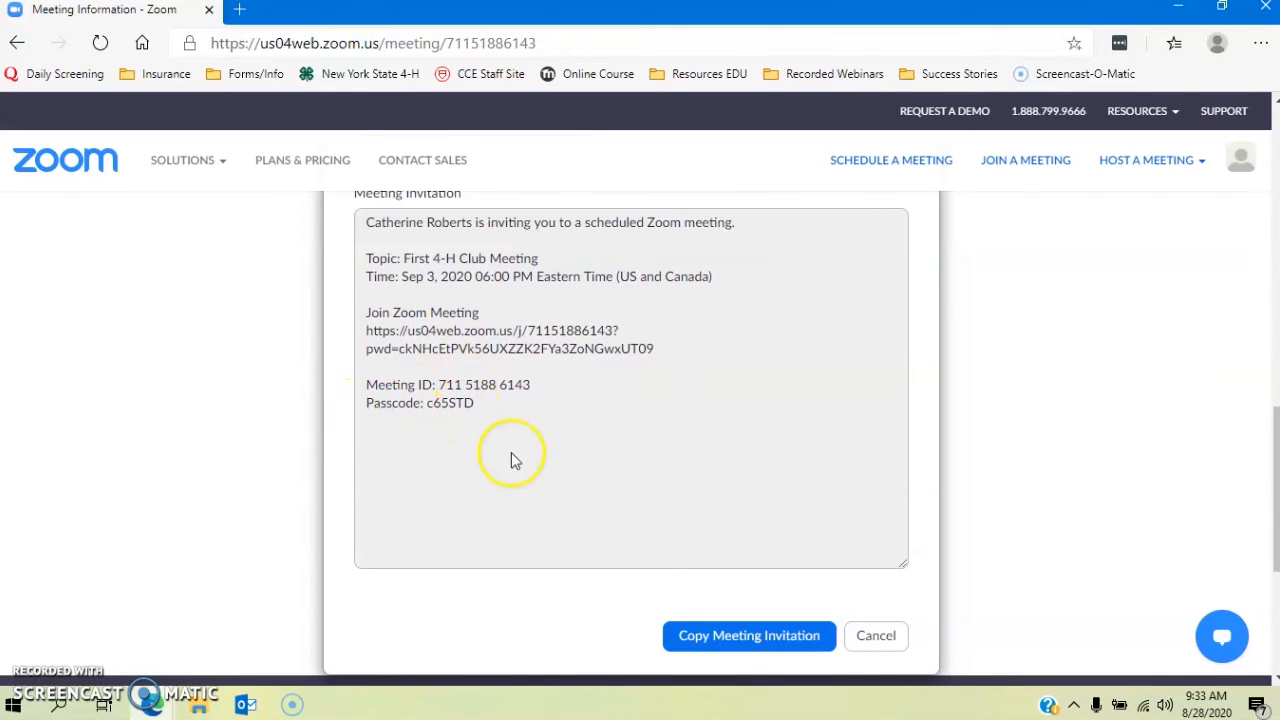
# Step: Copy the meeting invitation and follow its Zoom join link from the Outlook email
pyautogui.click(743, 648)
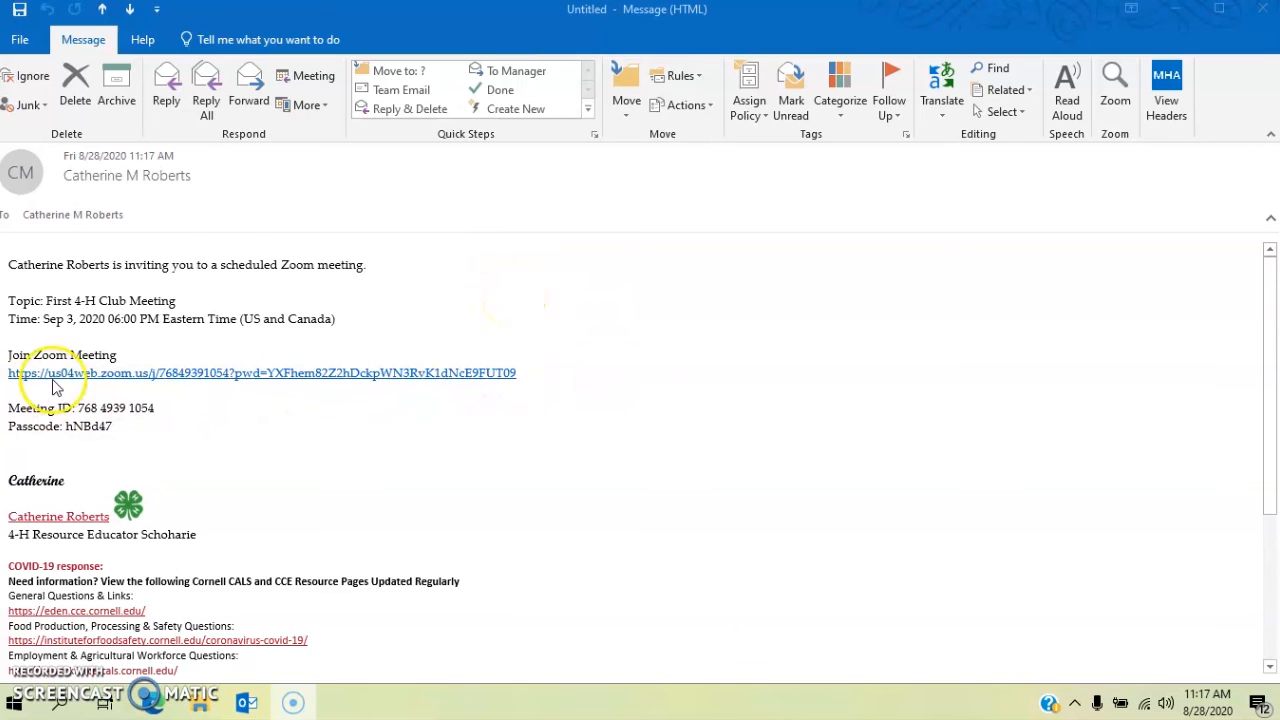
pyautogui.click(270, 376)
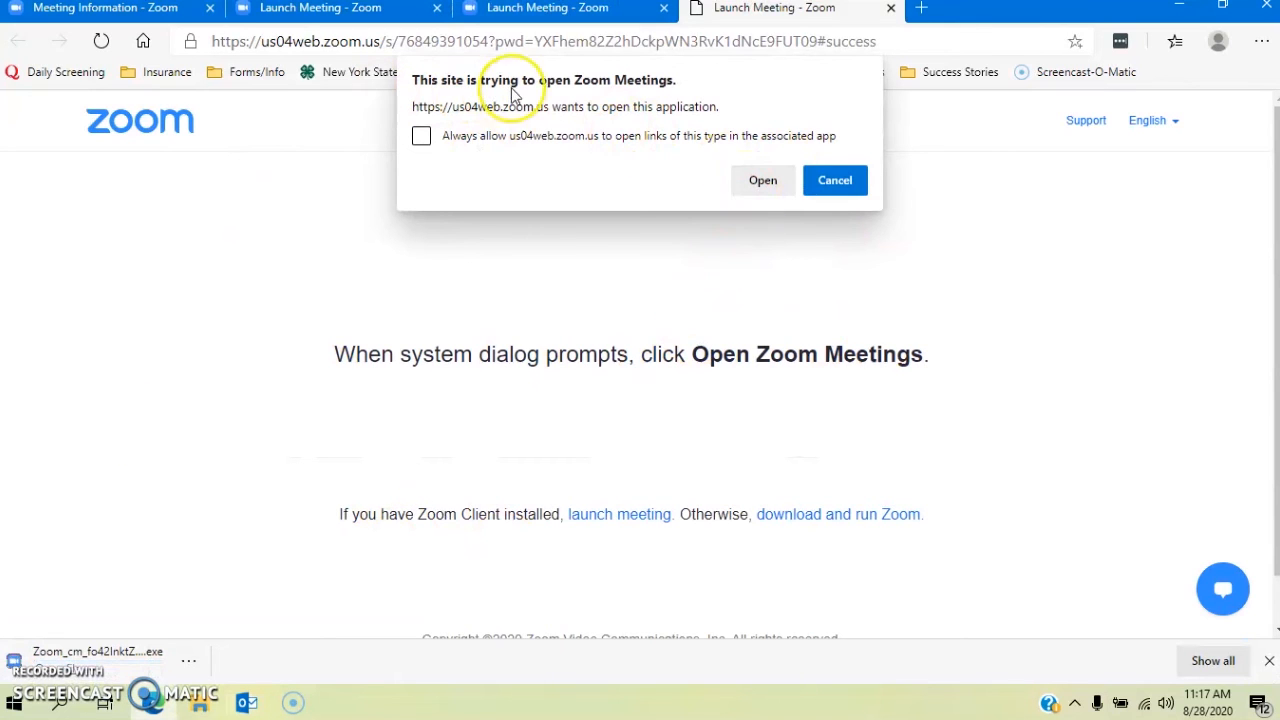
# Step: Launch Zoom Meetings, join with computer audio, and maximize the meeting window
pyautogui.click(762, 179)
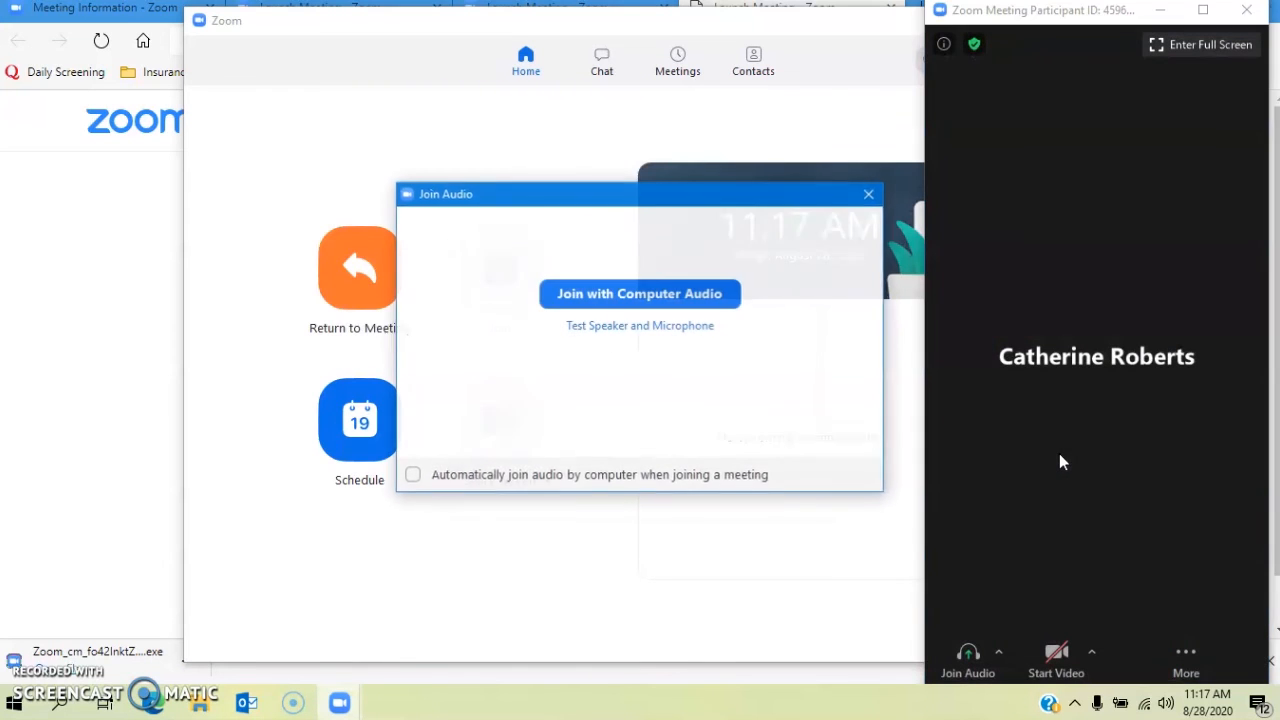
pyautogui.click(718, 300)
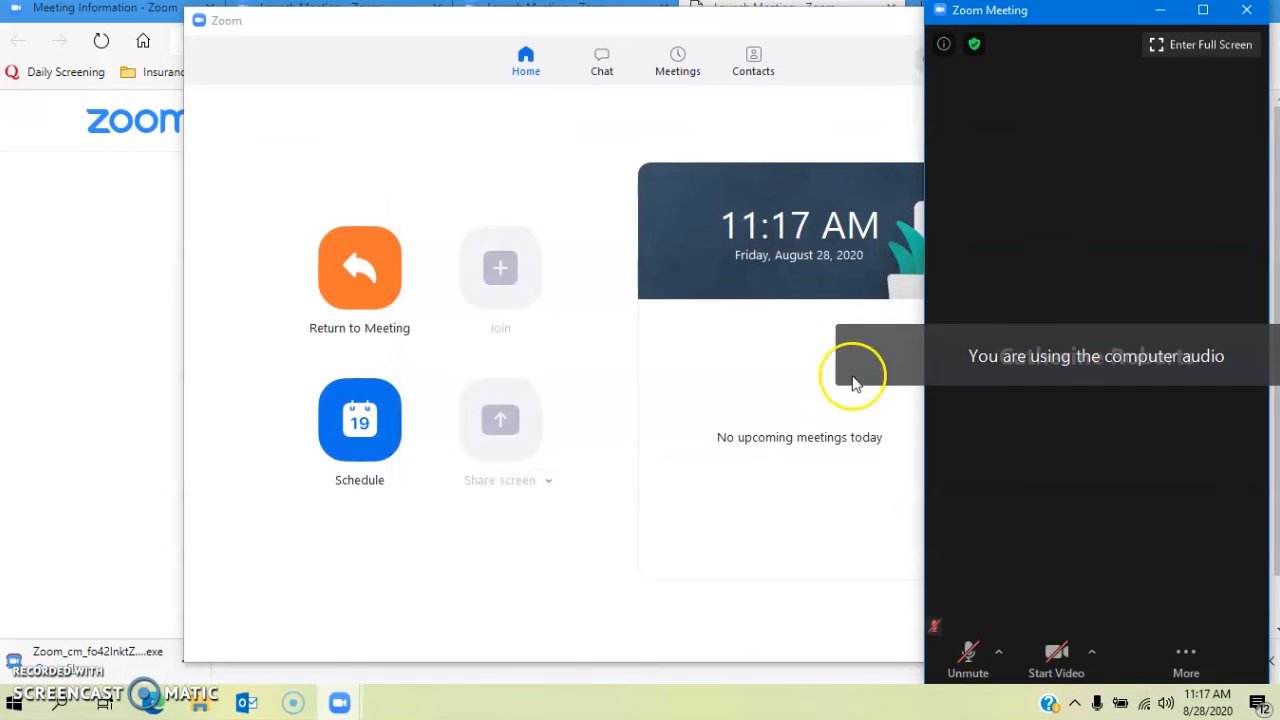
pyautogui.click(1204, 12)
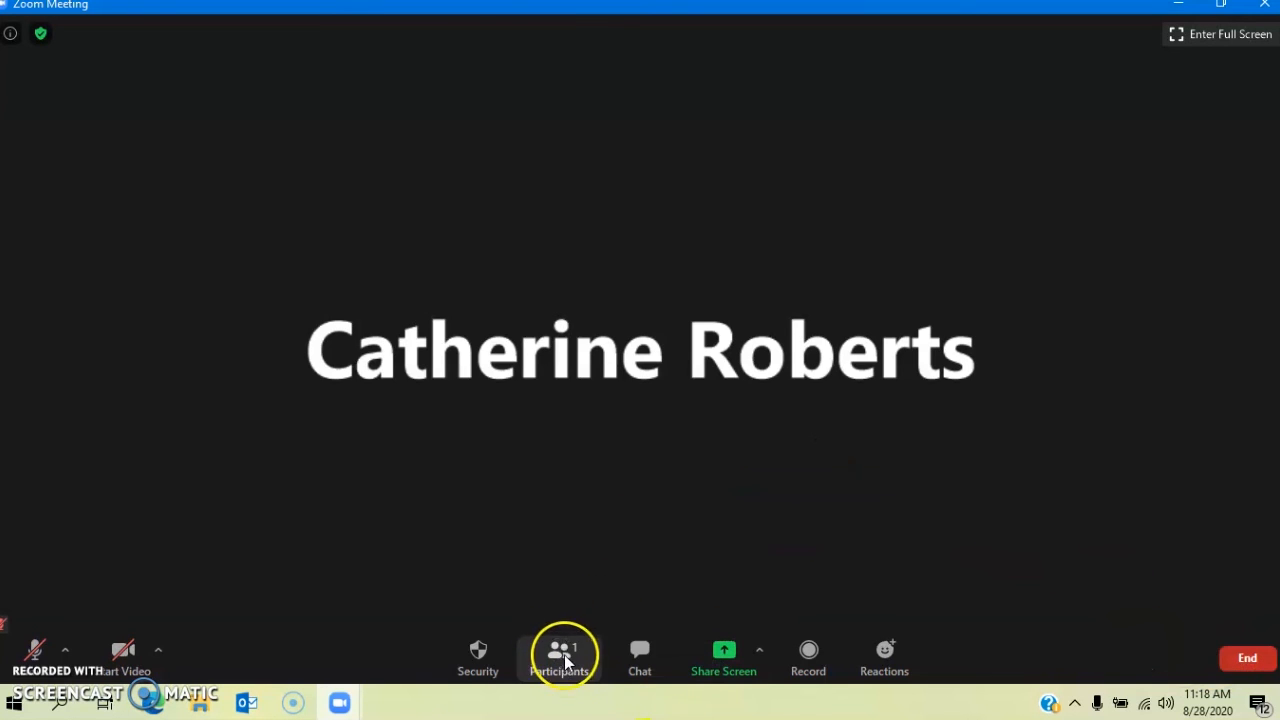
pyautogui.click(634, 655)
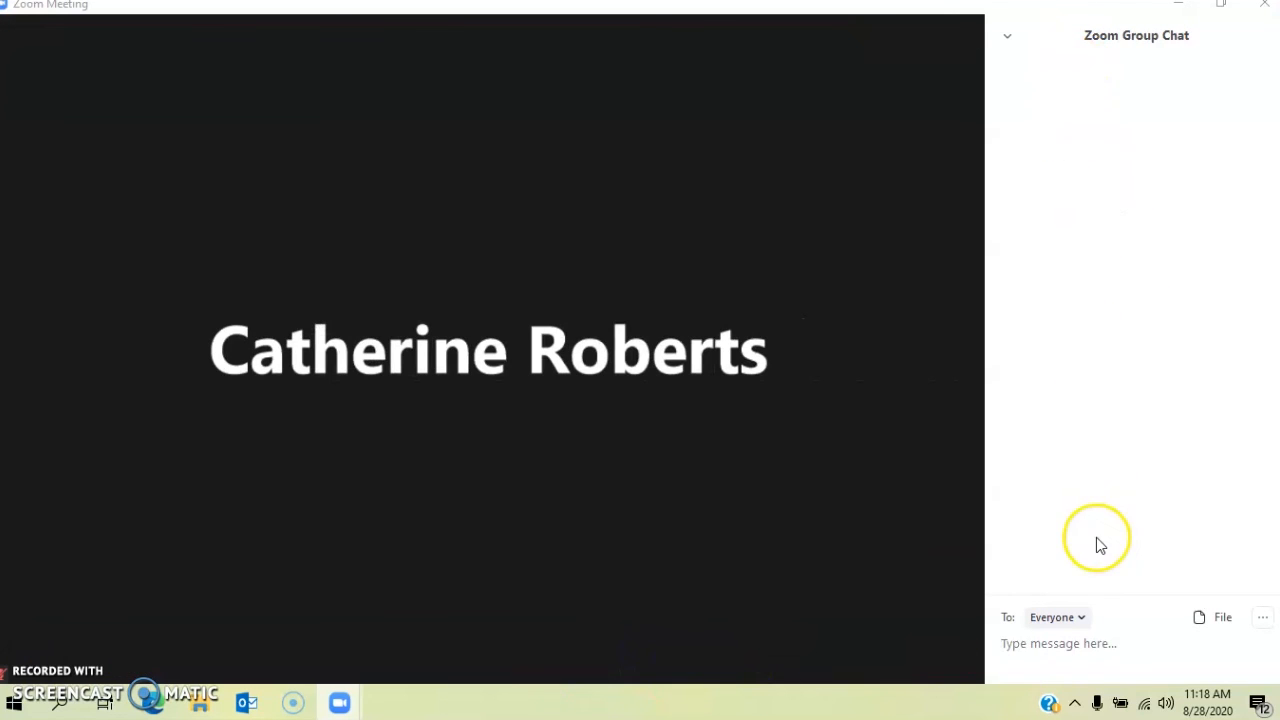
pyautogui.click(1084, 618)
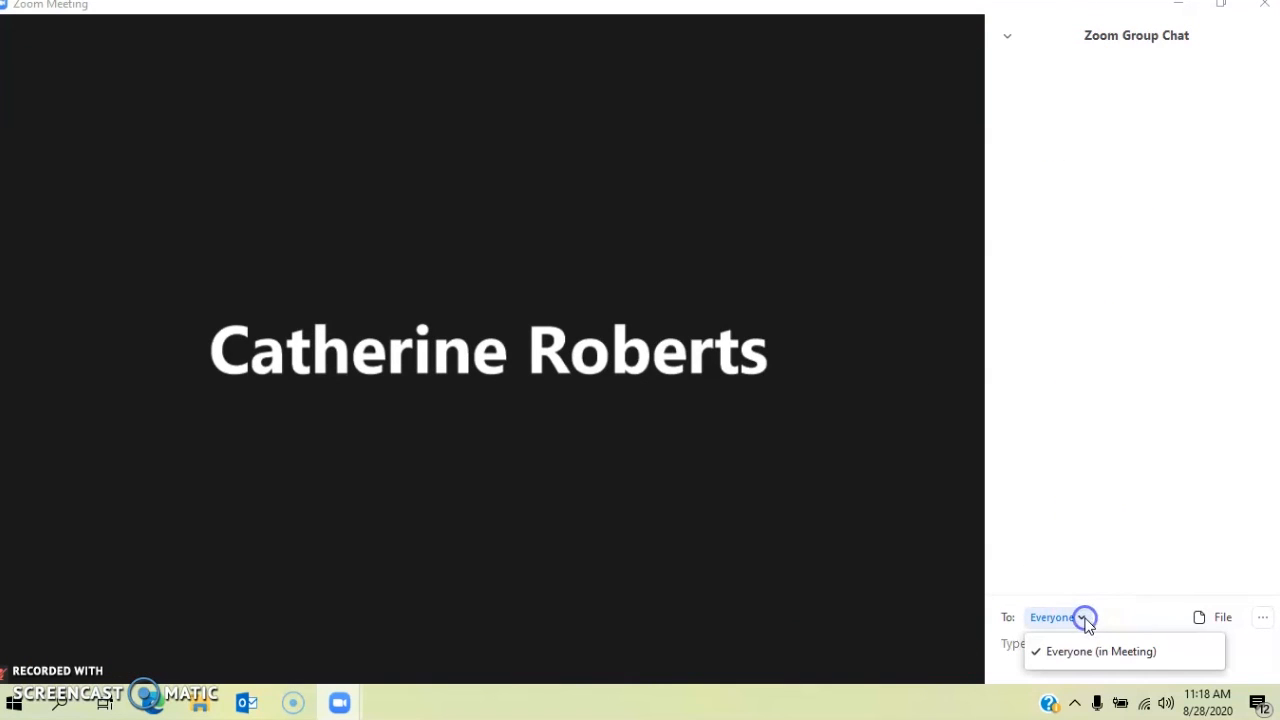
pyautogui.click(1264, 618)
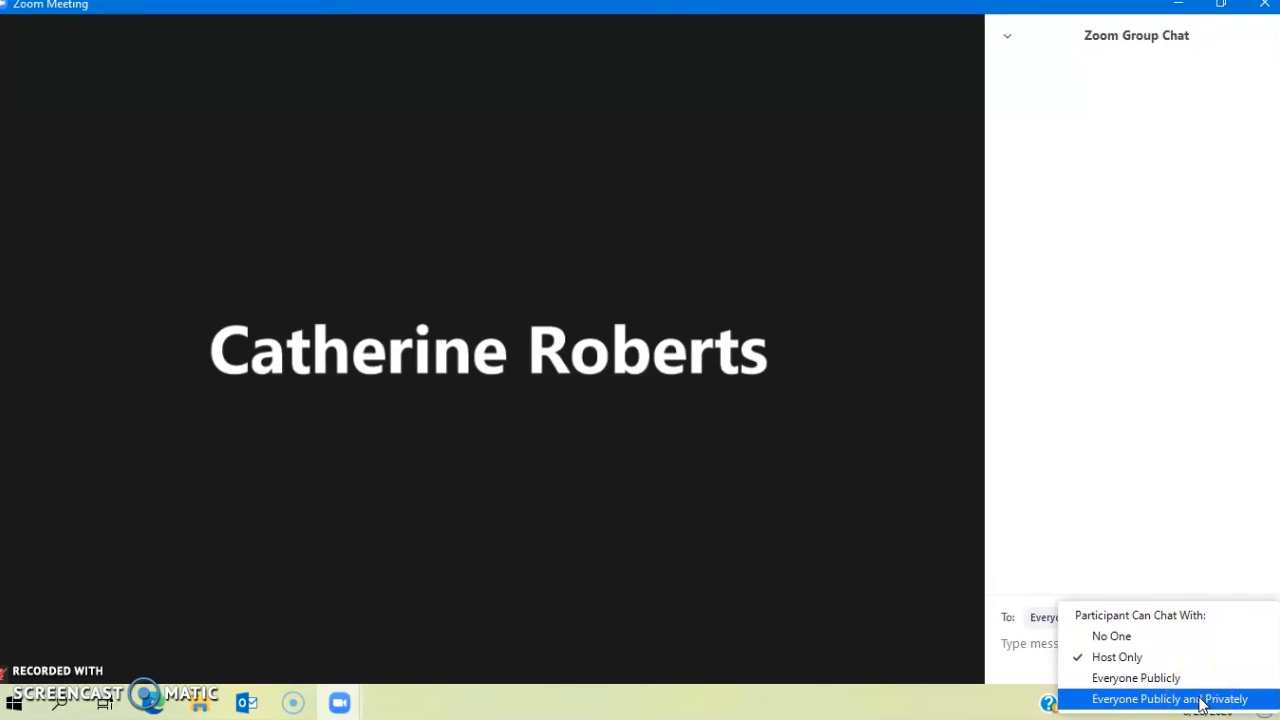
pyautogui.click(1059, 535)
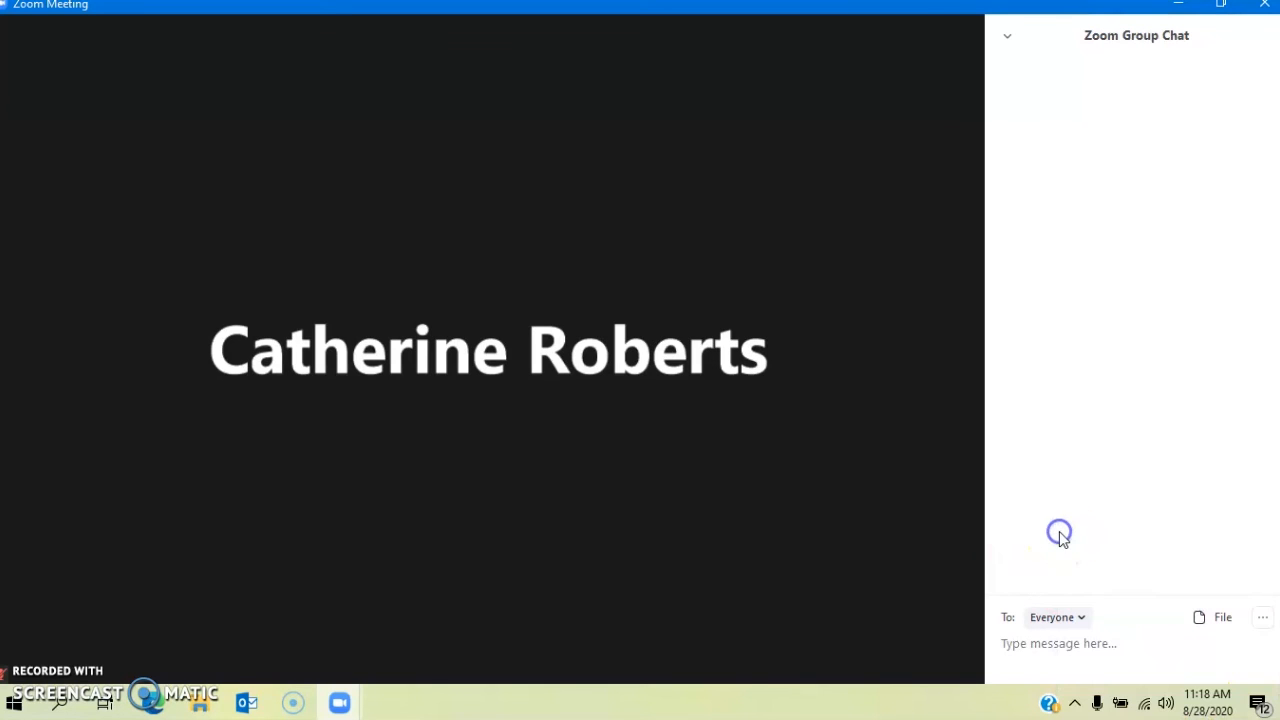
pyautogui.click(1006, 38)
pyautogui.click(1020, 55)
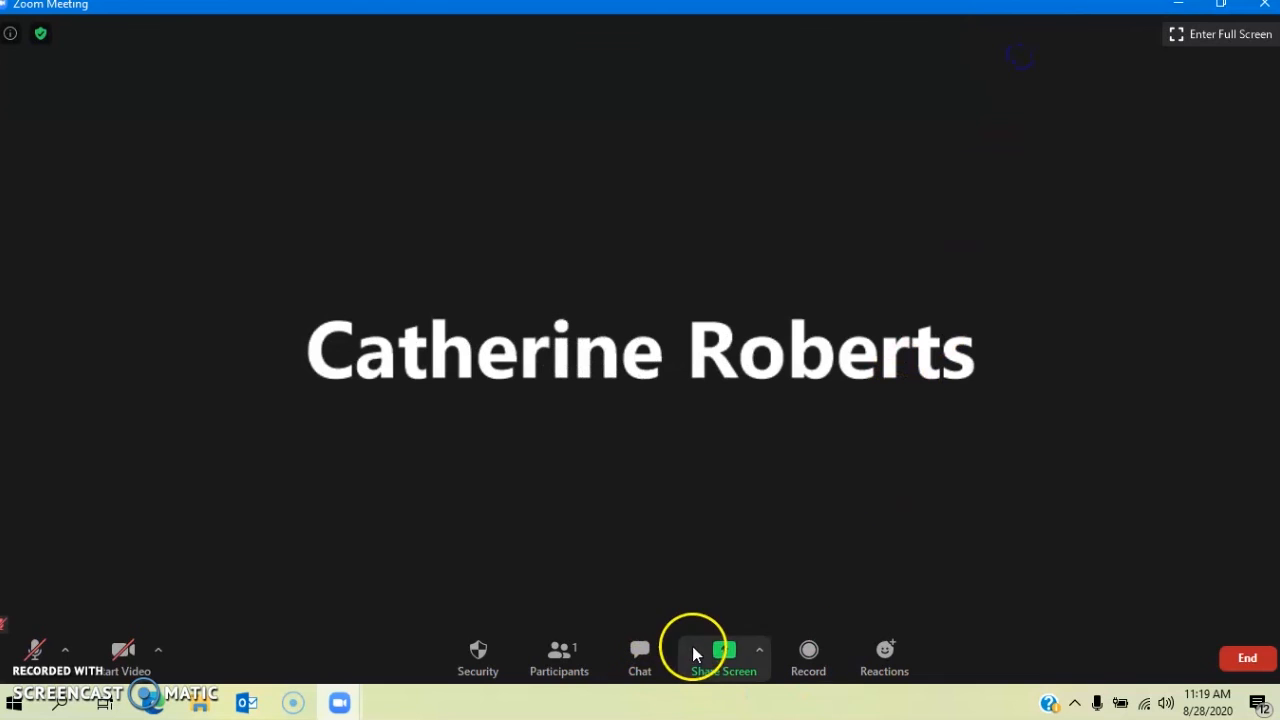
pyautogui.click(724, 665)
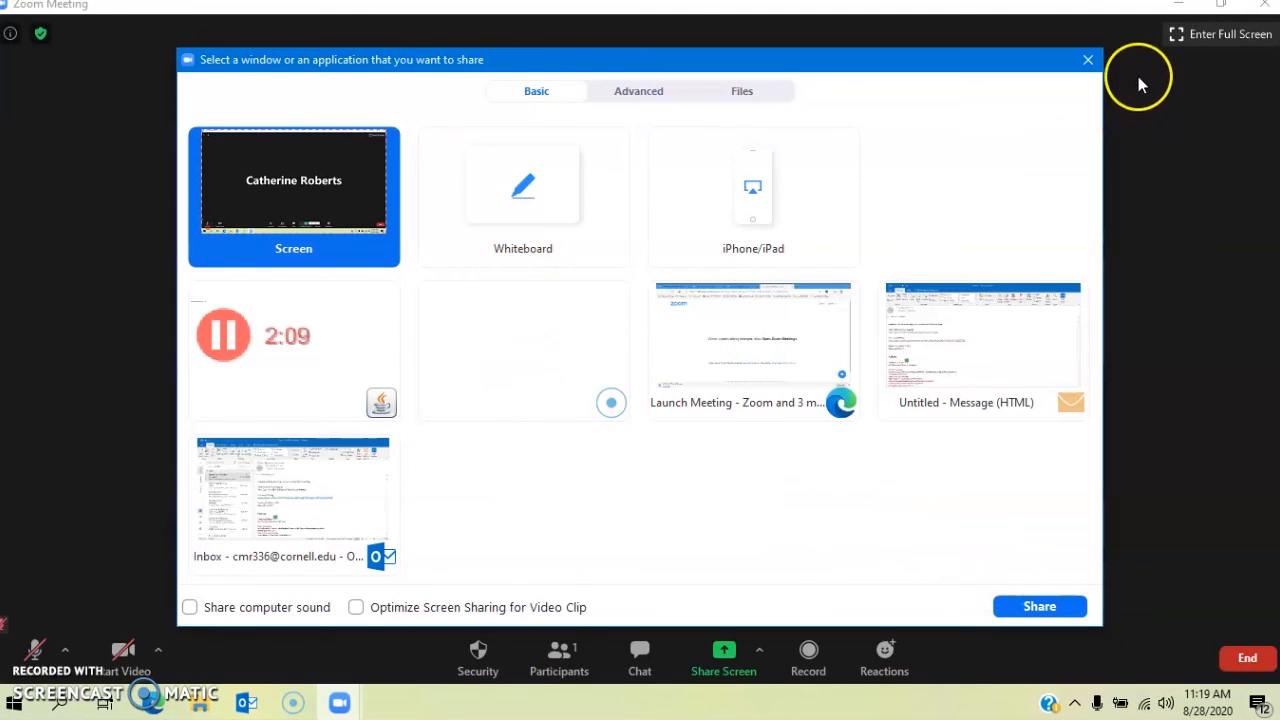
pyautogui.click(1089, 60)
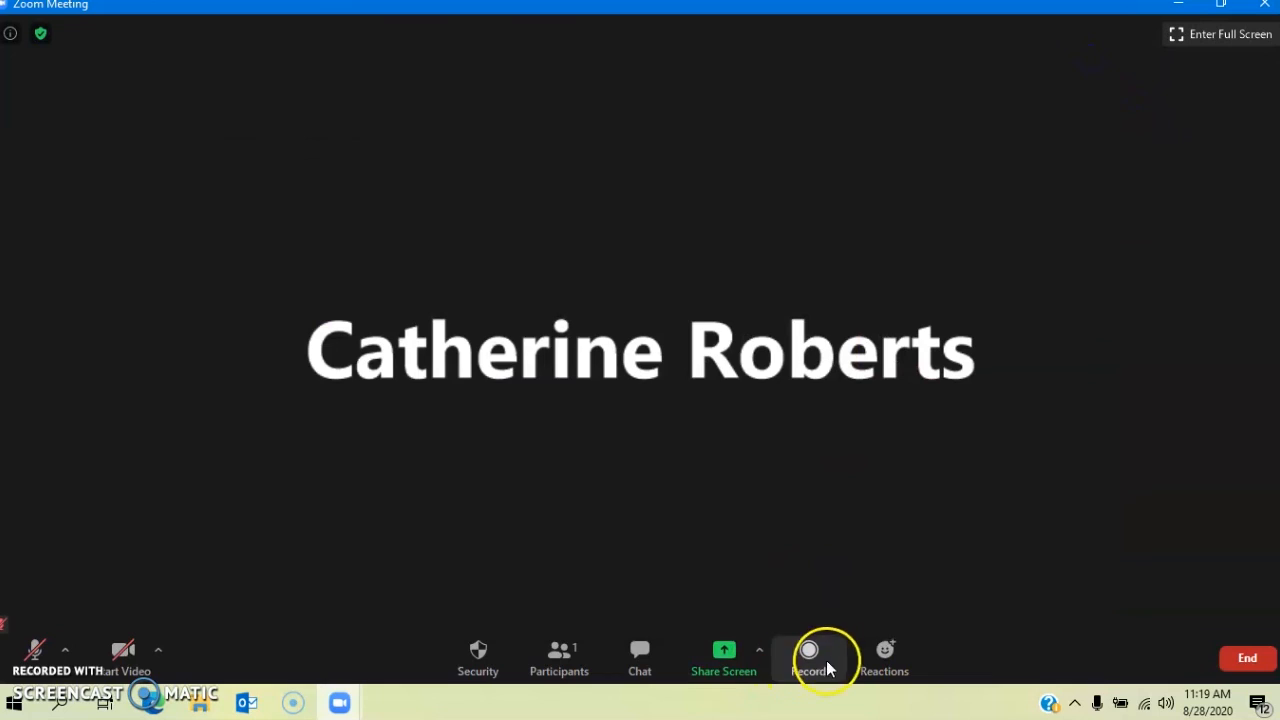